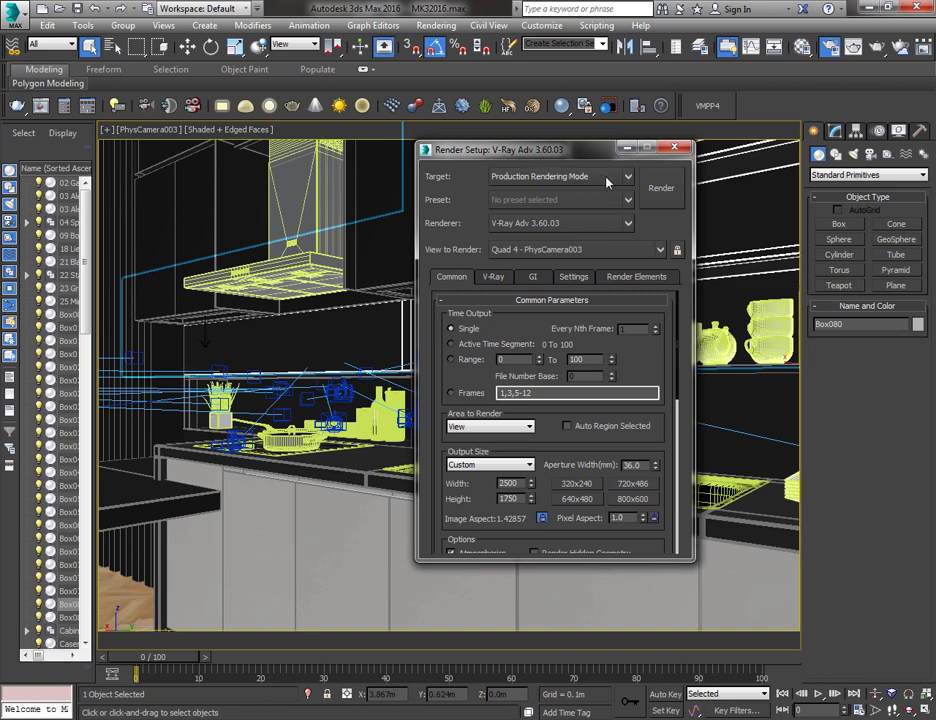
Examine the available render targets and renderers, keeping Production Rendering Mode and V-Ray Adv 3.60.03
click(628, 178)
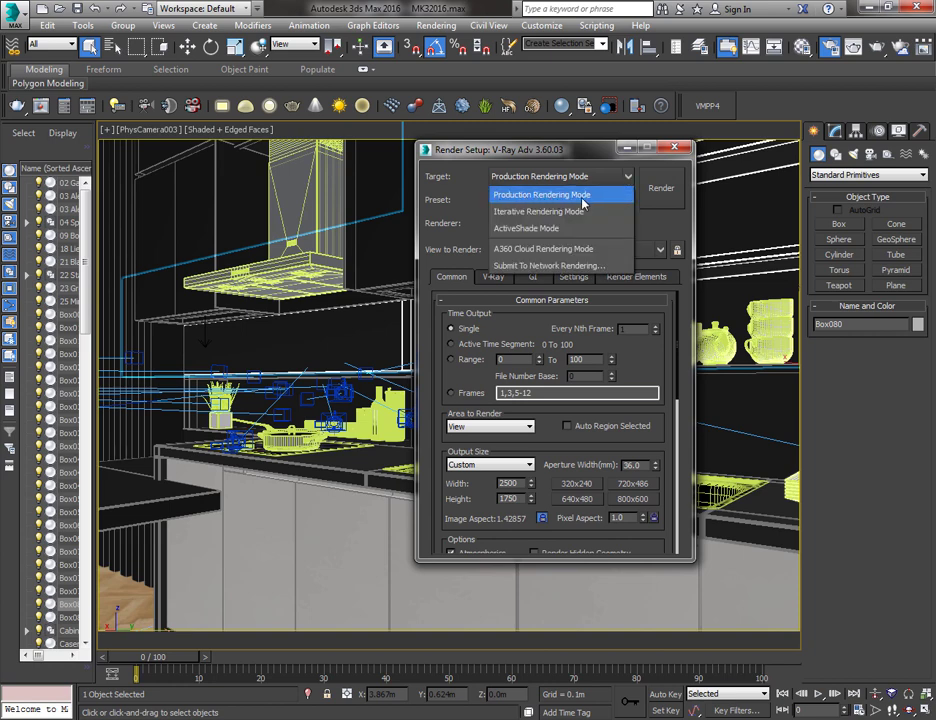
click(627, 179)
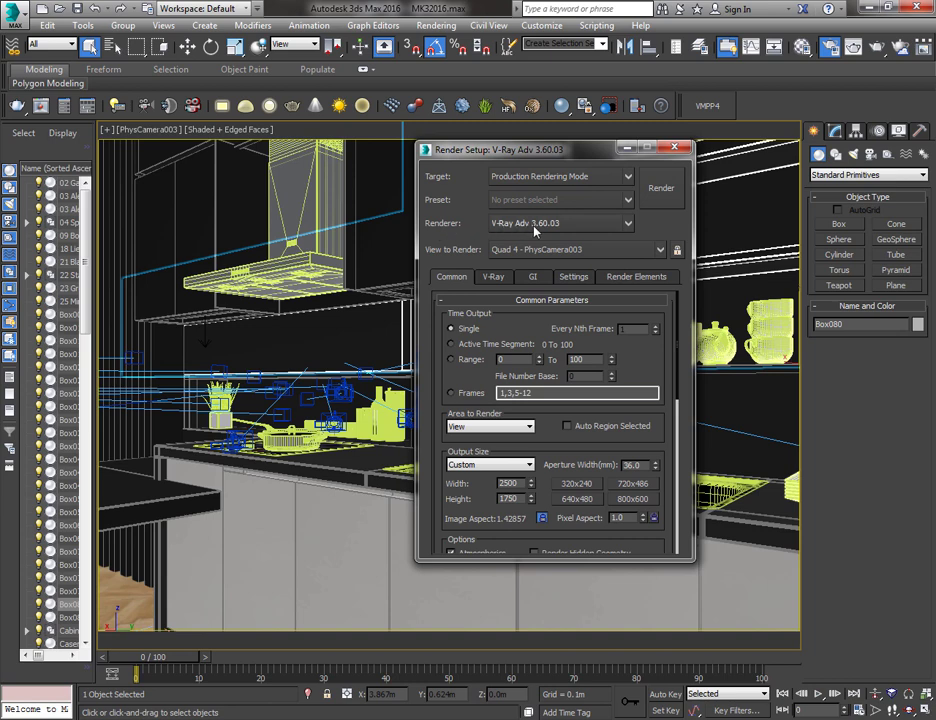
click(626, 225)
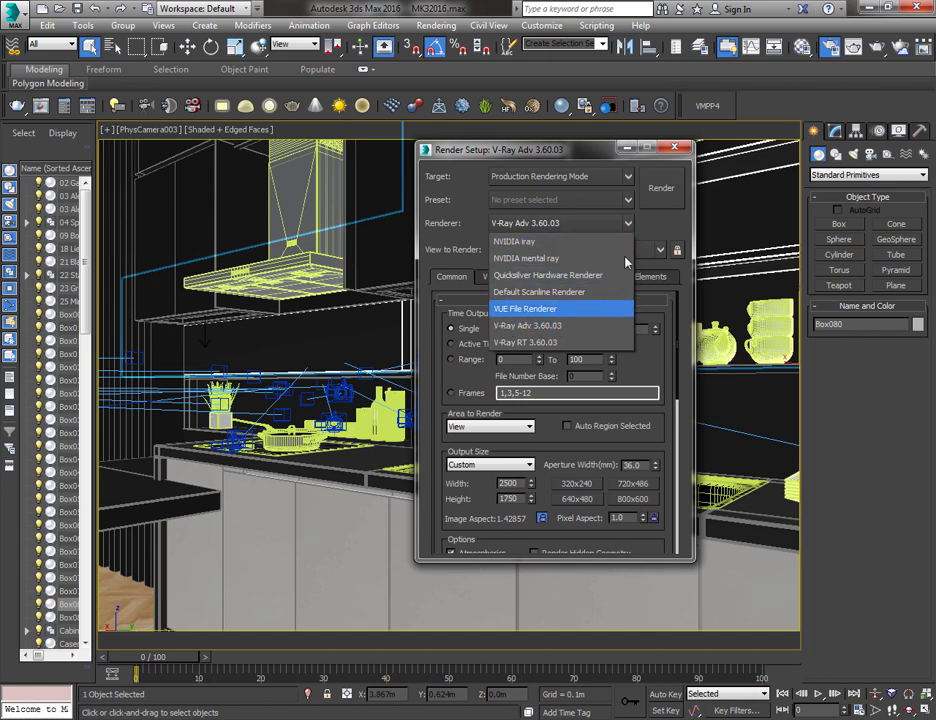
click(634, 223)
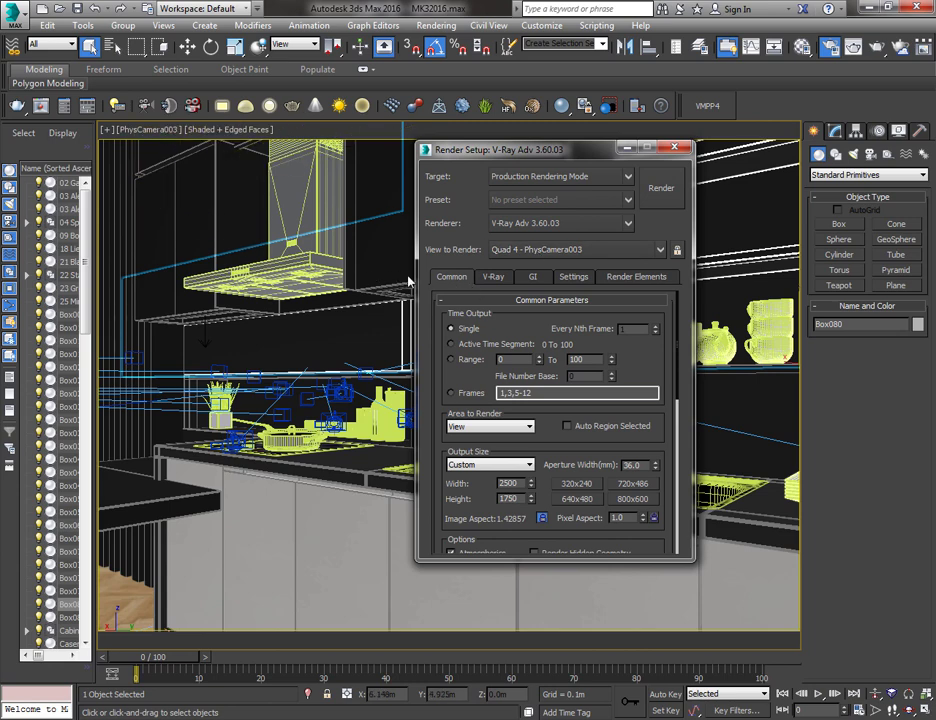
click(491, 277)
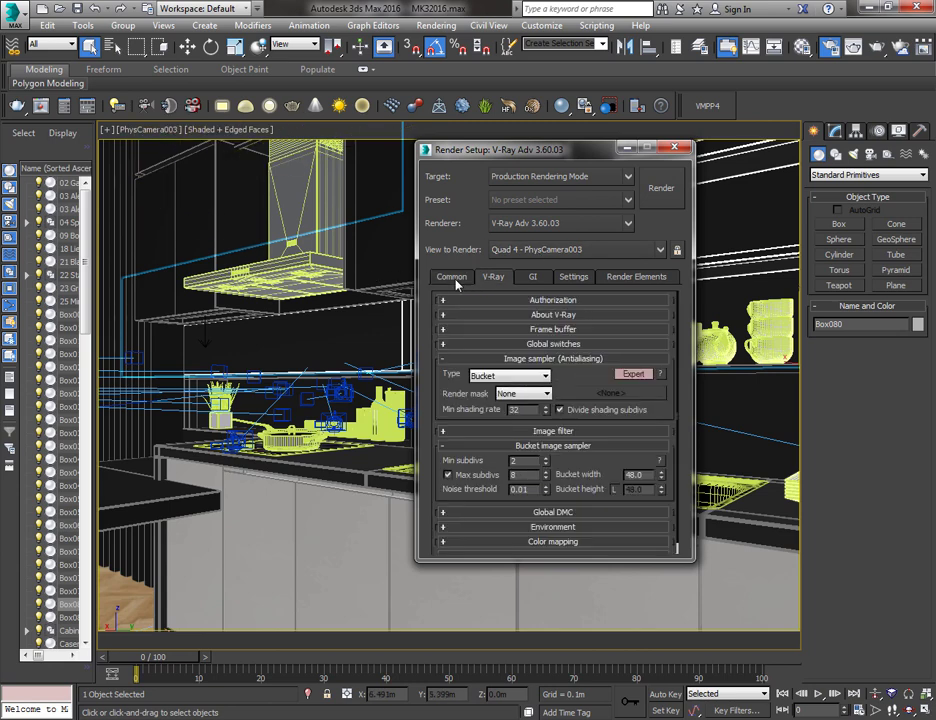
click(450, 278)
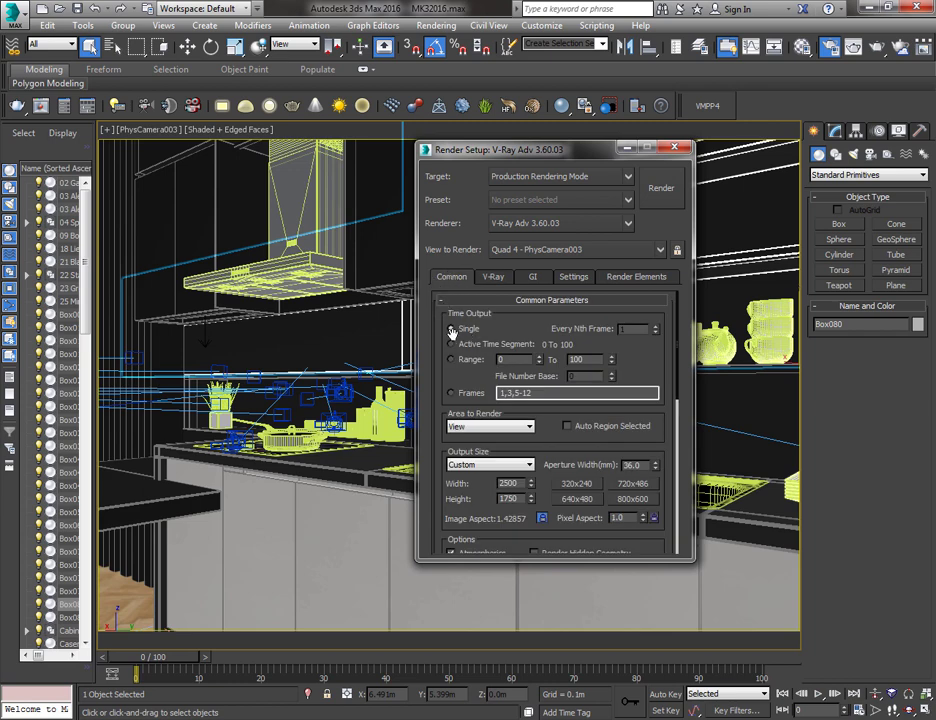
Examine the common render parameters, including the area to render, output size and render output file settings
scroll(460, 358, down, 3)
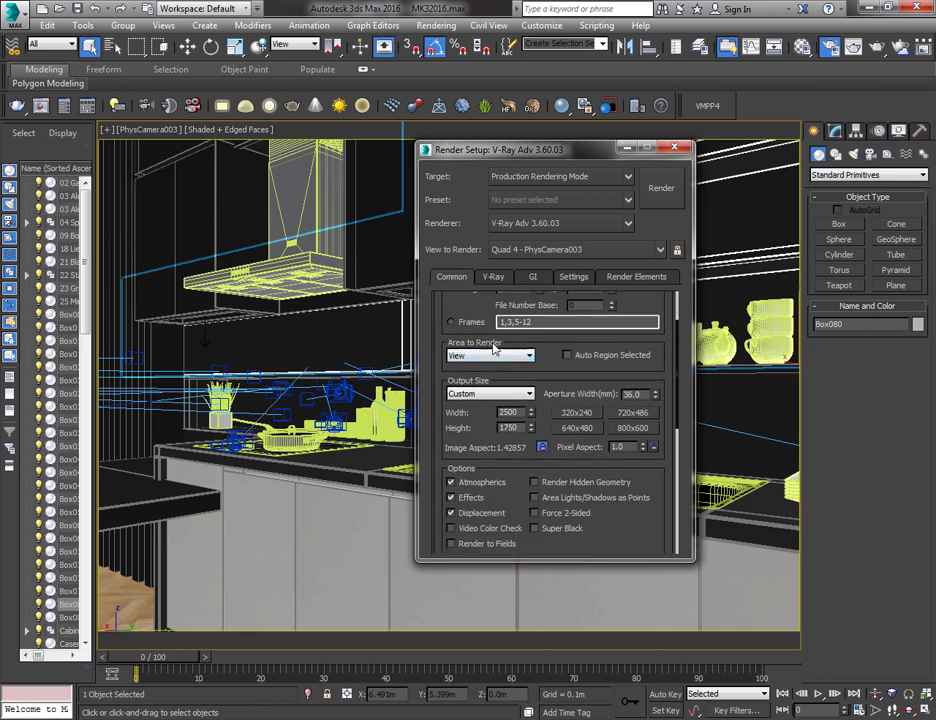
click(522, 357)
click(500, 366)
click(486, 427)
drag(487, 436, 477, 239)
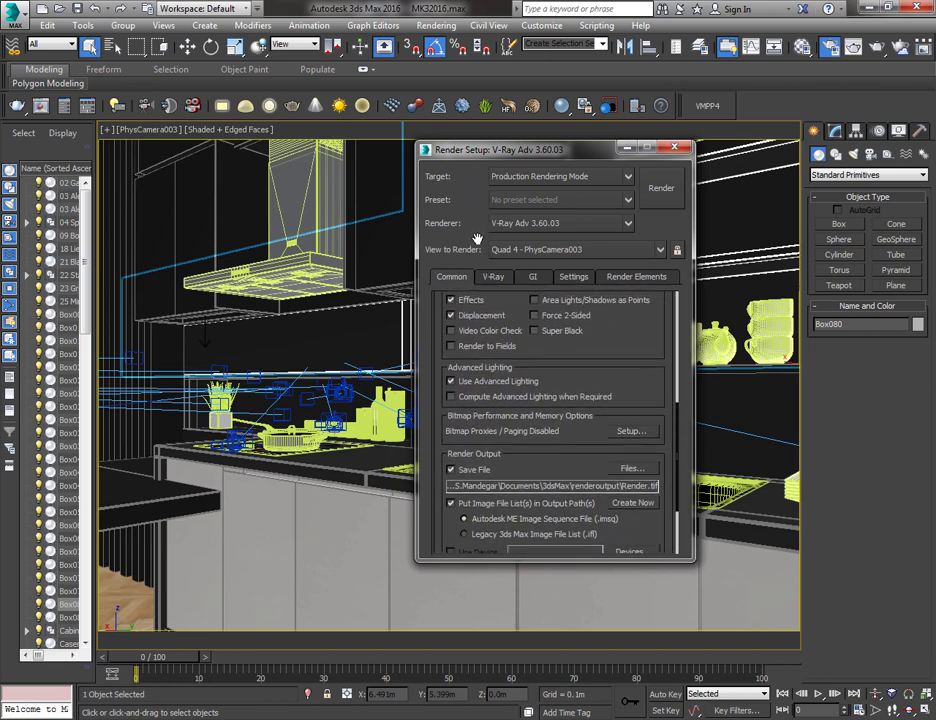
click(450, 470)
scroll(541, 303, down, 3)
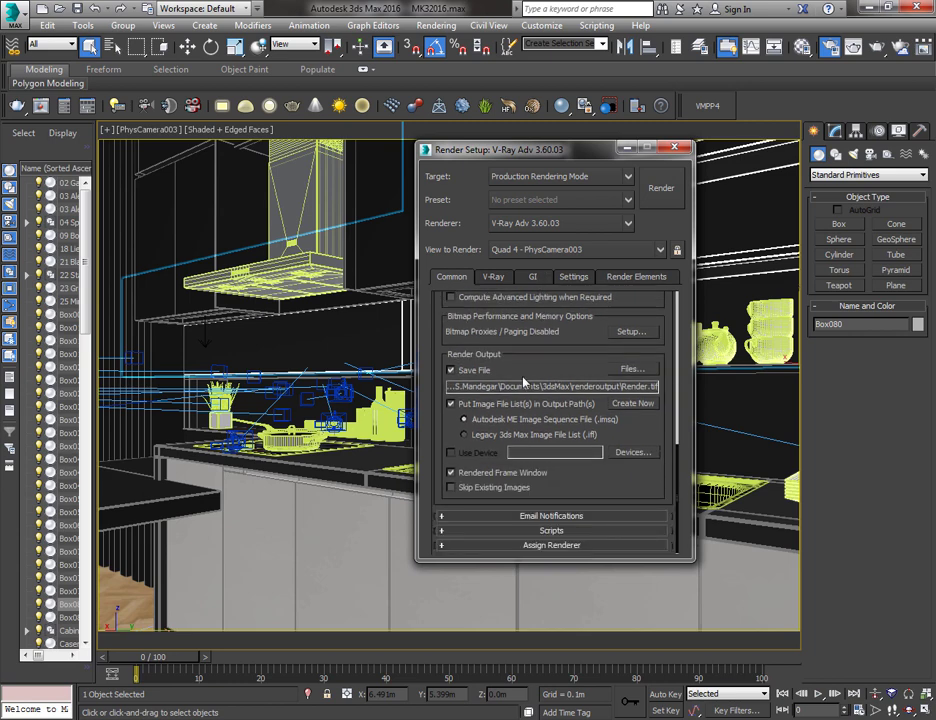
Expand the renderer assignments and examine the renderer choices for production without changing the current one
click(586, 547)
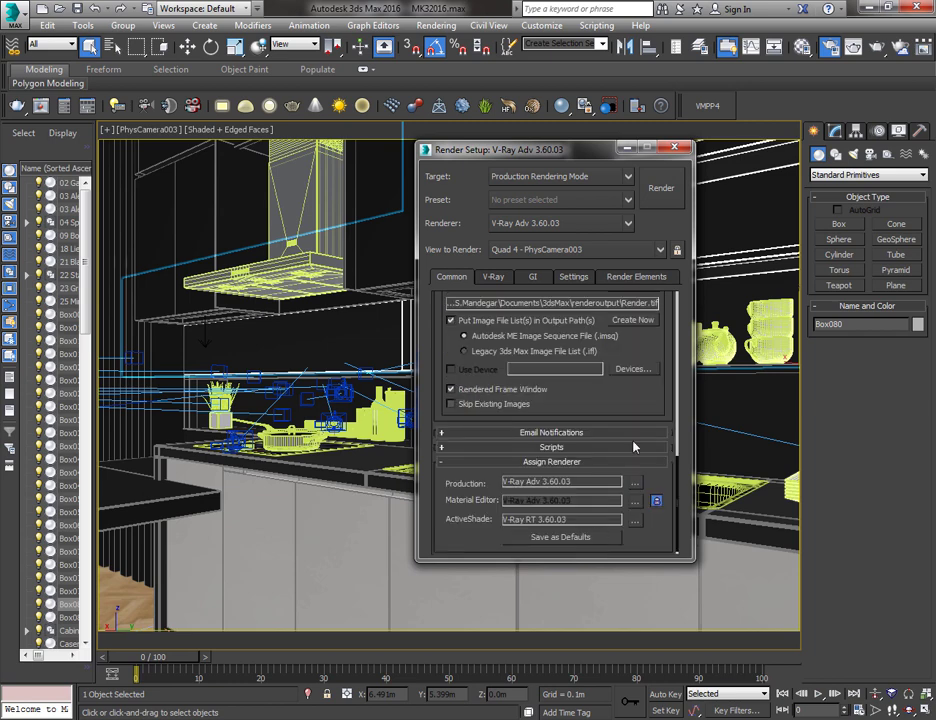
scroll(627, 393, up, 1)
scroll(622, 395, down, 2)
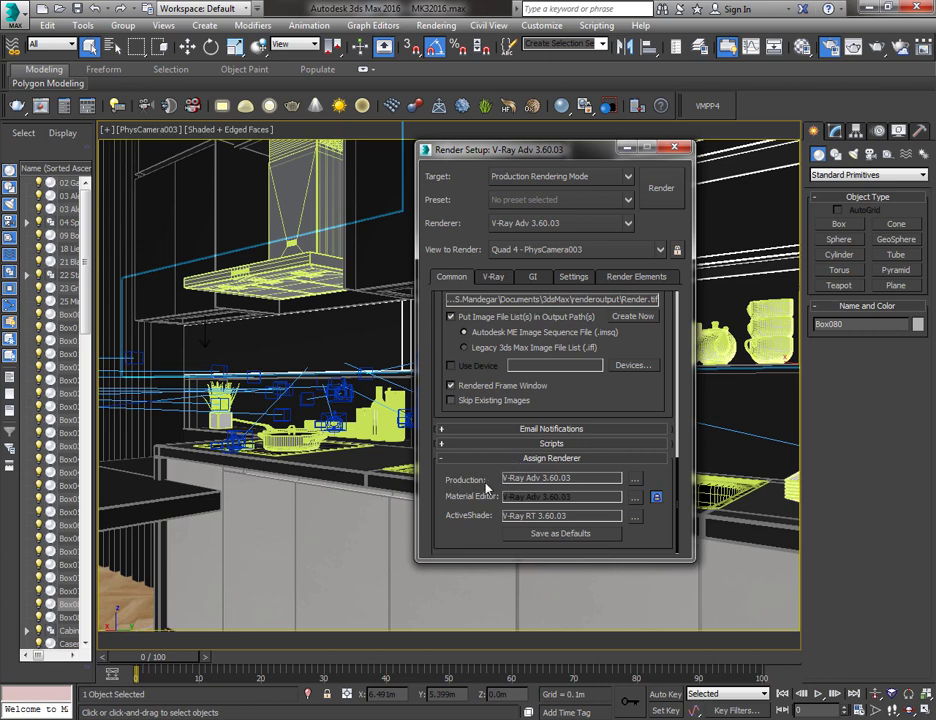
click(636, 481)
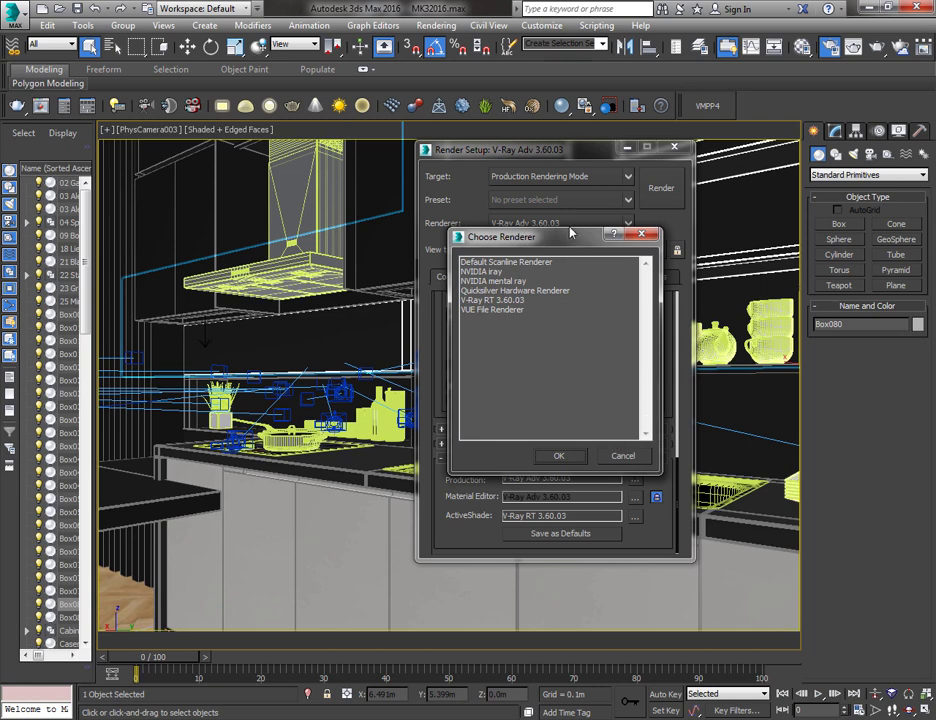
drag(571, 233, 601, 176)
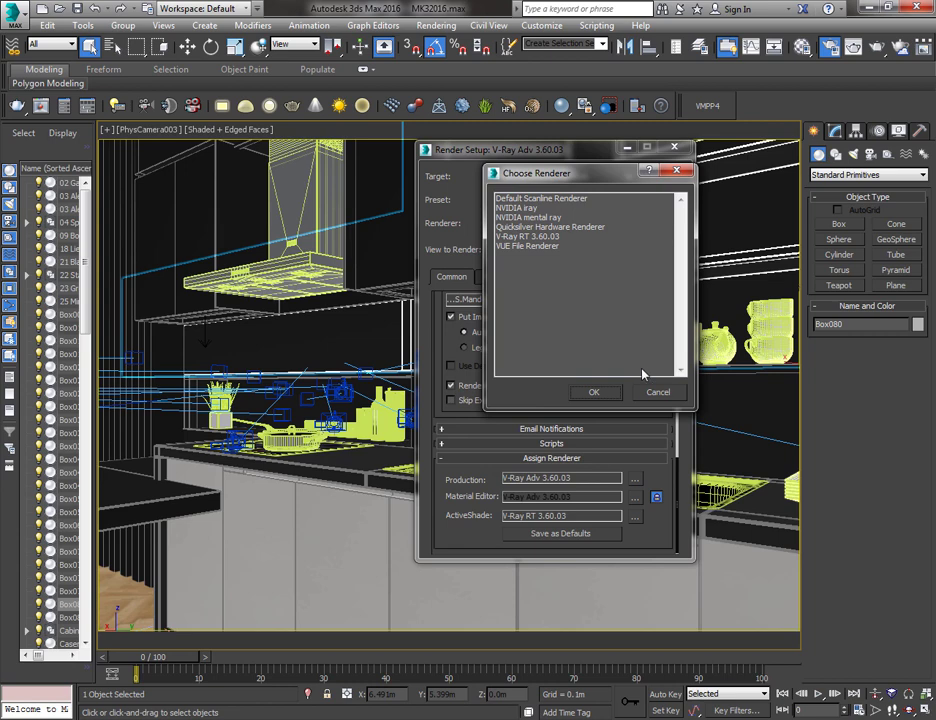
click(658, 391)
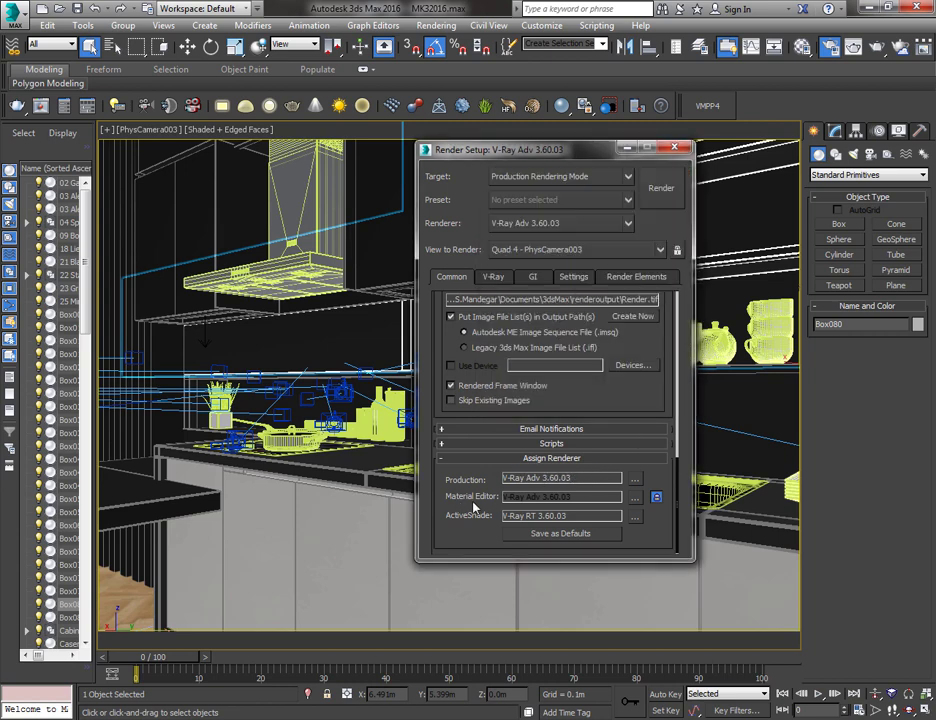
Unlock the Material Editor renderer, assign V-Ray Adv 3.60.03 to it and lock it to the production renderer again
click(659, 501)
click(634, 500)
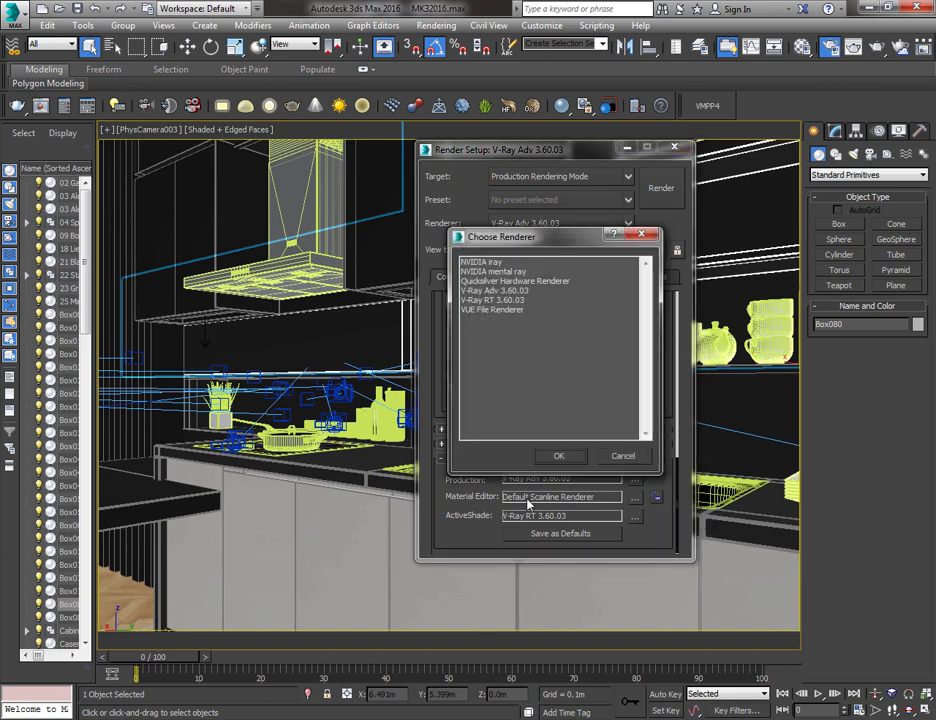
double_click(472, 291)
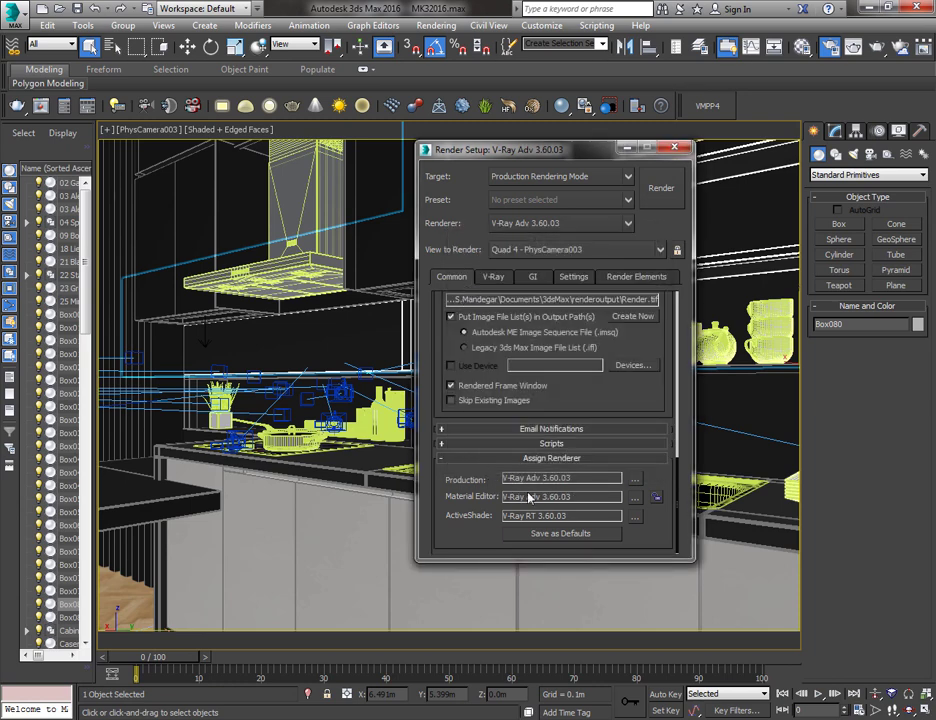
click(657, 498)
Check the ActiveShade renderer choices without changing them and save the renderer assignments as defaults
click(635, 516)
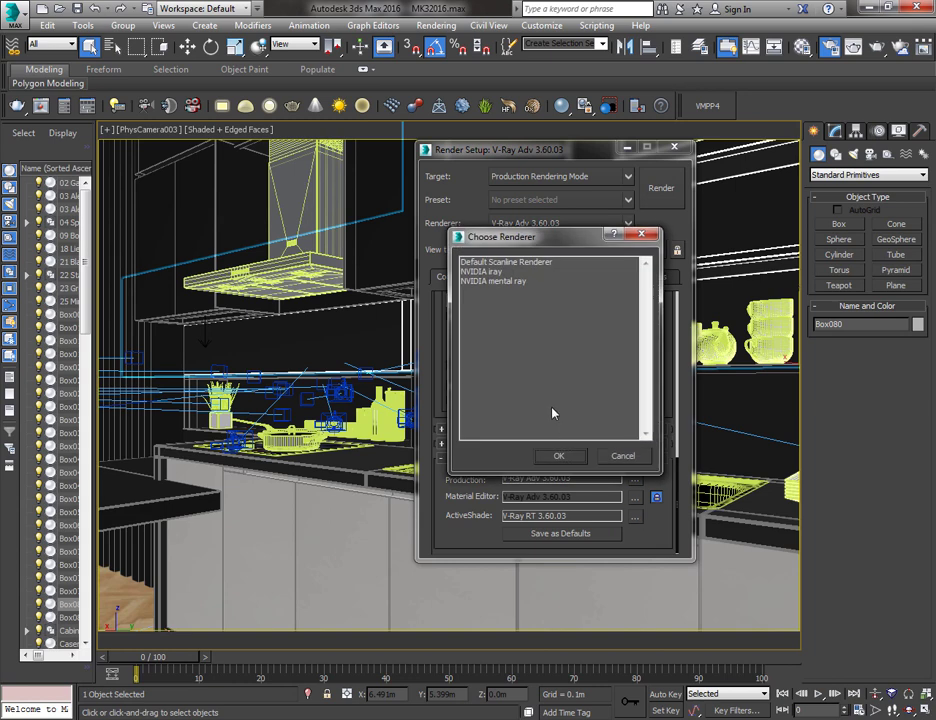
click(636, 457)
click(565, 535)
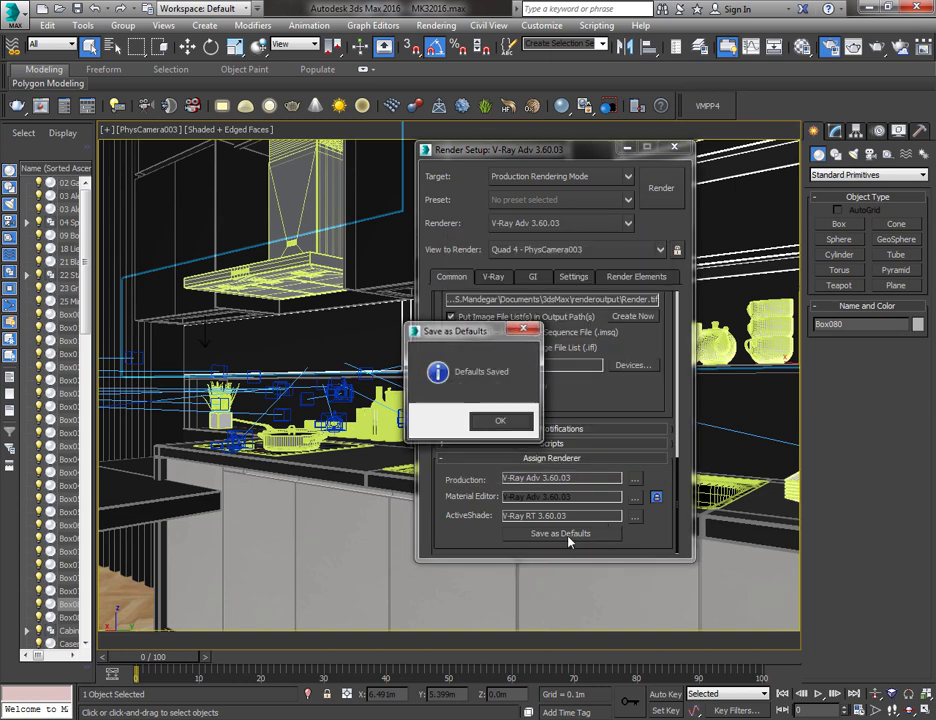
click(492, 422)
click(555, 457)
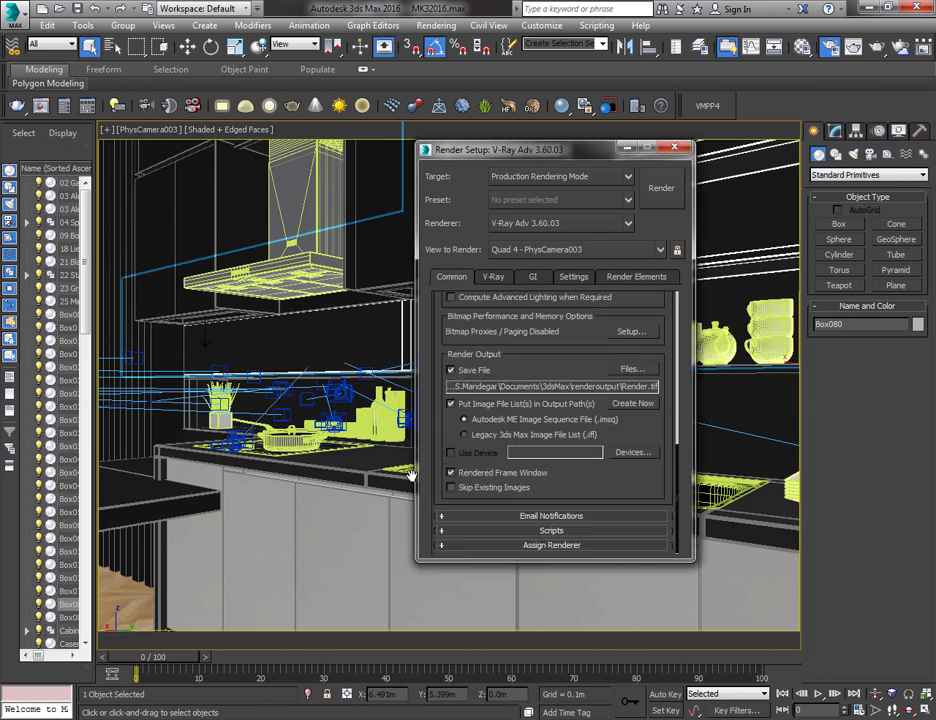
Collapse the image sampler and bucket image sampler sections of the V-Ray settings, and reopen the Render Setup window
scroll(570, 520, up, 3)
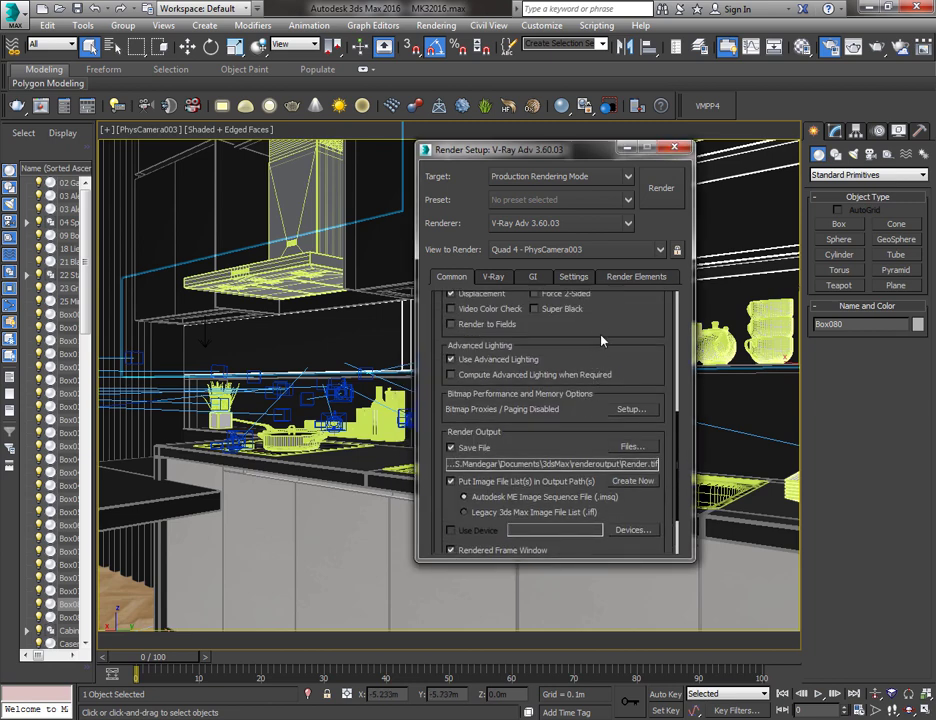
scroll(590, 414, up, 6)
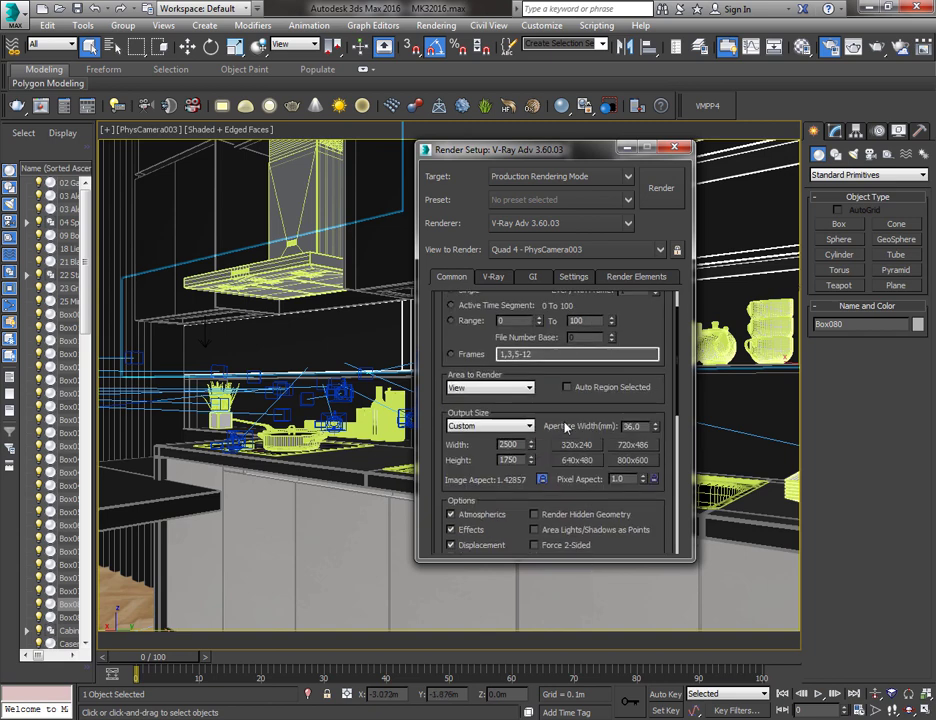
drag(577, 410, 577, 535)
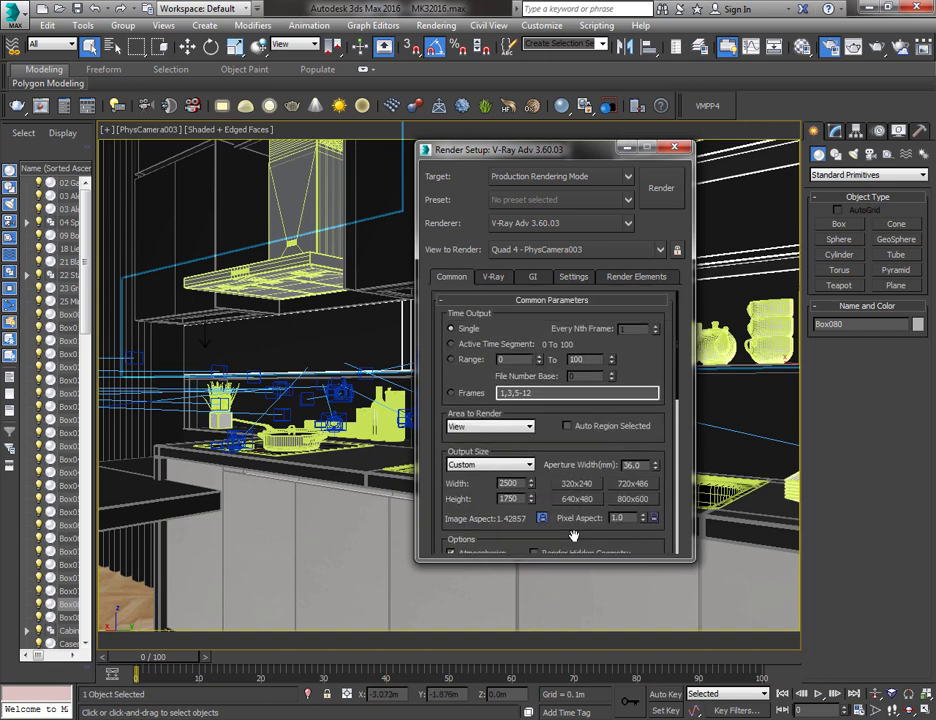
click(493, 277)
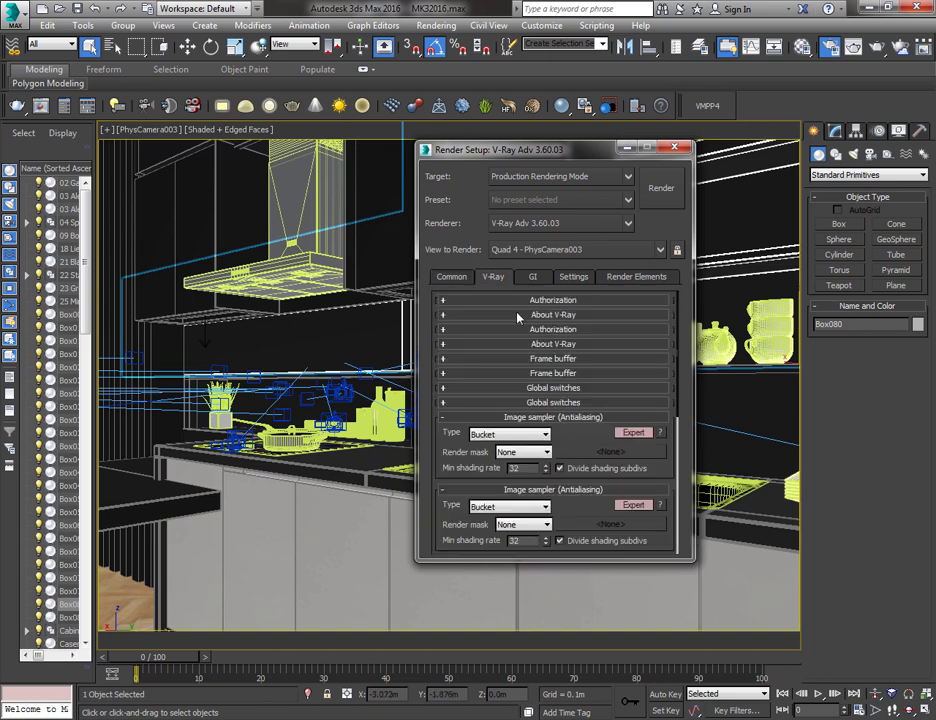
click(553, 417)
click(553, 432)
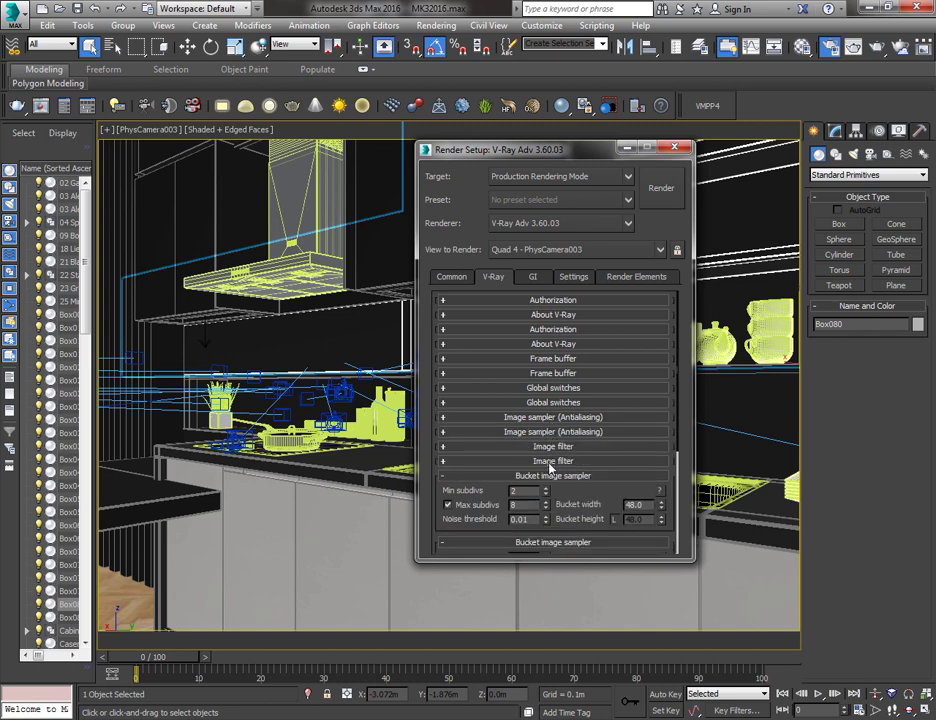
click(550, 476)
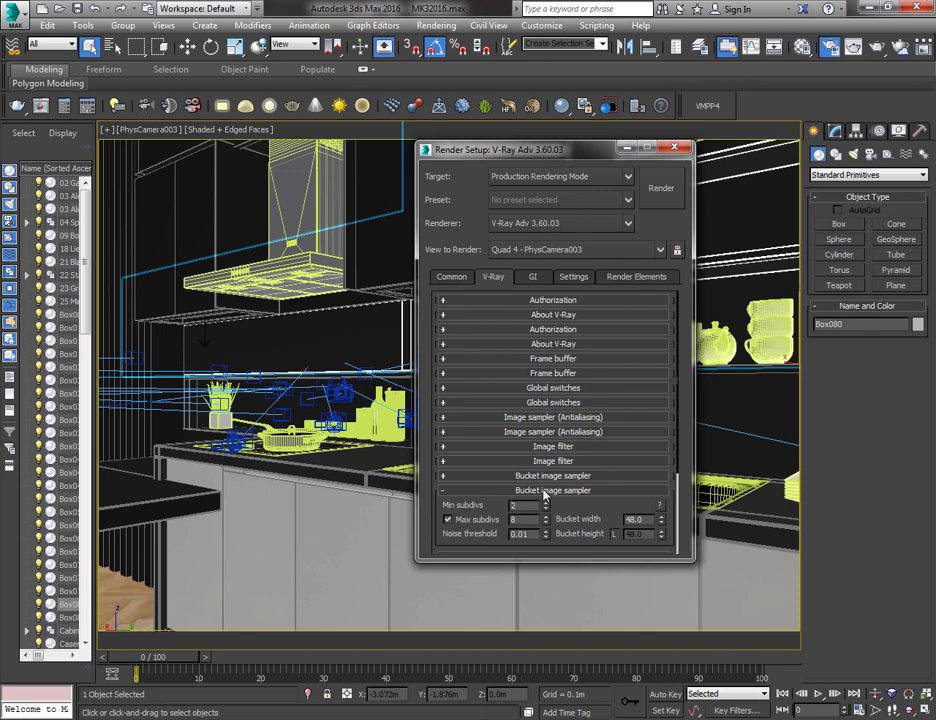
click(441, 491)
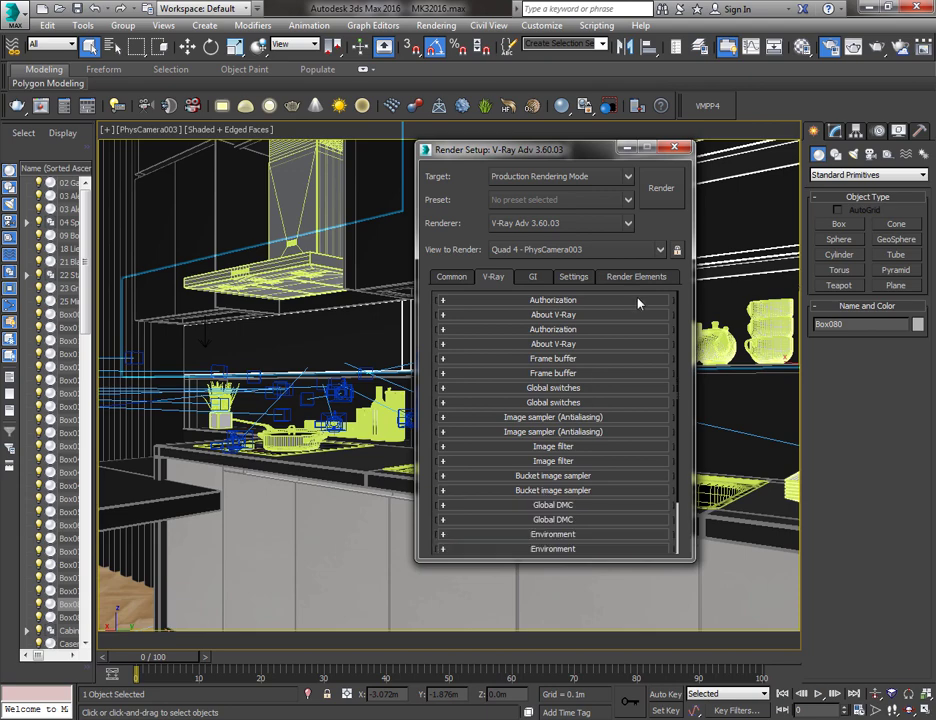
click(675, 148)
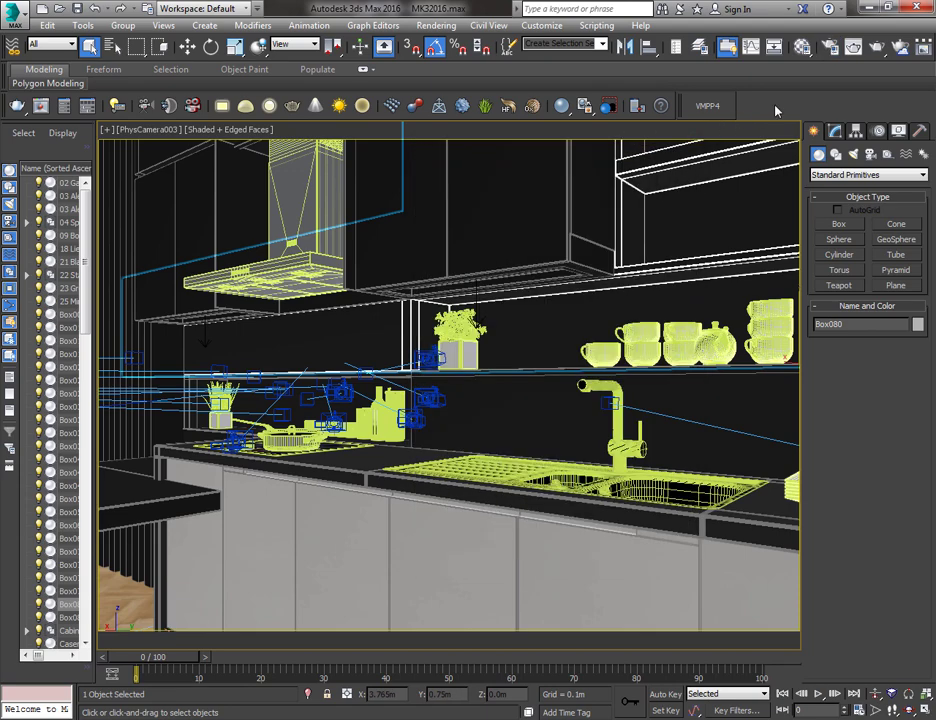
click(829, 47)
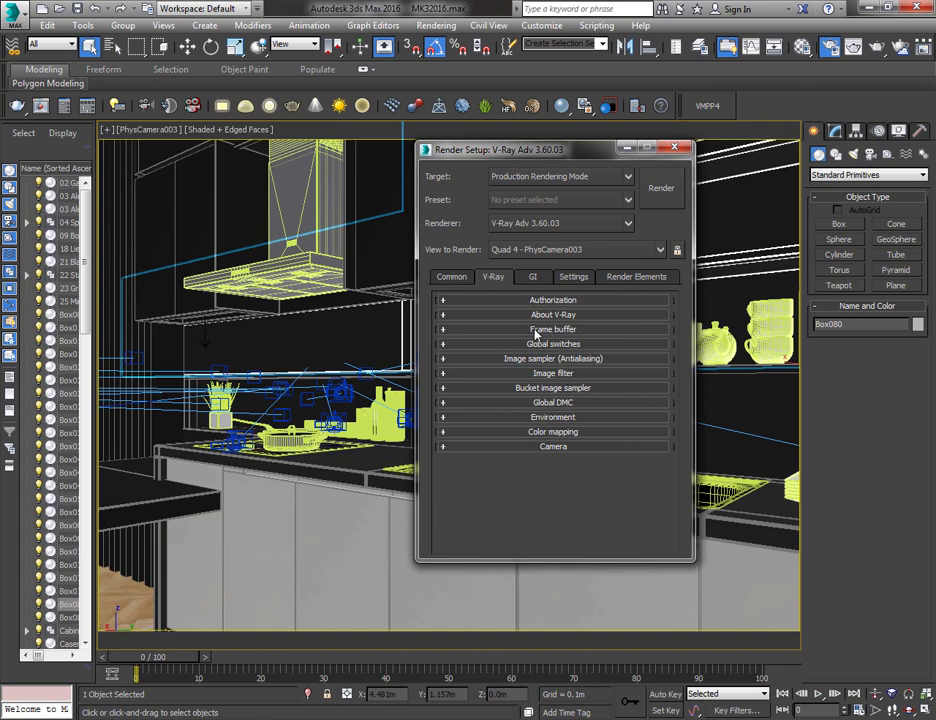
Examine the V-Ray frame buffer settings, including the built-in frame buffer option, and collapse the section
click(574, 332)
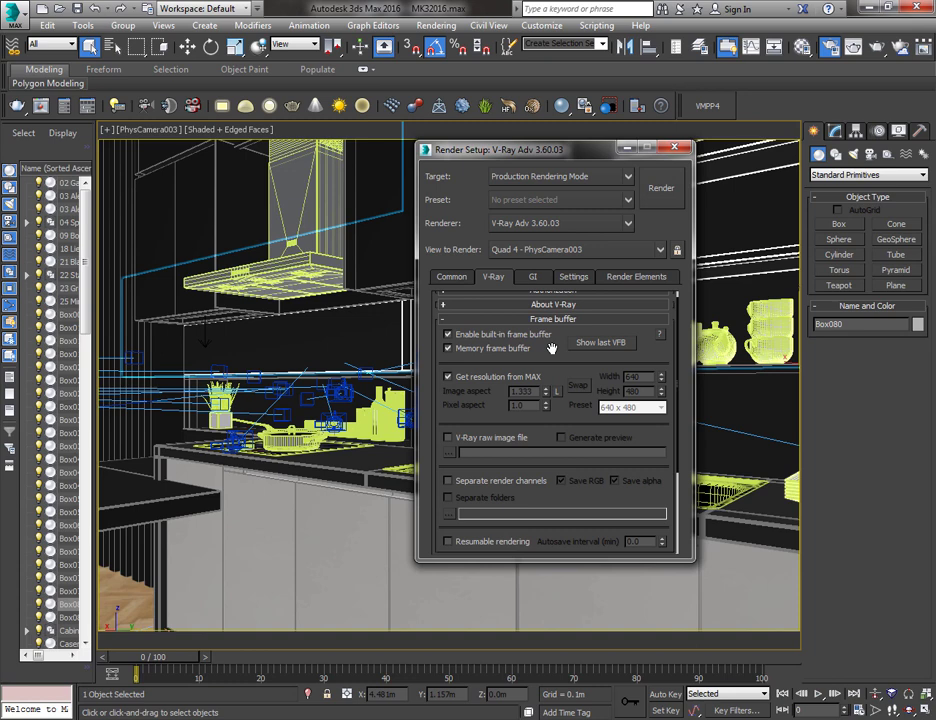
mouse_move(551, 348)
mouse_down()
mouse_move(554, 324)
mouse_move(548, 357)
mouse_up()
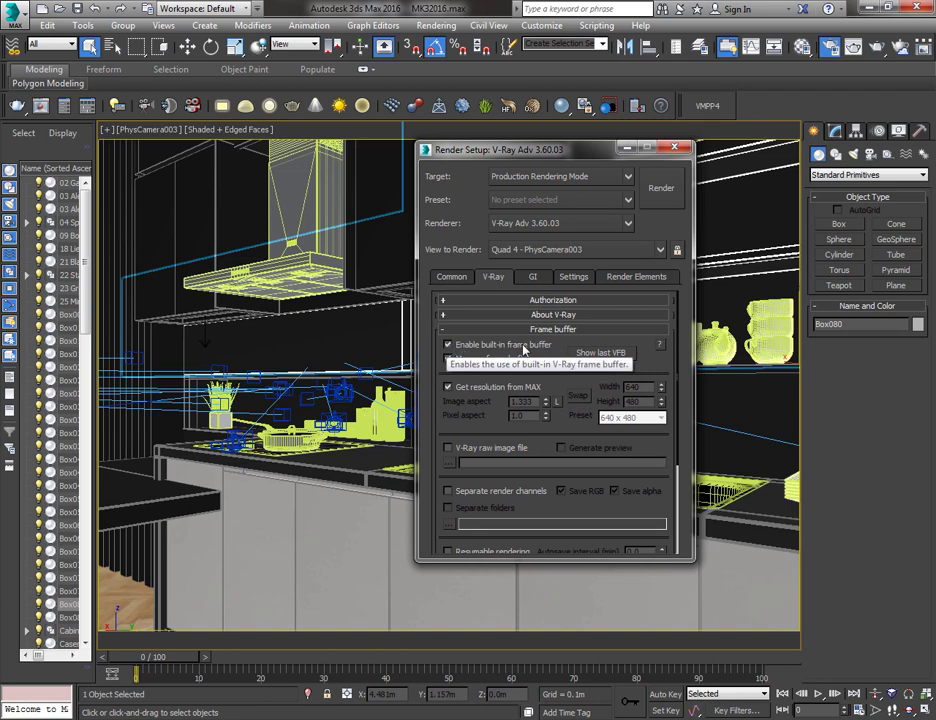
click(564, 331)
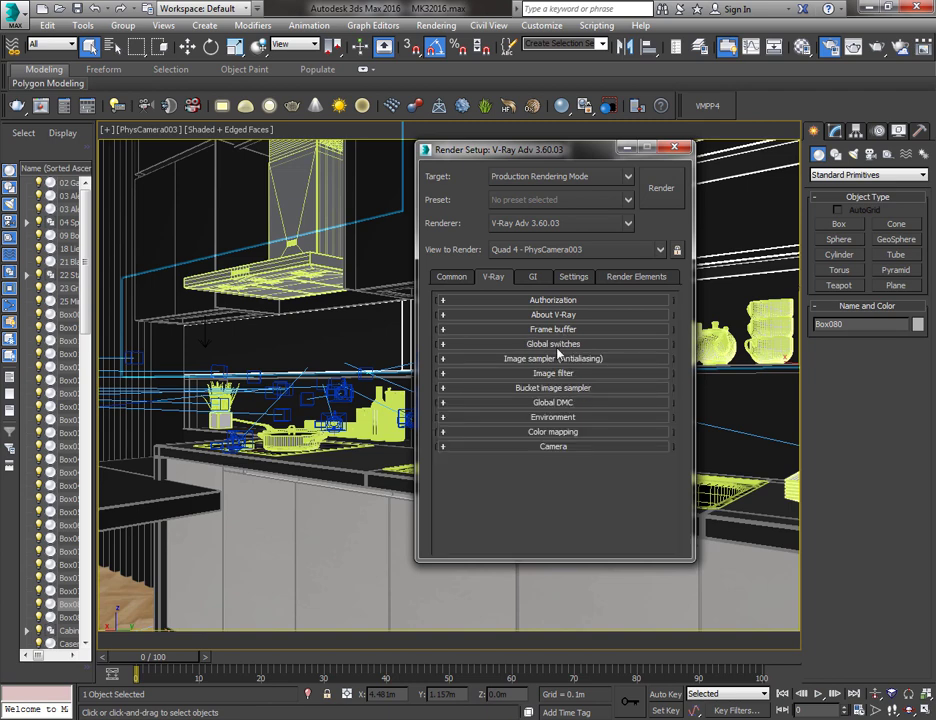
Set the default lights to Off with GI in the V-Ray global switches
click(519, 344)
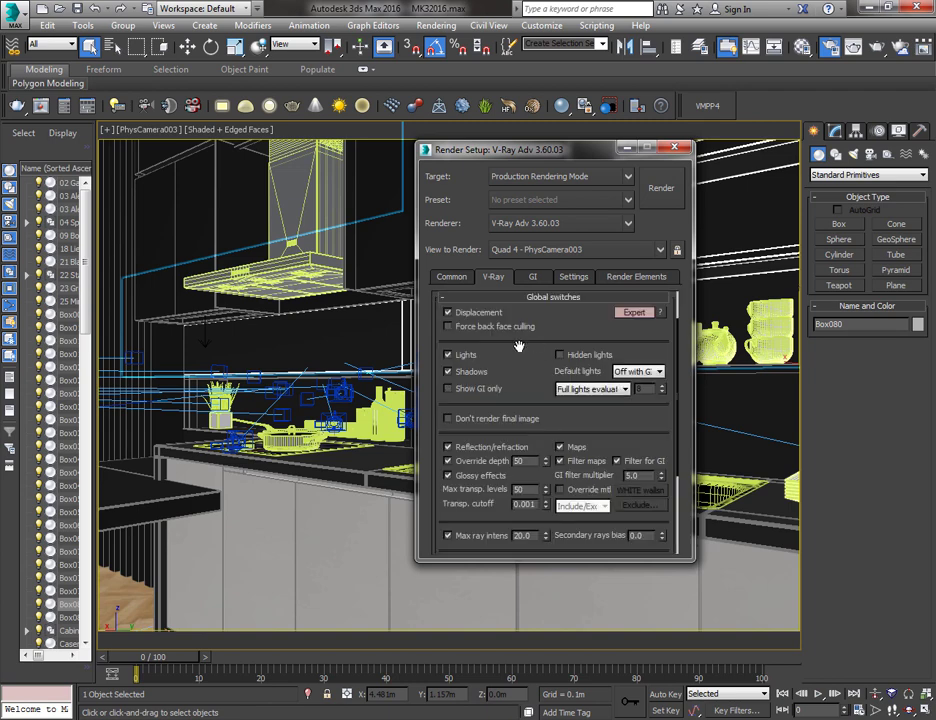
scroll(520, 350, up, 2)
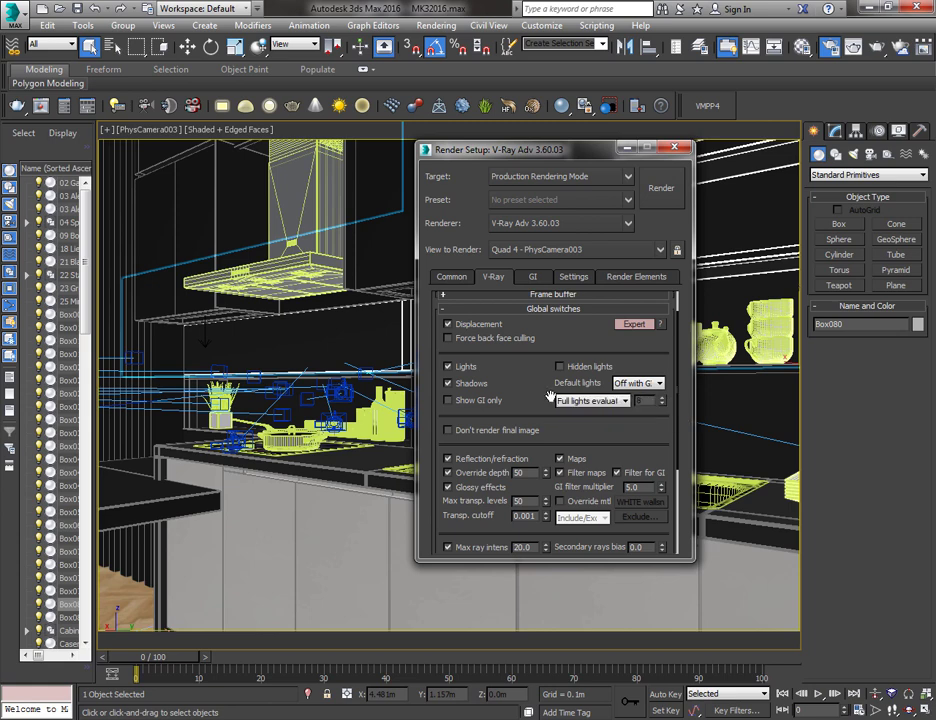
click(659, 384)
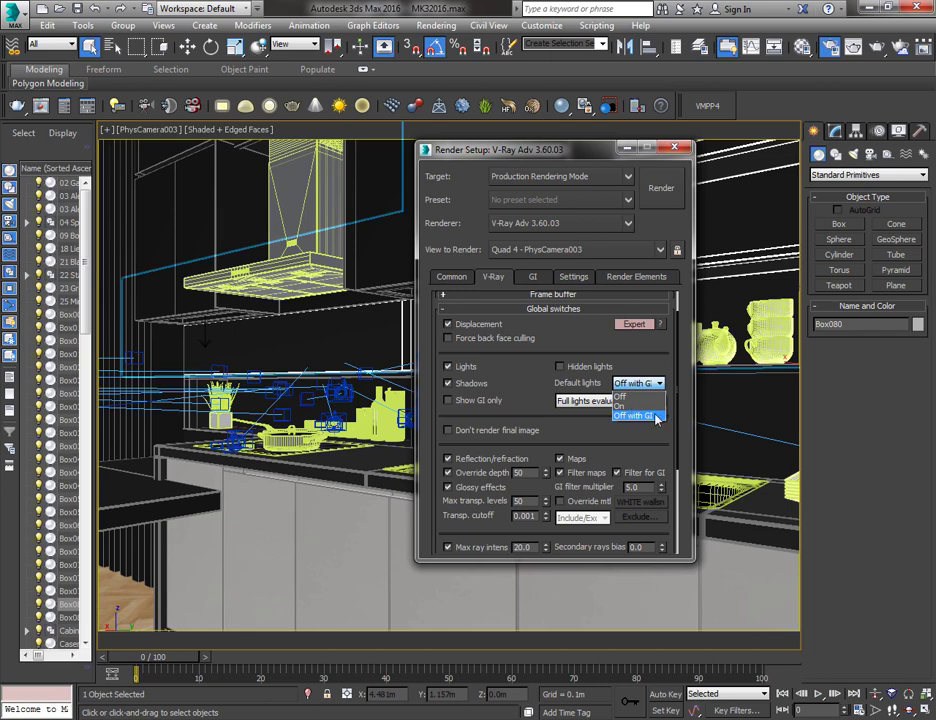
click(655, 416)
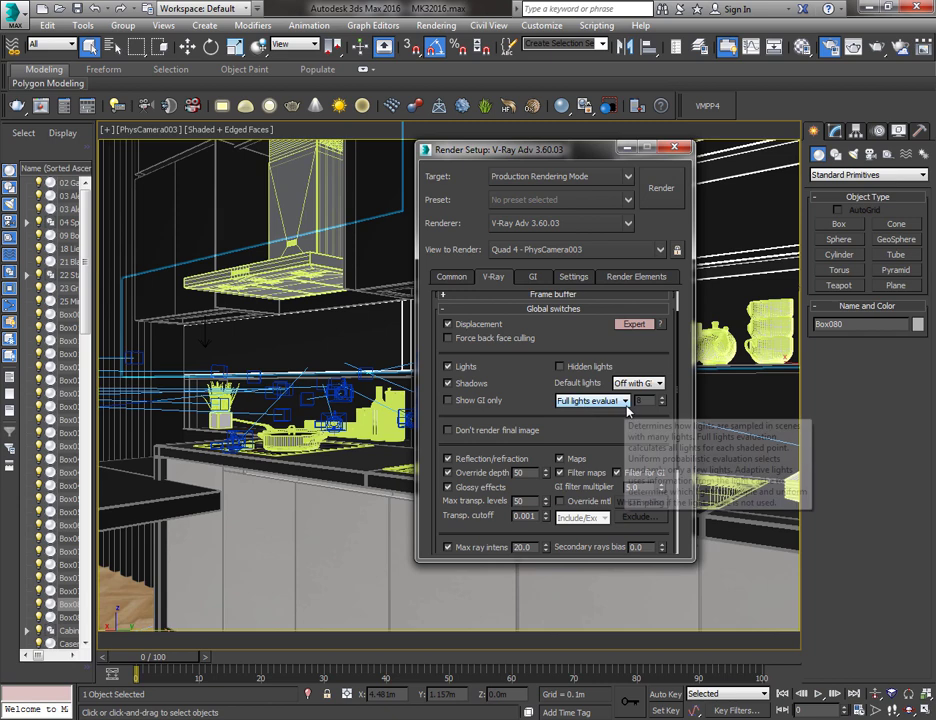
Set the light evaluation method to Adaptive lights in the global switches, review the remaining options, and collapse the section
click(626, 404)
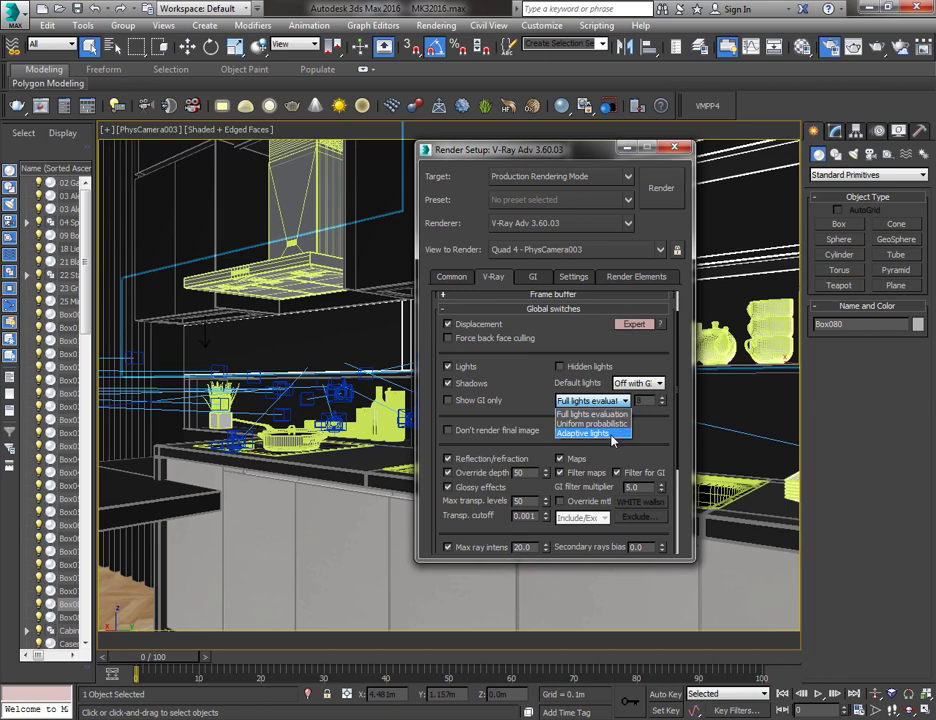
click(602, 433)
scroll(531, 420, down, 3)
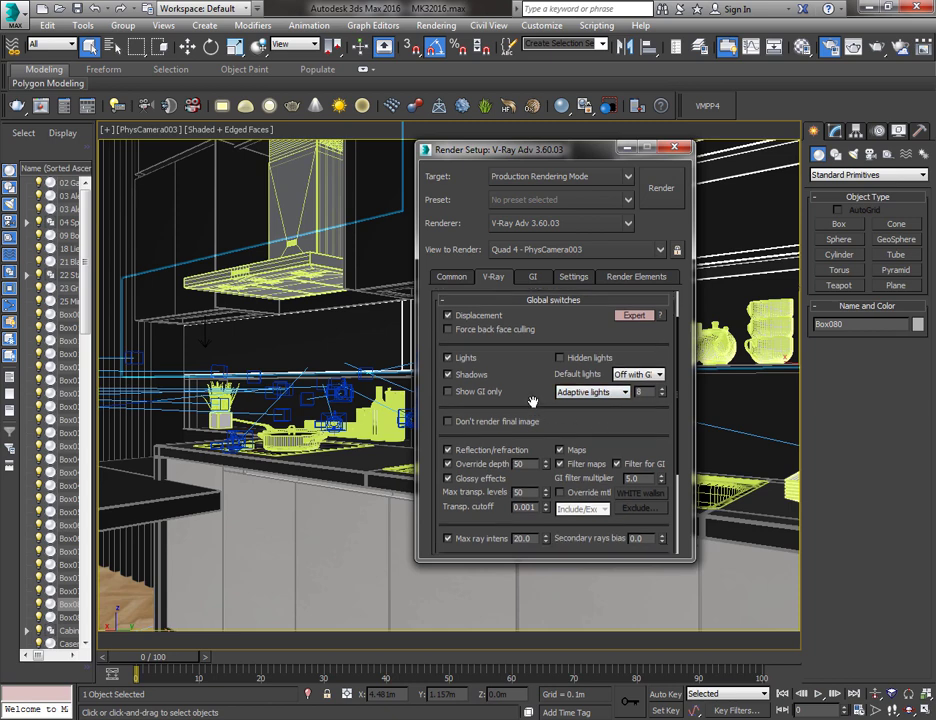
drag(535, 369, 535, 348)
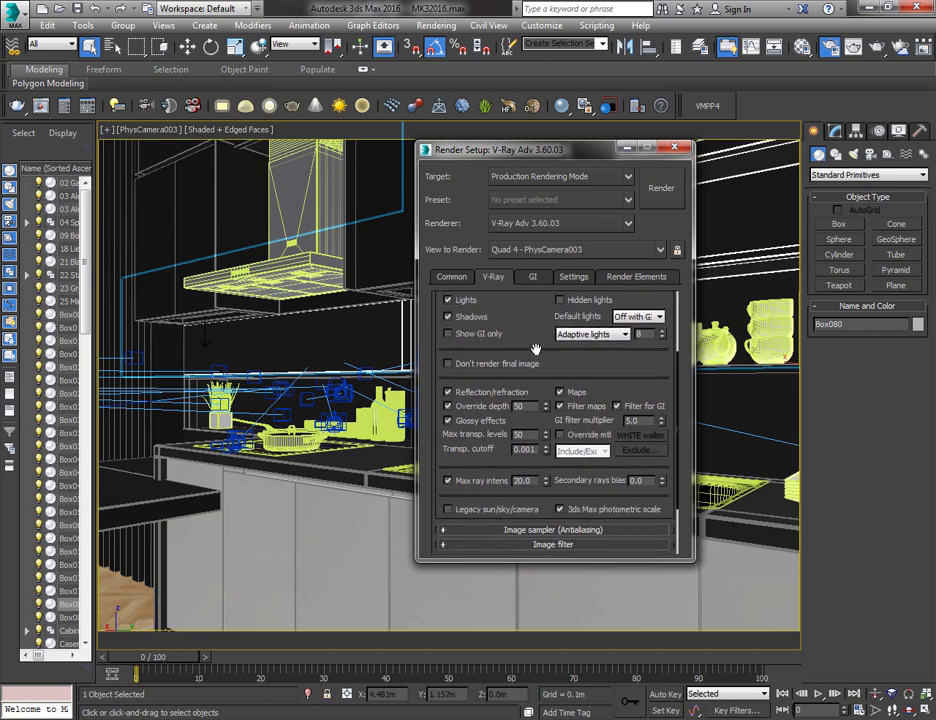
scroll(535, 349, up, 1)
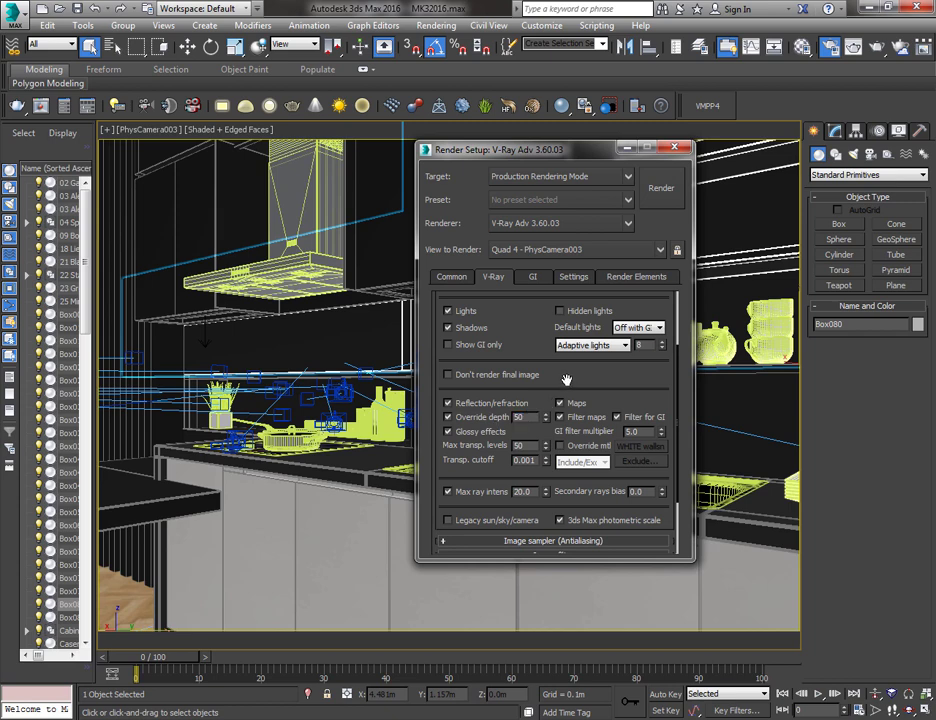
scroll(562, 385, up, 4)
scroll(558, 455, up, 2)
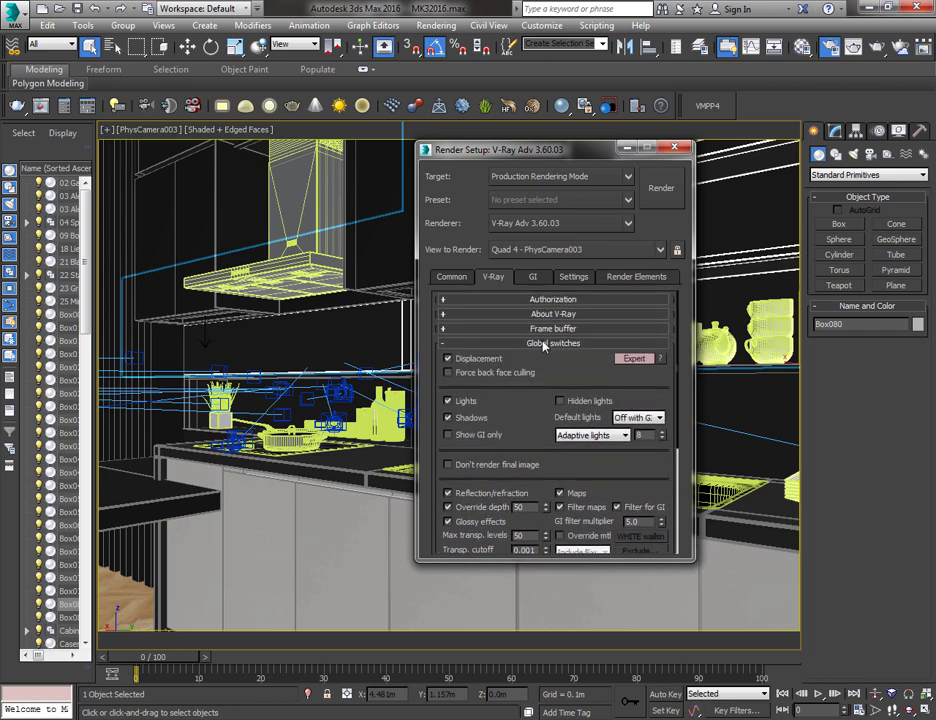
click(543, 345)
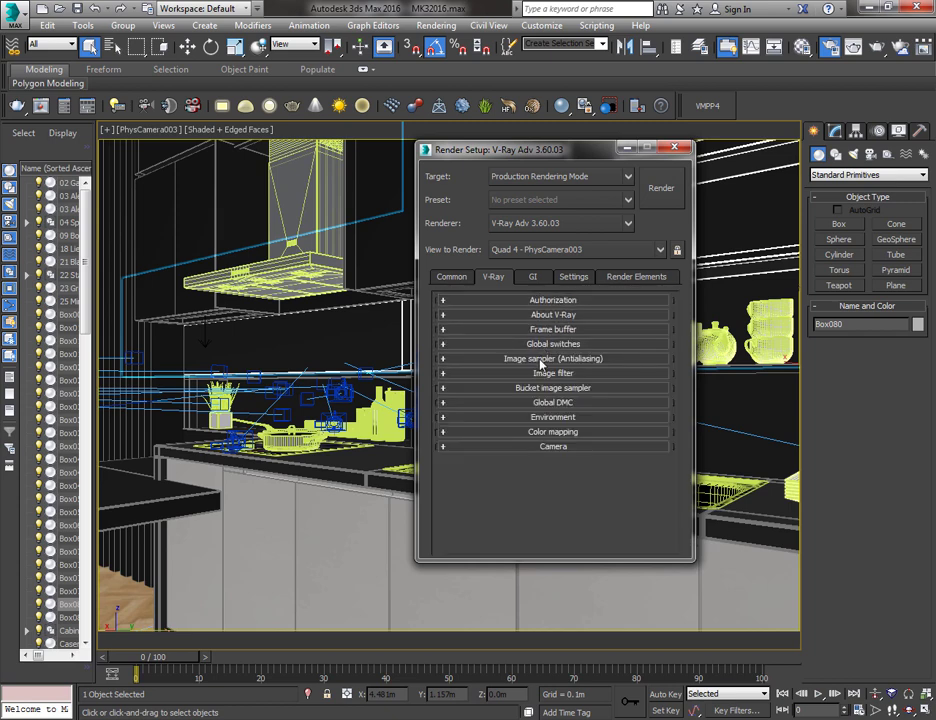
Check the image sampler types and render mask options, keeping Bucket as the type and None as the mask
click(563, 360)
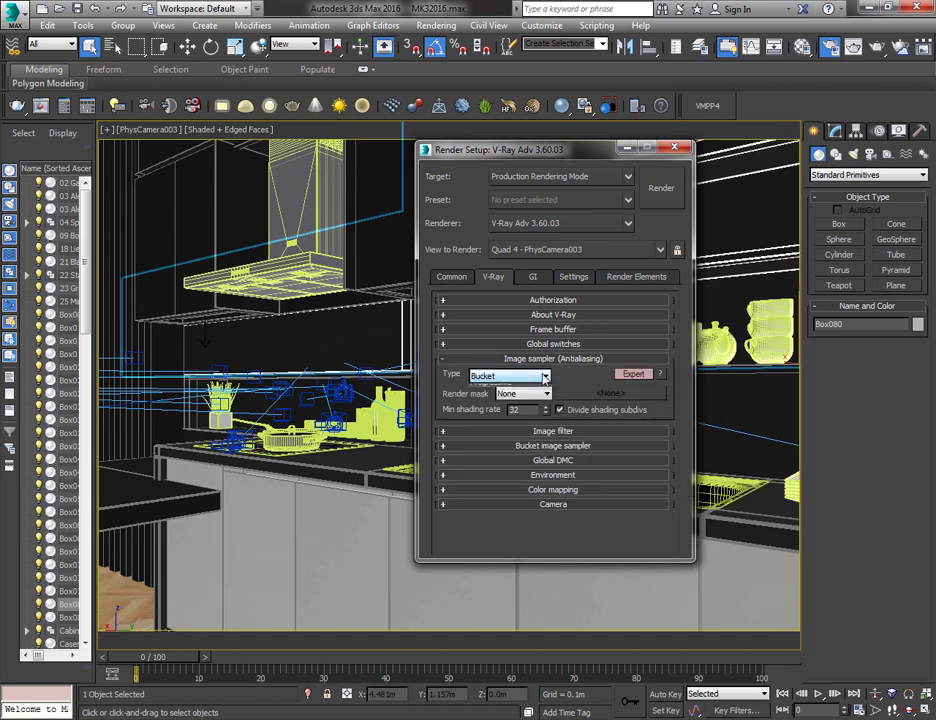
click(545, 377)
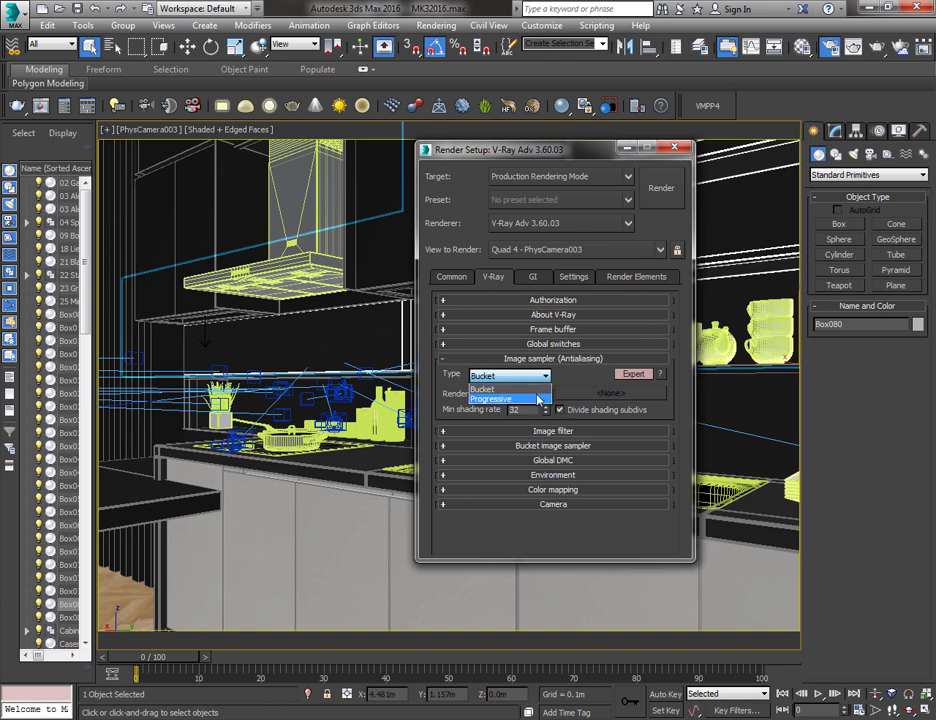
click(546, 388)
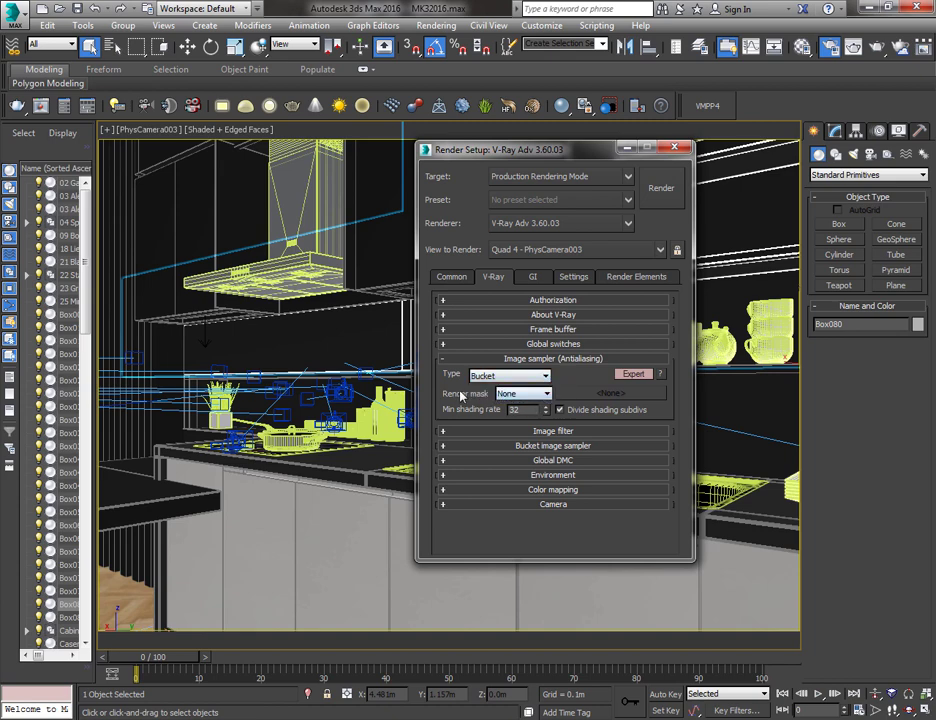
click(546, 394)
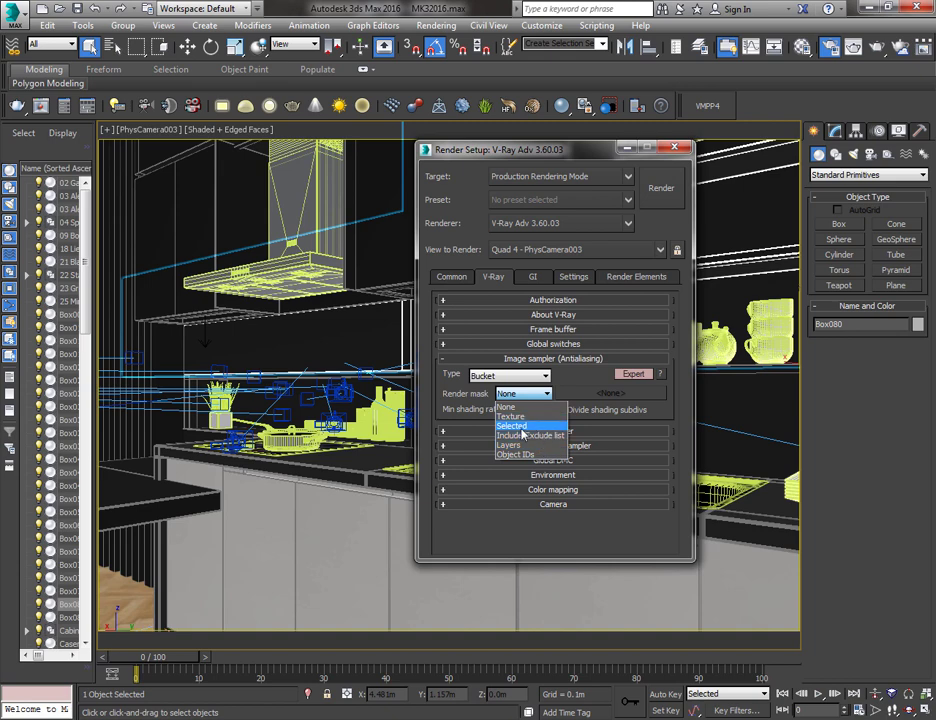
click(464, 398)
Set the image sampler's minimum shading rate to 12 and collapse the section
double_click(515, 410)
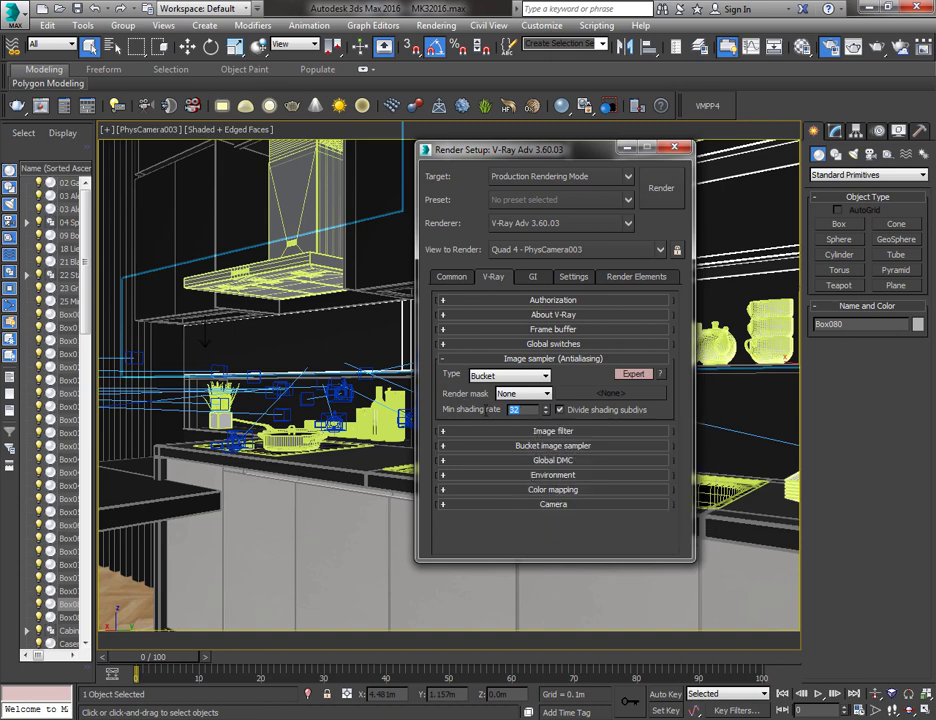
text(21)
key(BackSpace)
key(BackSpace)
text(12)
click(490, 362)
Set the image filter to VRayLanczosFilter and collapse the image filter section
click(511, 375)
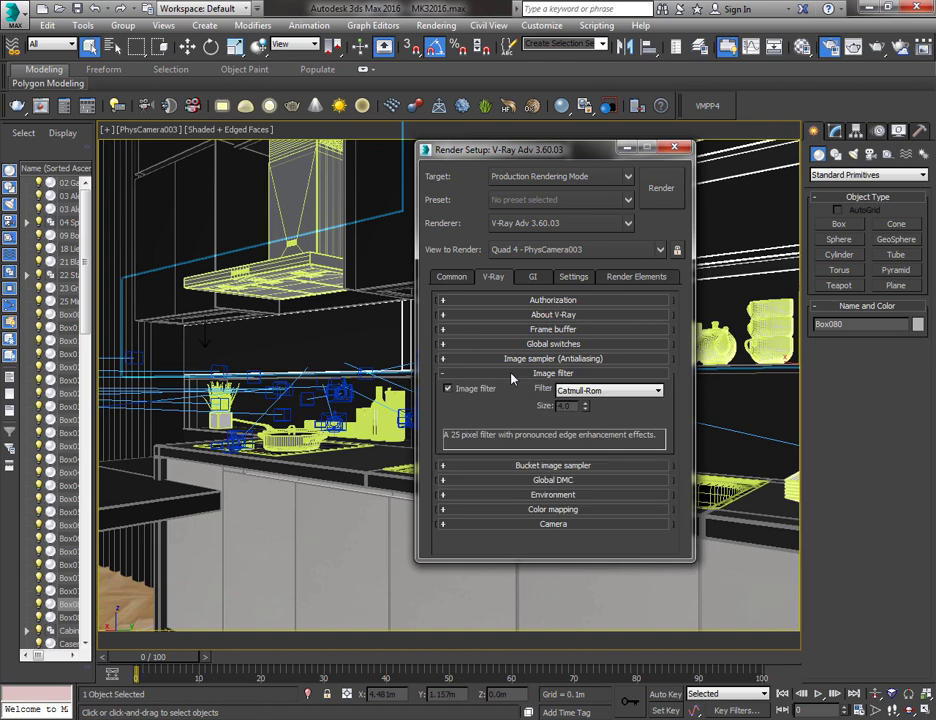
click(619, 391)
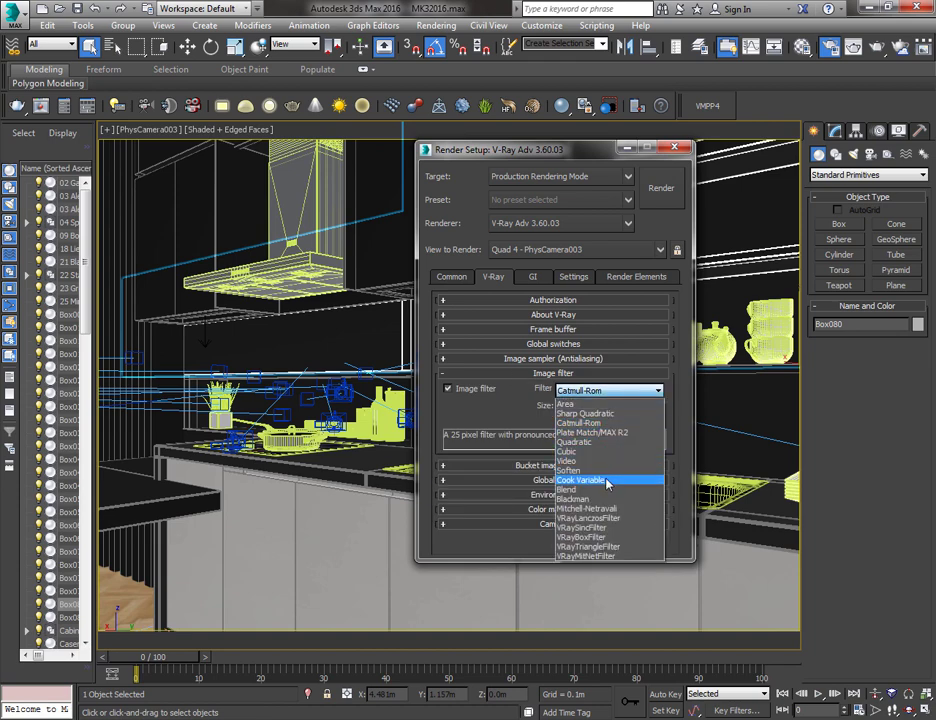
click(609, 519)
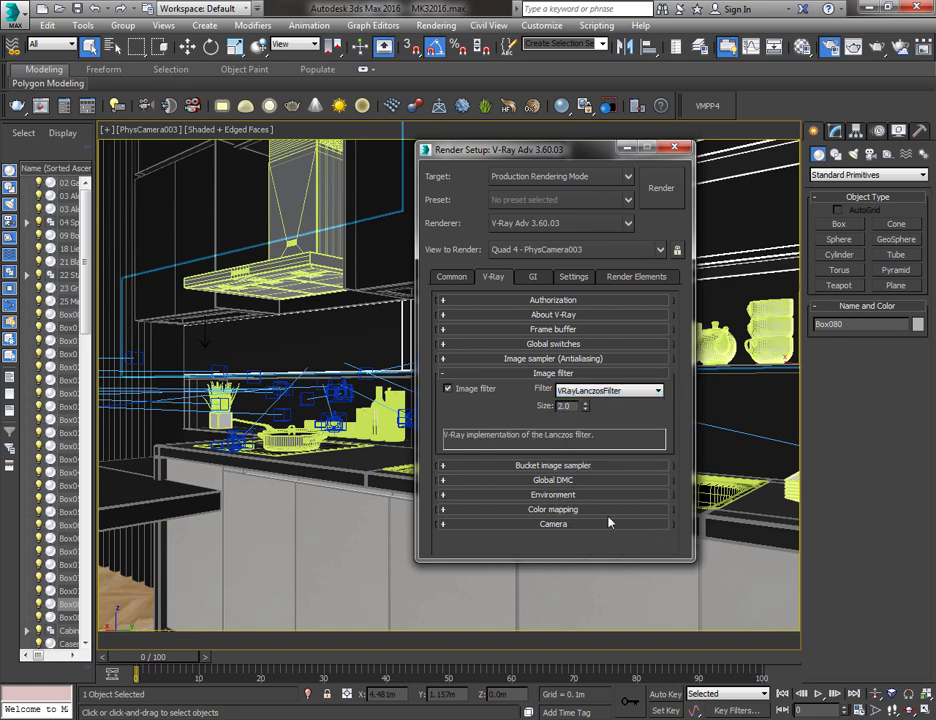
click(527, 375)
click(527, 375)
click(620, 391)
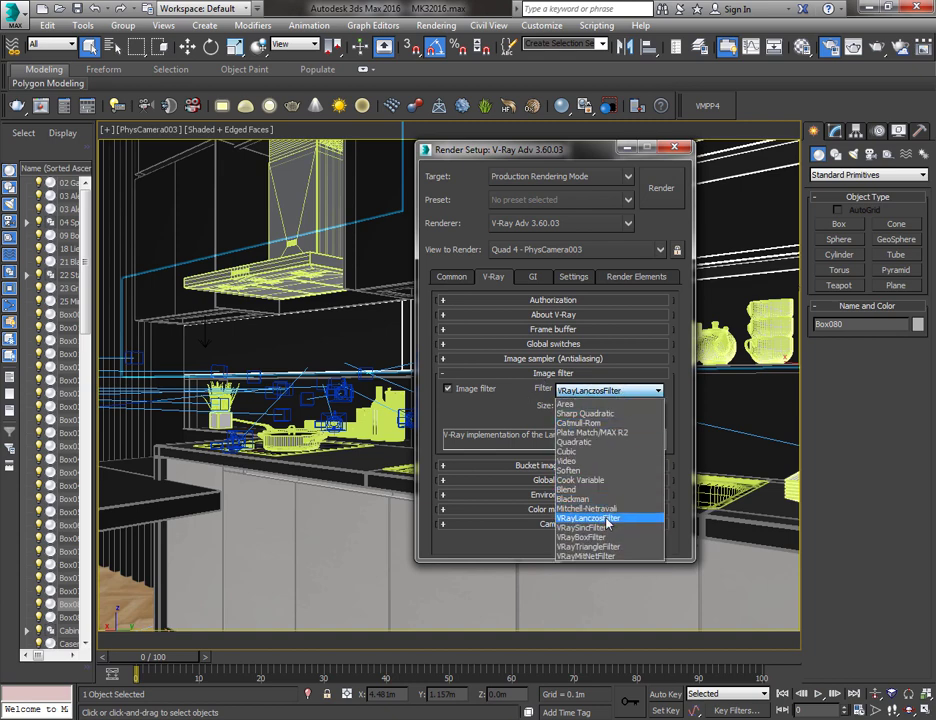
click(543, 377)
click(543, 377)
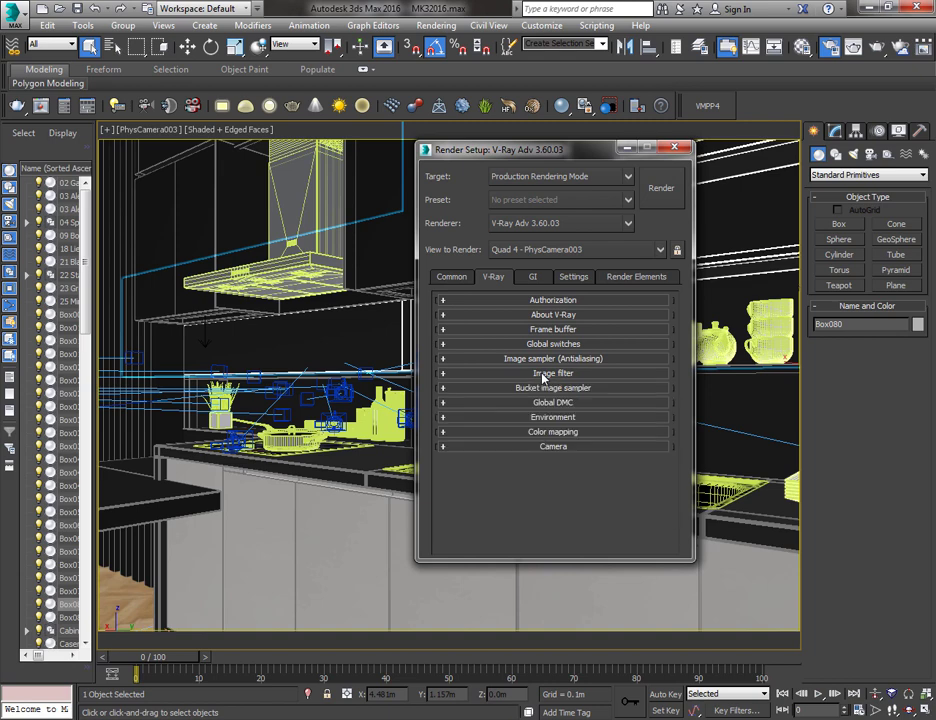
Examine the bucket image sampler's subdivision settings without changing them, and collapse the section
click(550, 388)
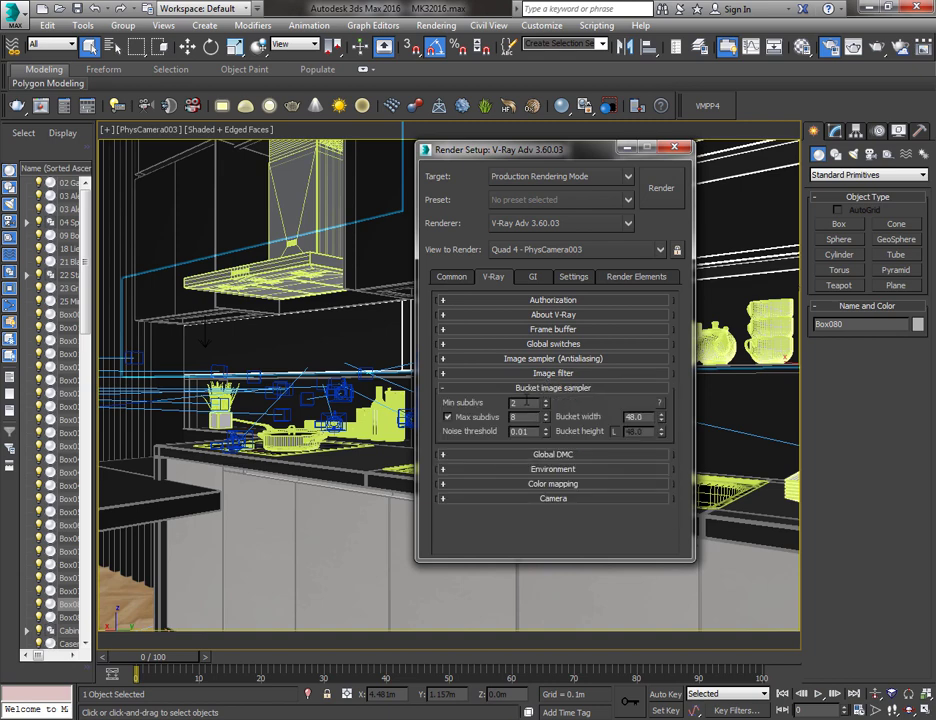
drag(525, 403, 493, 408)
click(547, 390)
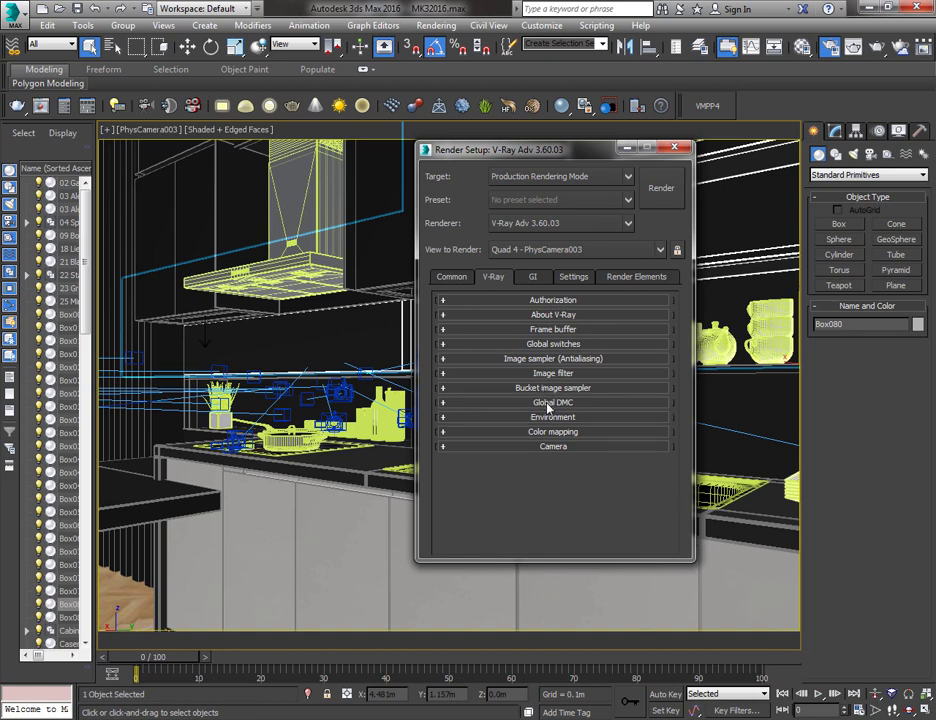
Examine the Global DMC settings, including local subdivs and the subdivs multiplier, leaving local subdivs enabled, and collapse the section
click(547, 402)
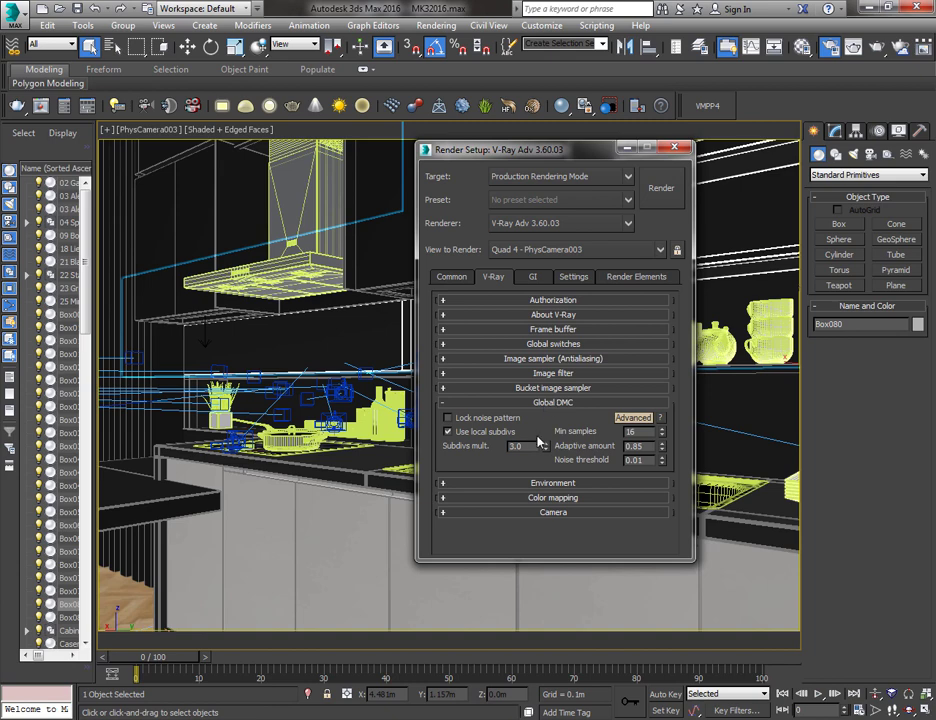
click(448, 431)
click(448, 431)
double_click(520, 446)
click(543, 408)
click(543, 404)
Set the color mapping type to Exponential with the mode Color mapping and gamma, and collapse the section
click(543, 433)
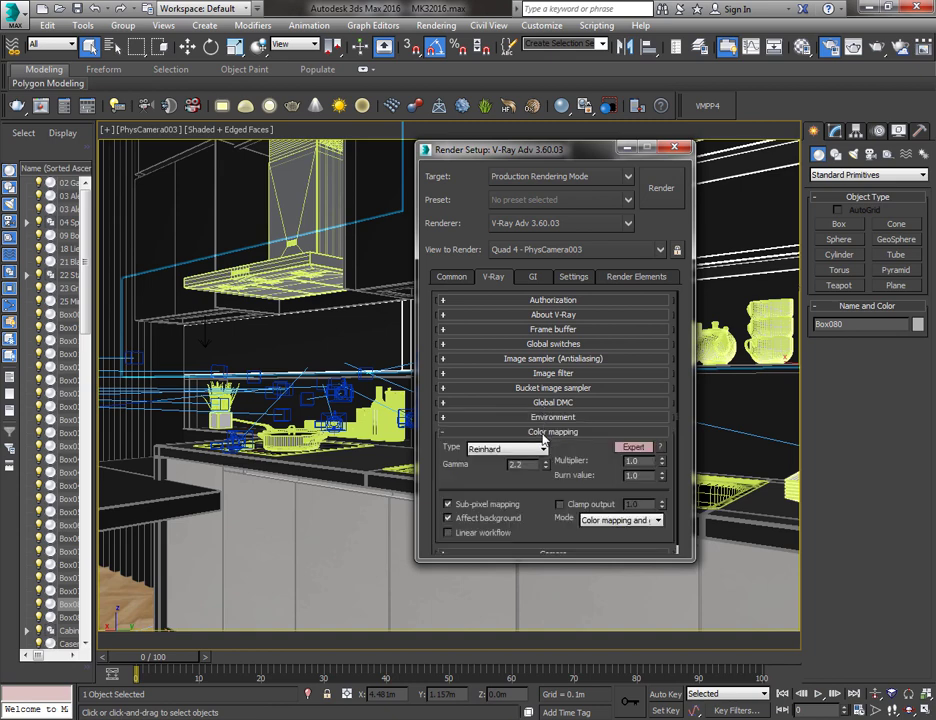
click(542, 452)
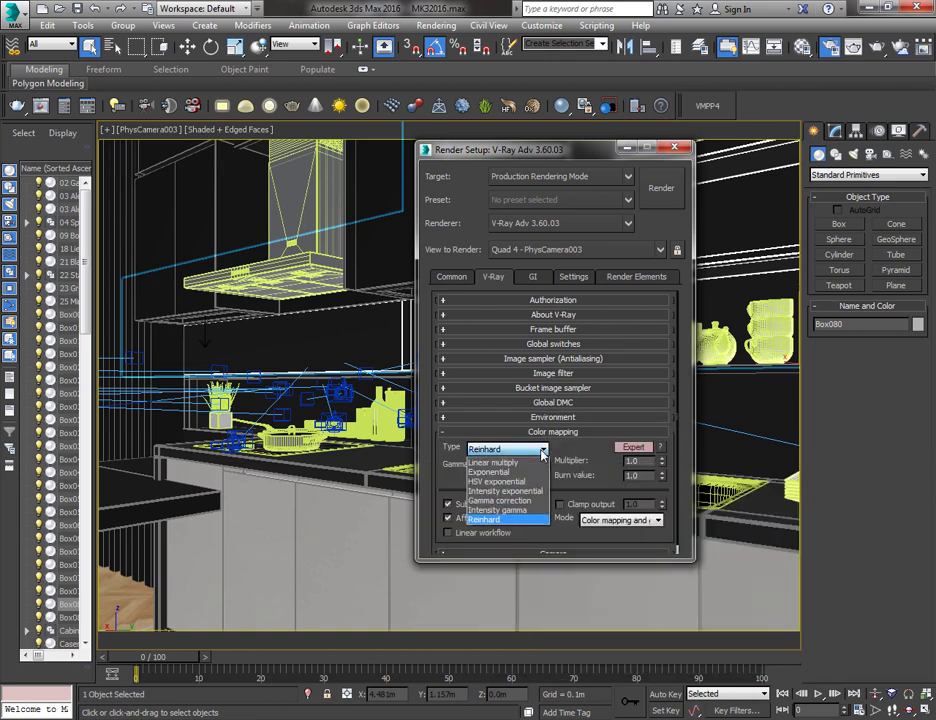
click(537, 474)
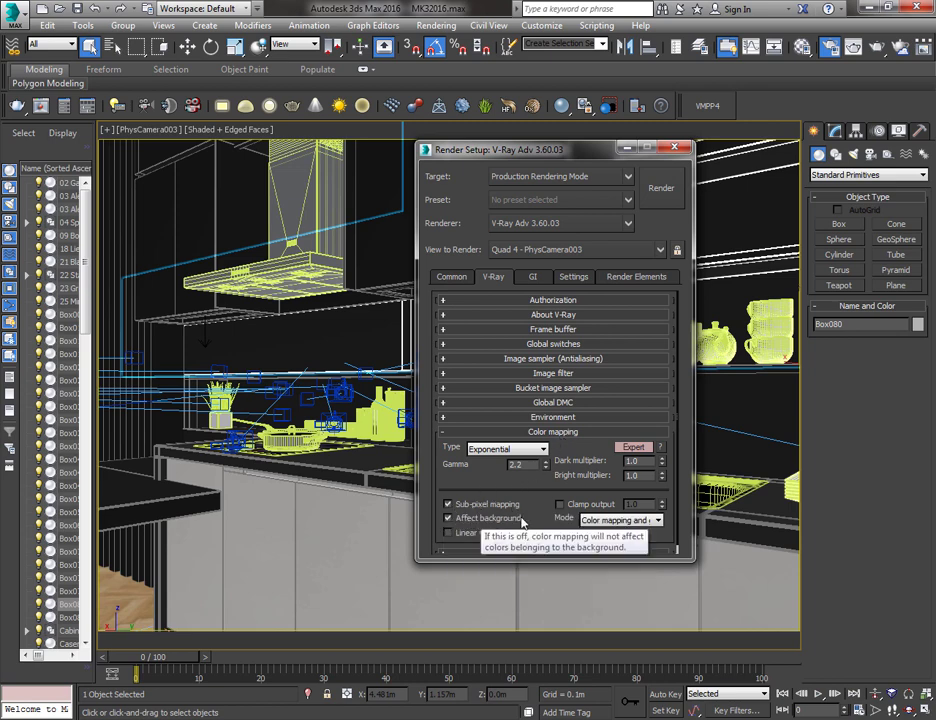
click(638, 521)
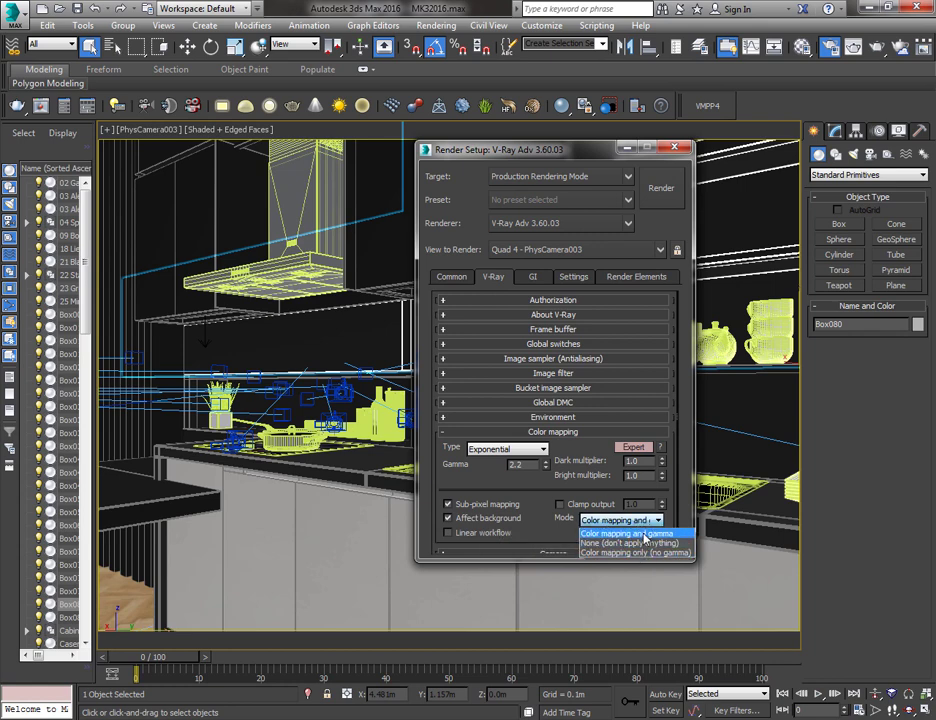
click(642, 534)
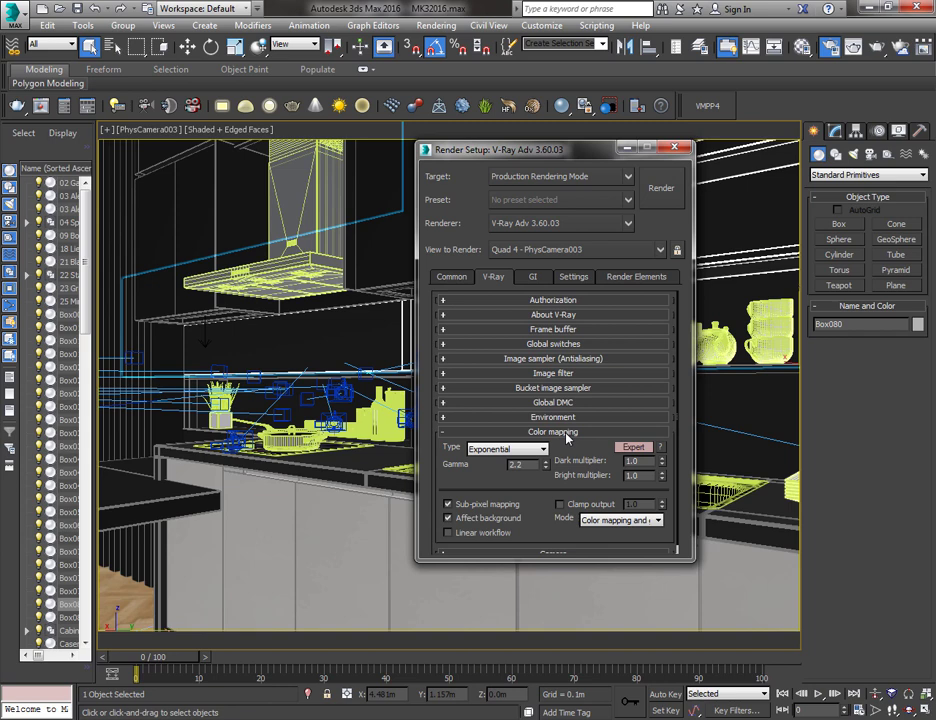
click(566, 435)
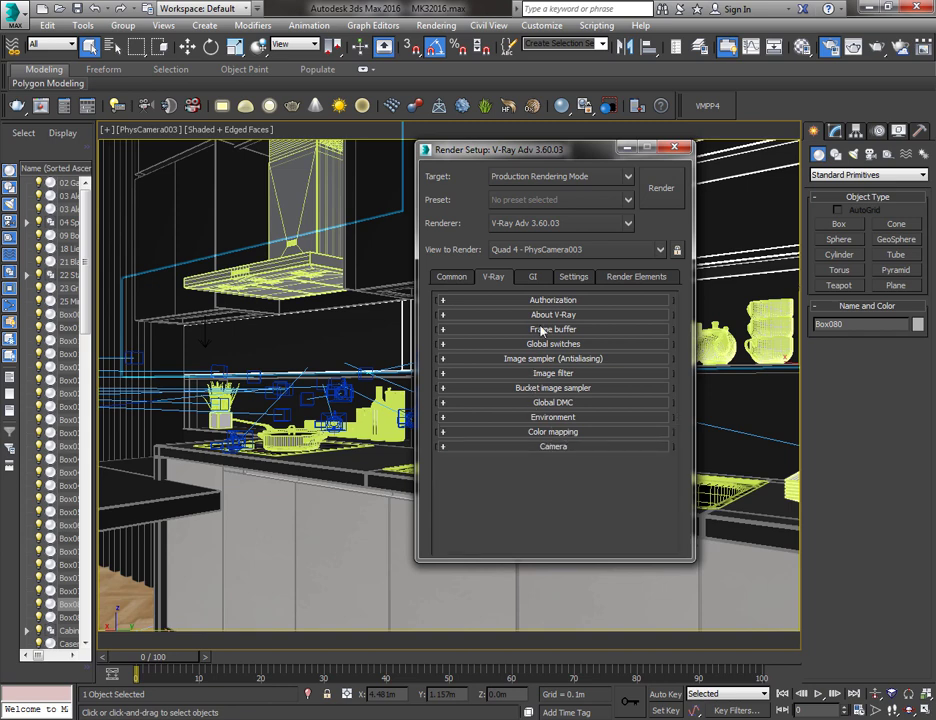
Keep global illumination enabled and set Brute force as the primary engine with Light cache as the secondary engine
click(533, 277)
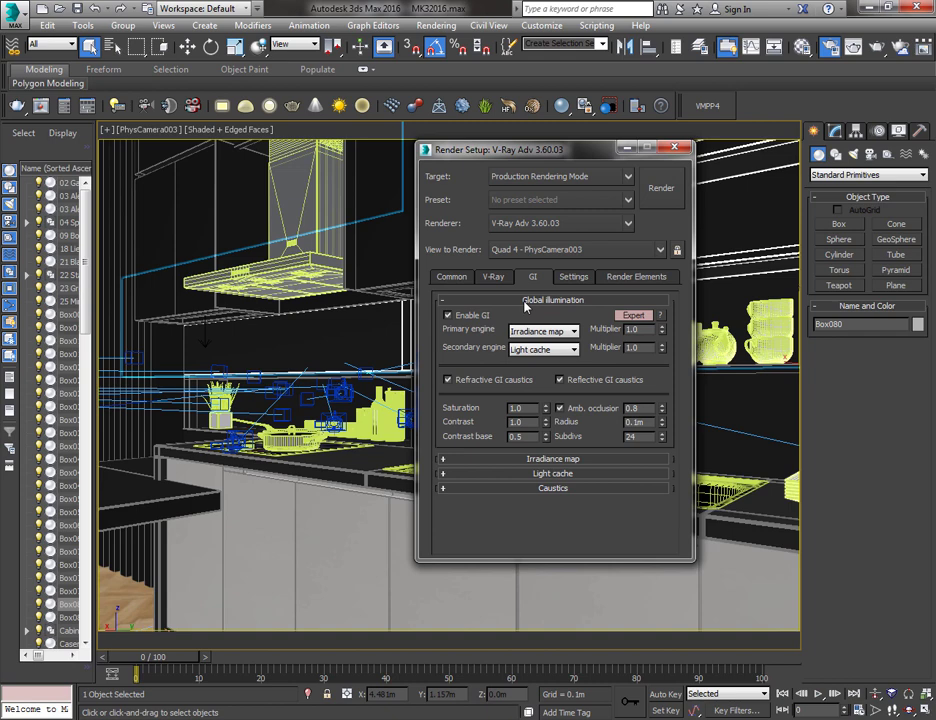
click(448, 315)
click(451, 316)
click(574, 332)
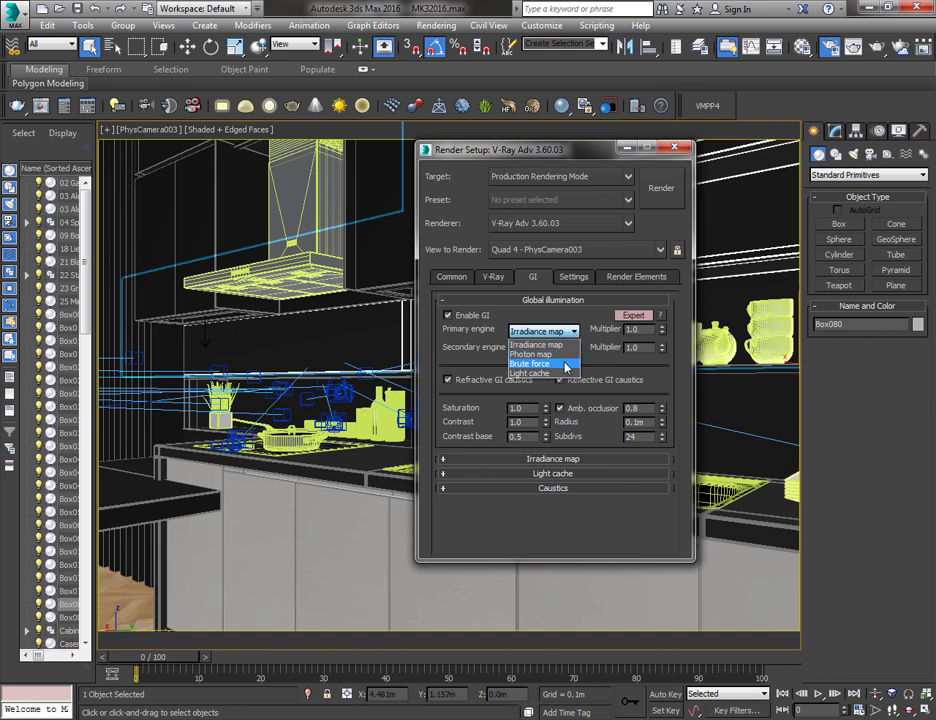
click(566, 364)
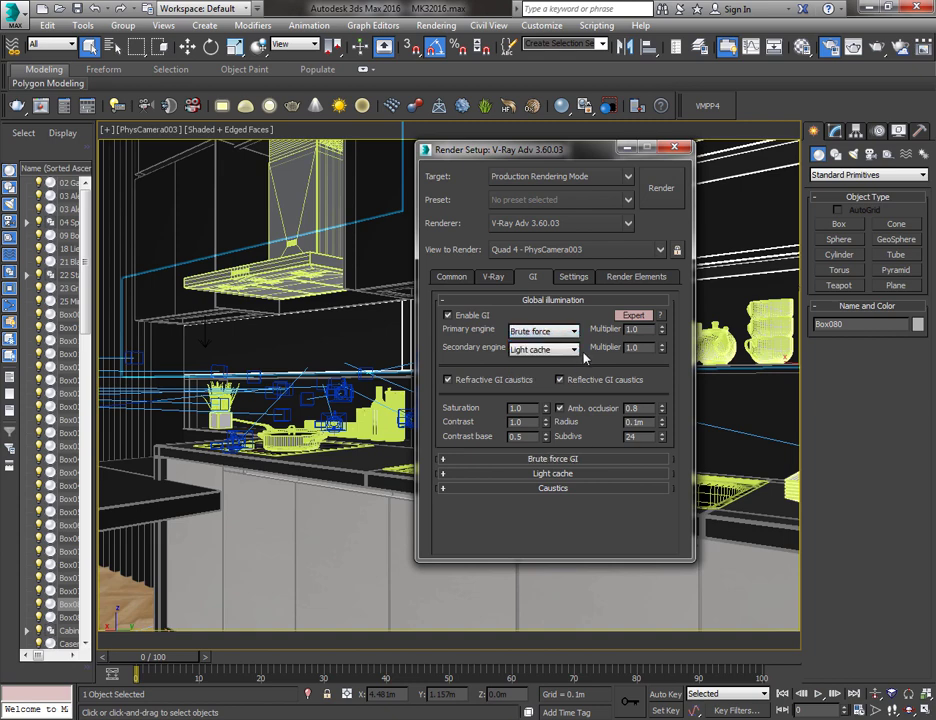
click(573, 349)
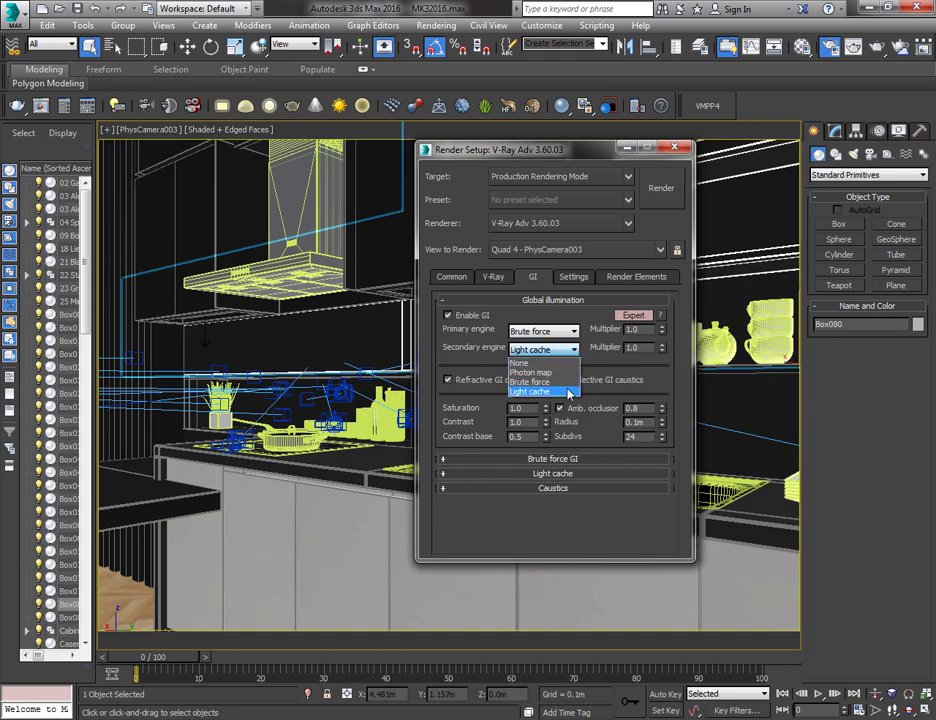
click(569, 392)
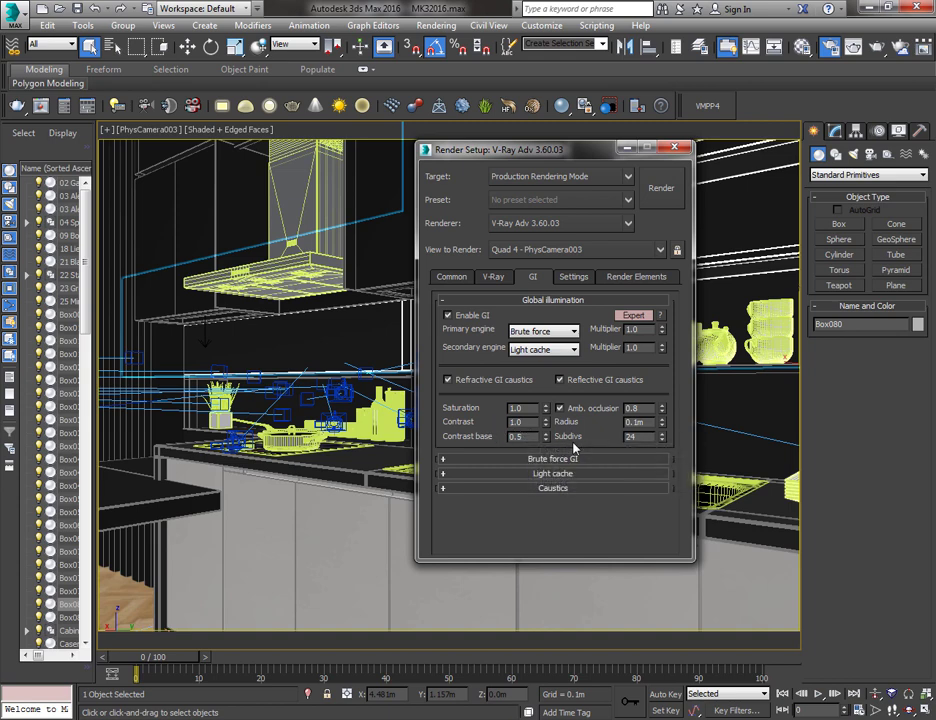
Examine the ambient occlusion subdivs, on/off option and amount in the global illumination settings, leaving ambient occlusion enabled
double_click(629, 437)
click(599, 442)
click(561, 409)
click(561, 409)
click(632, 408)
click(651, 408)
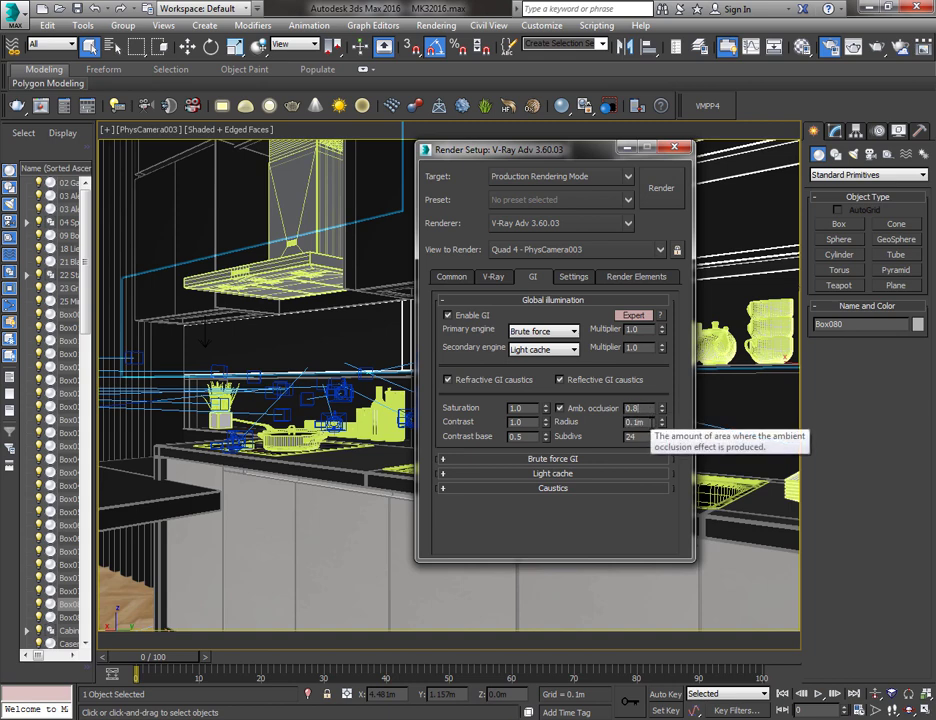
Set the ambient occlusion subdivs to 10 and collapse the global illumination section
key(Tab)
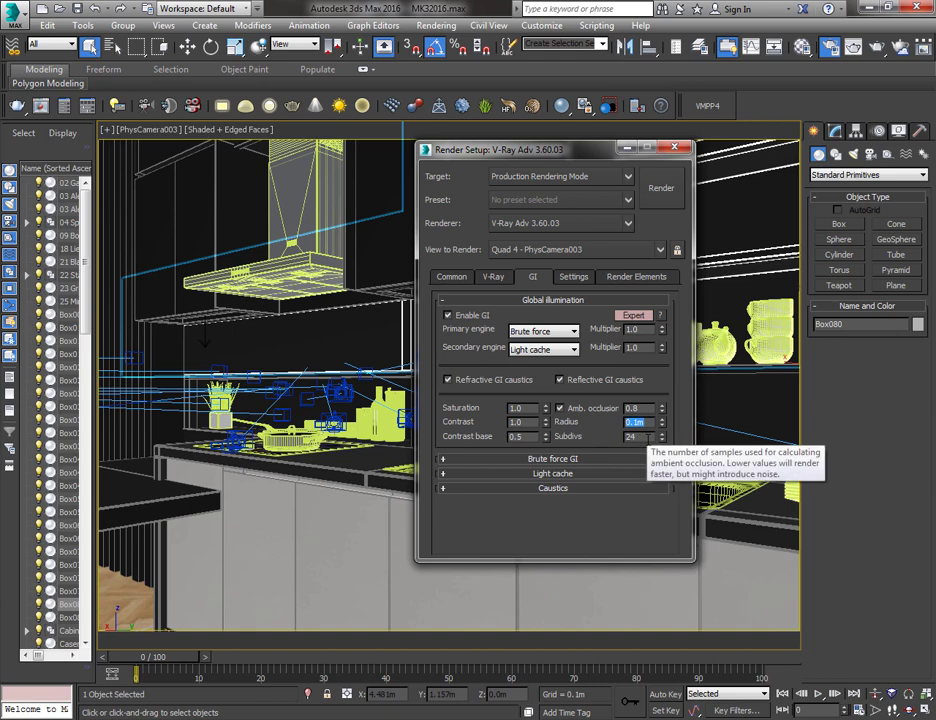
key(Tab)
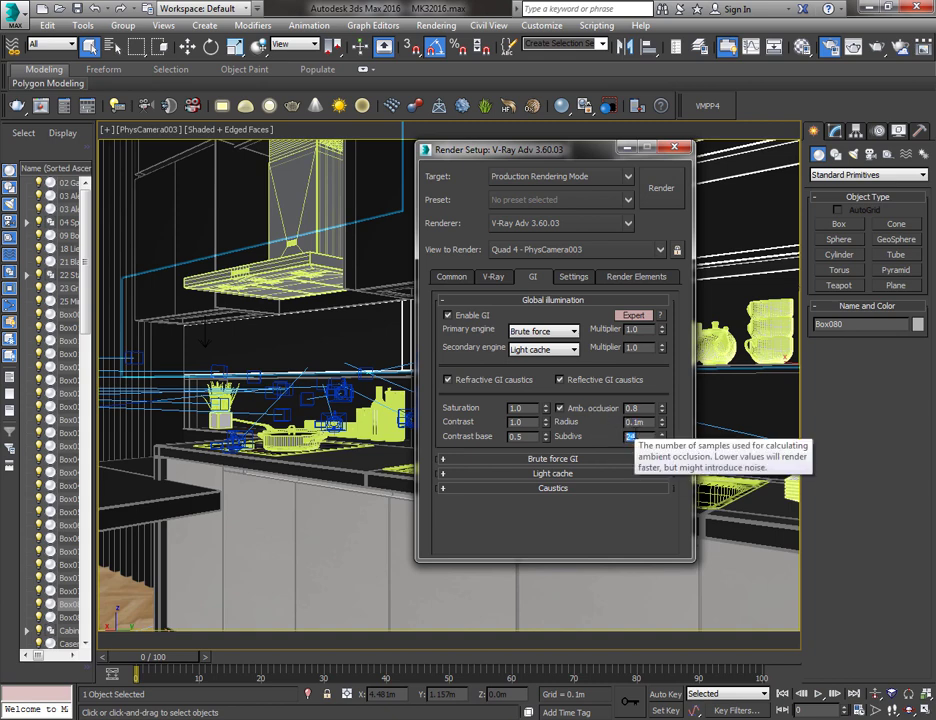
text(12)
key(Return)
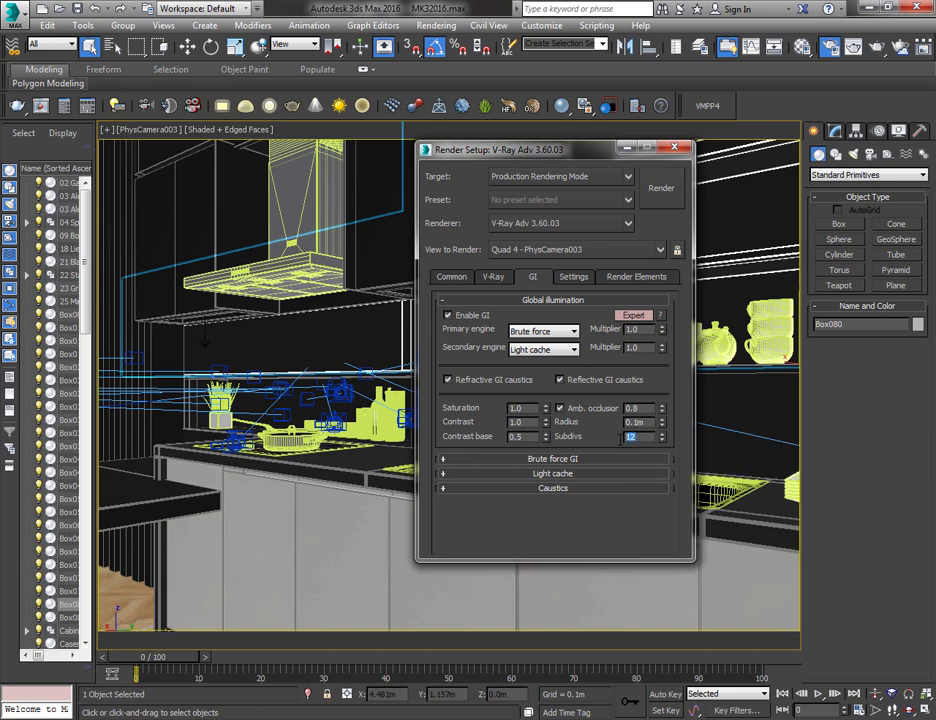
text(10)
click(565, 300)
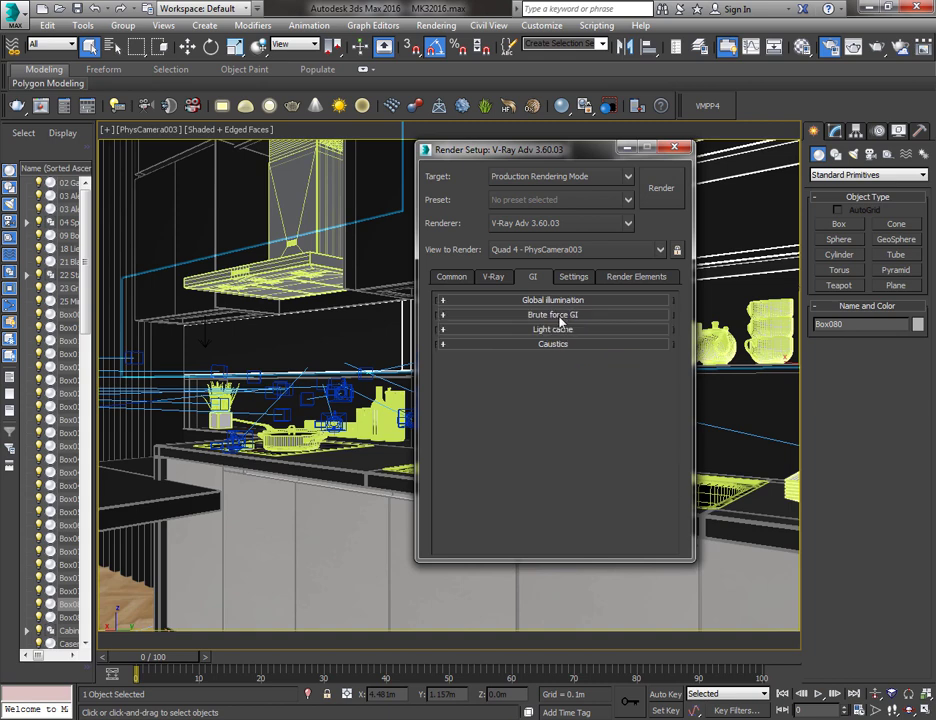
Check the Brute force GI settings, collapse that section, and set the Light cache subdivs to 1000
click(561, 316)
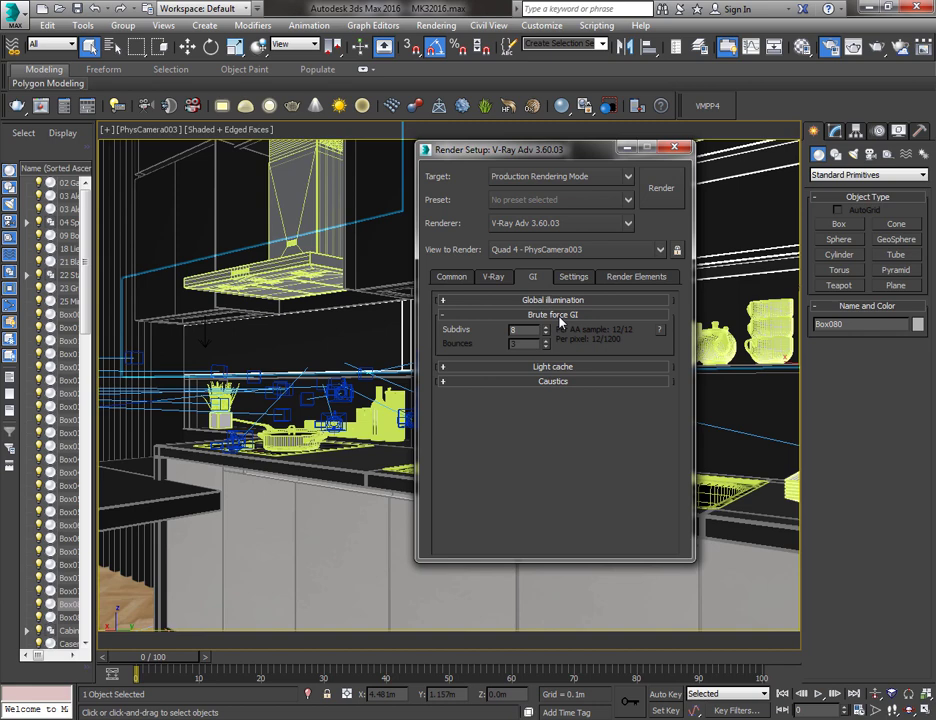
click(561, 316)
click(561, 332)
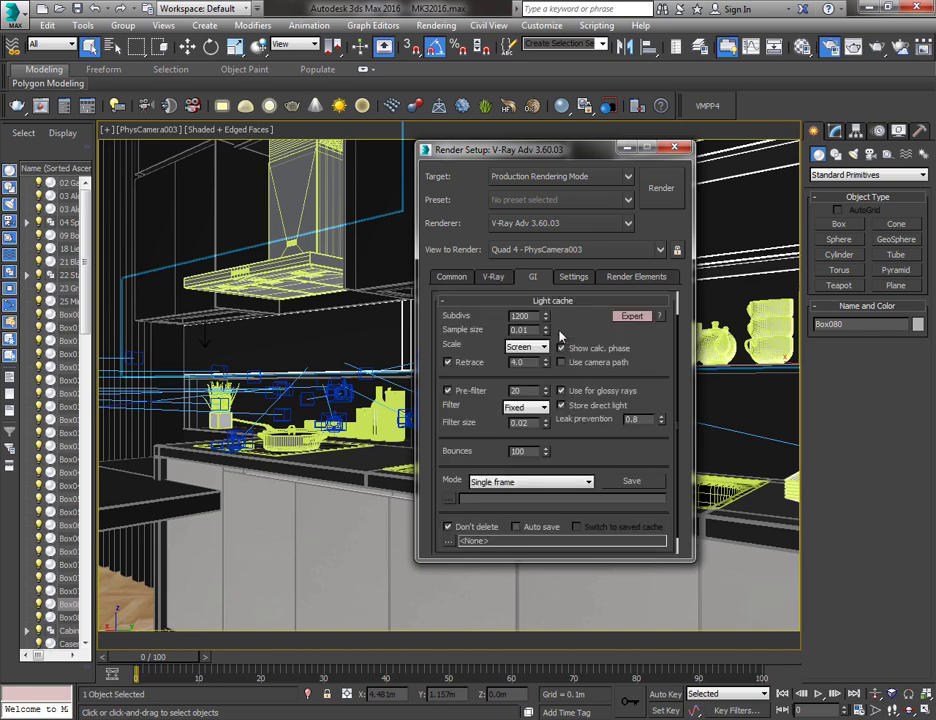
scroll(565, 345, up, 2)
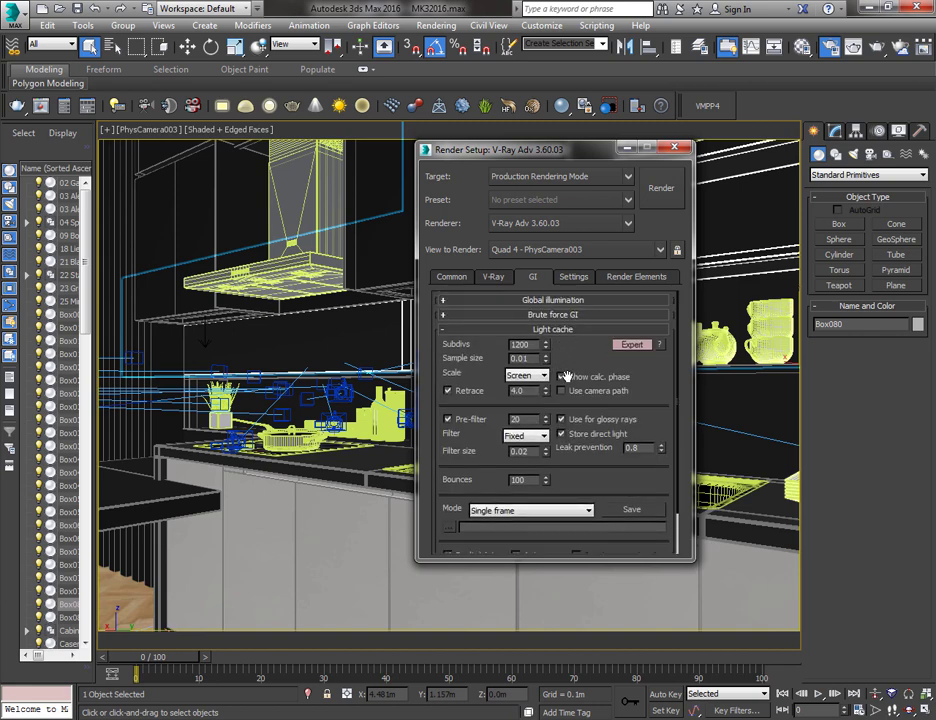
drag(539, 345, 484, 346)
text(1000)
Keep the Light cache scale at Screen and the filter at Fixed, and collapse the Light cache section
click(538, 376)
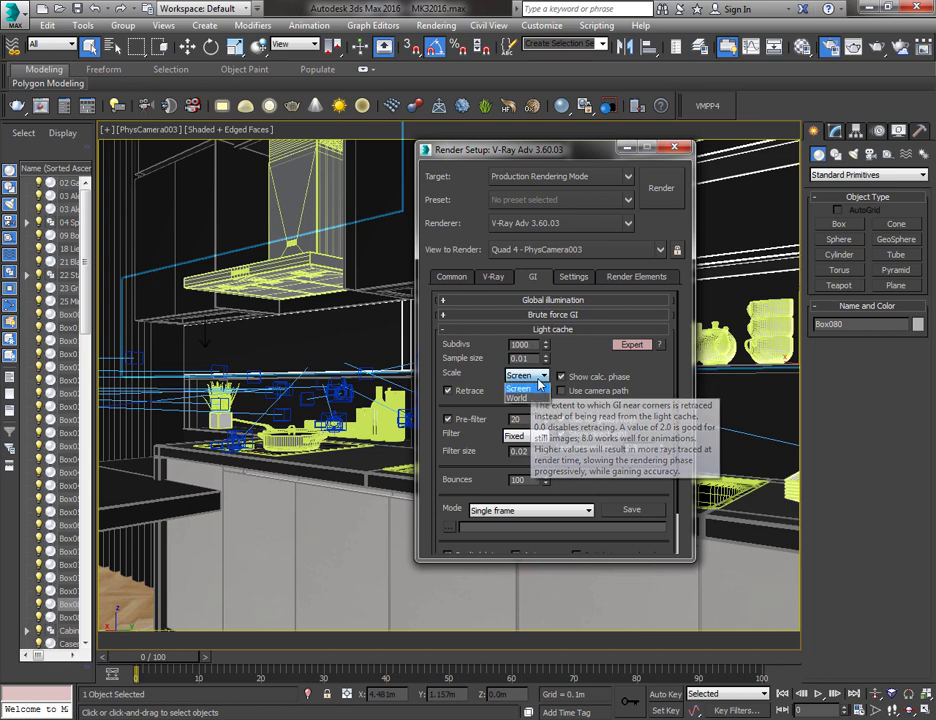
click(539, 385)
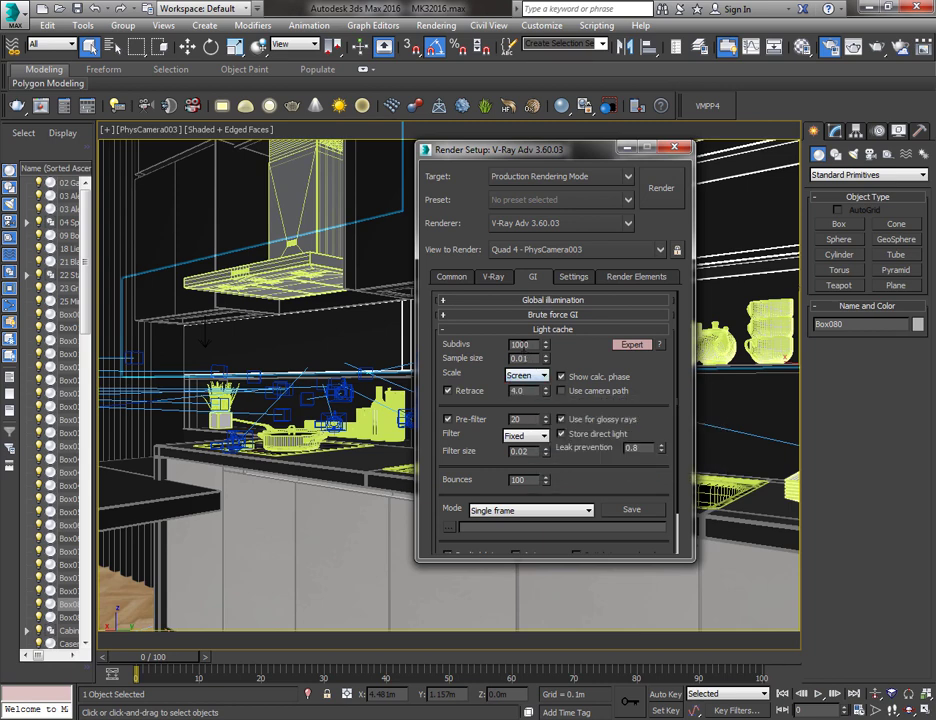
click(540, 376)
click(543, 378)
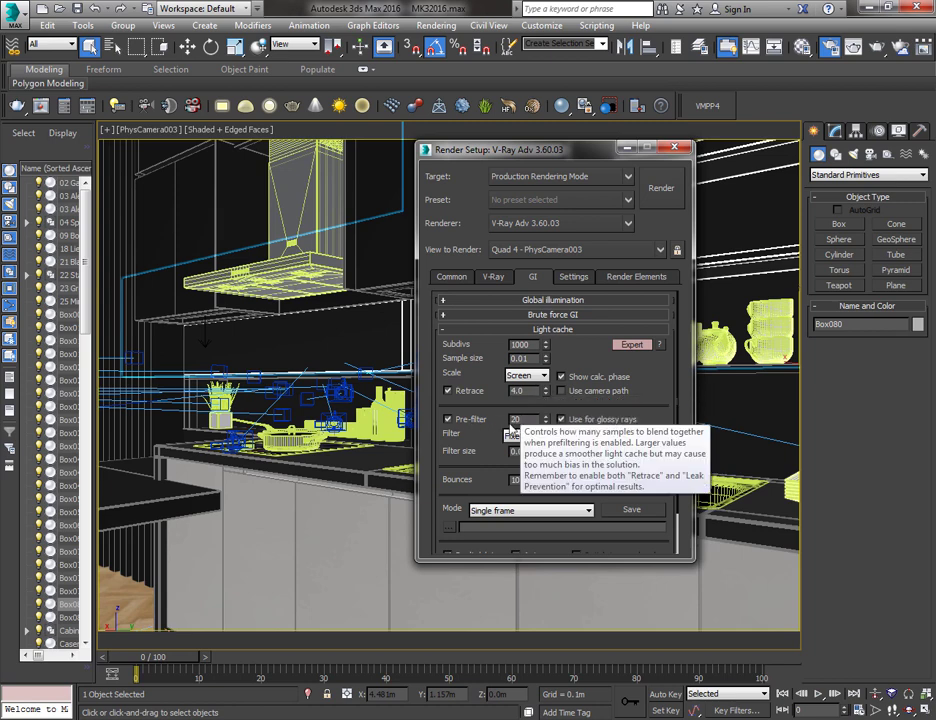
click(530, 436)
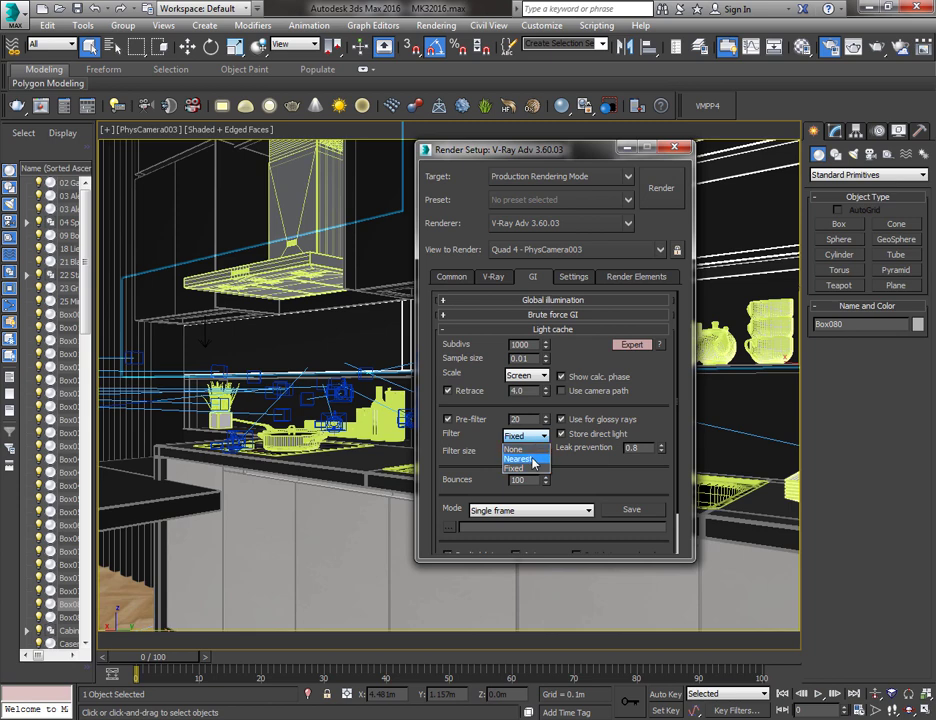
click(528, 469)
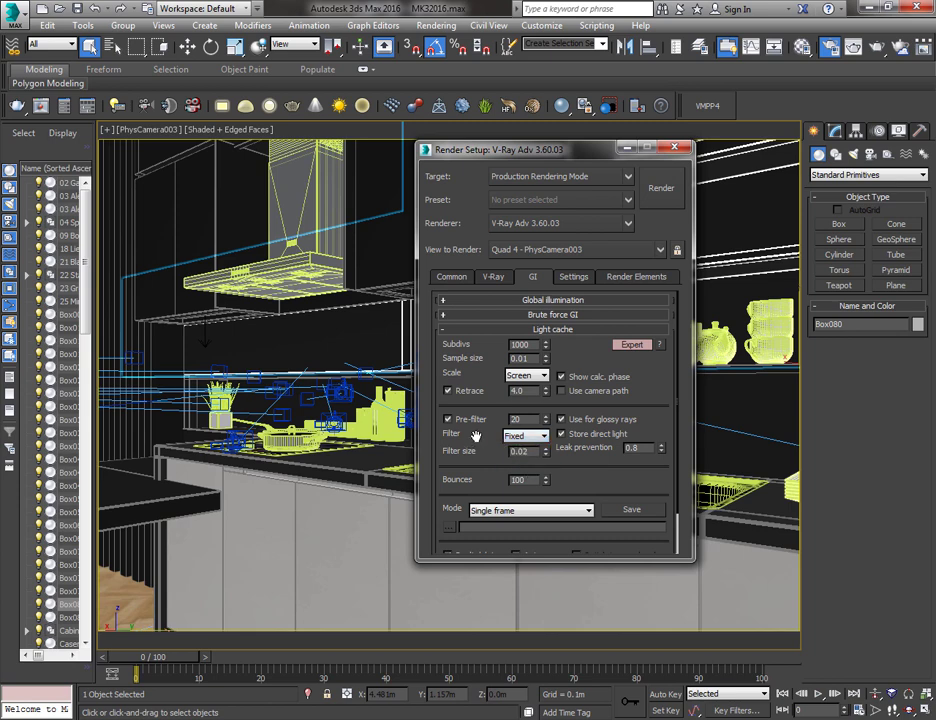
click(560, 330)
Keep the render bucket sequence set to Spiral in the System settings and collapse the section
click(573, 280)
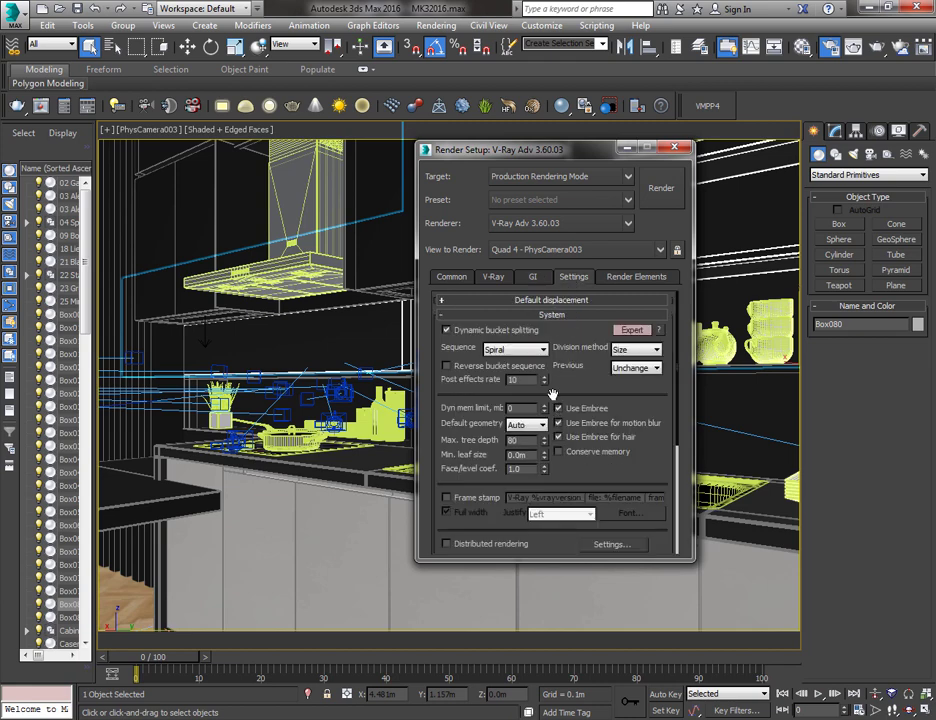
click(545, 350)
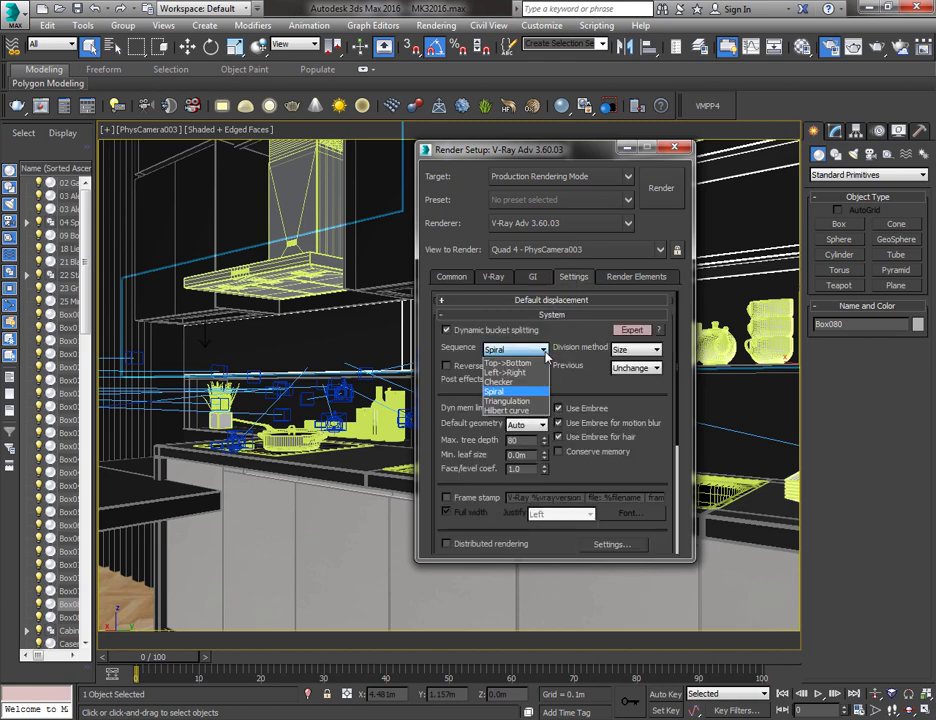
click(525, 391)
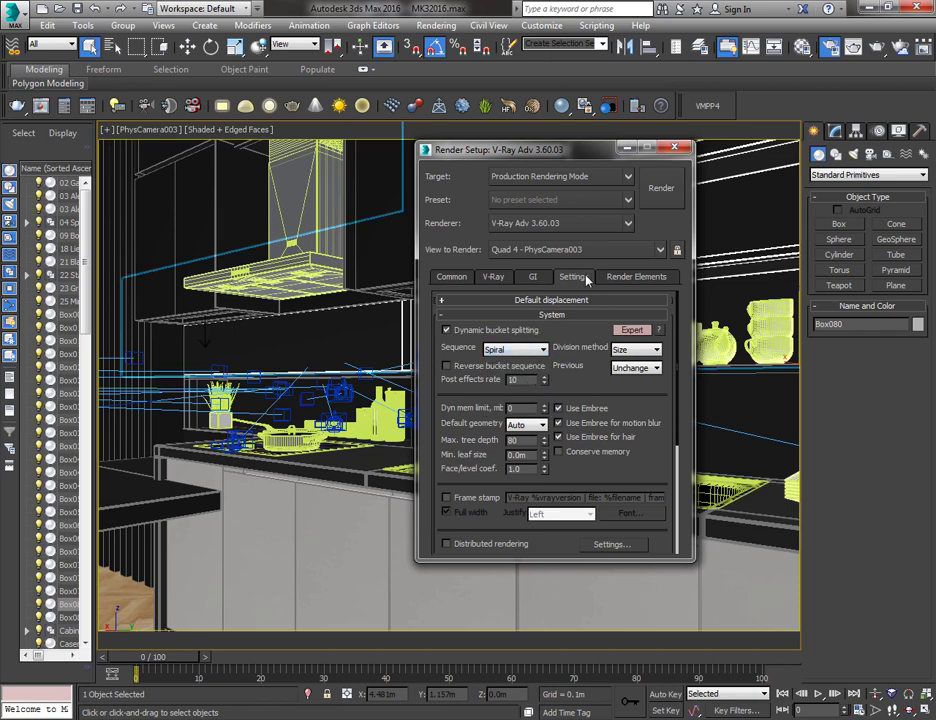
click(584, 316)
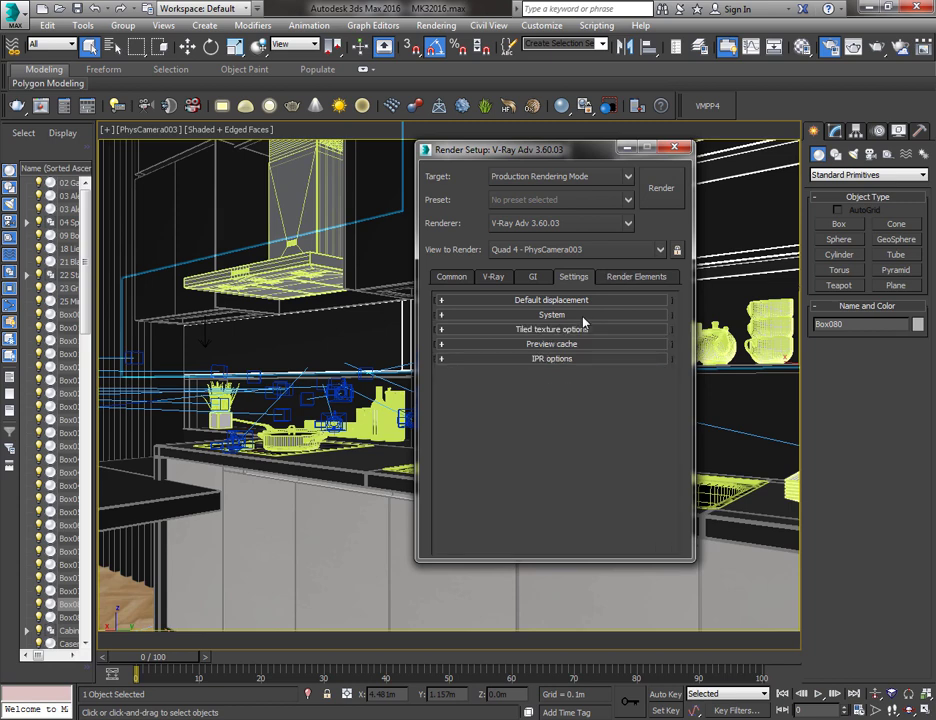
Enlarge the render setup window and delete all existing render elements, from VRayDenoiser through VRayAlpha
click(625, 277)
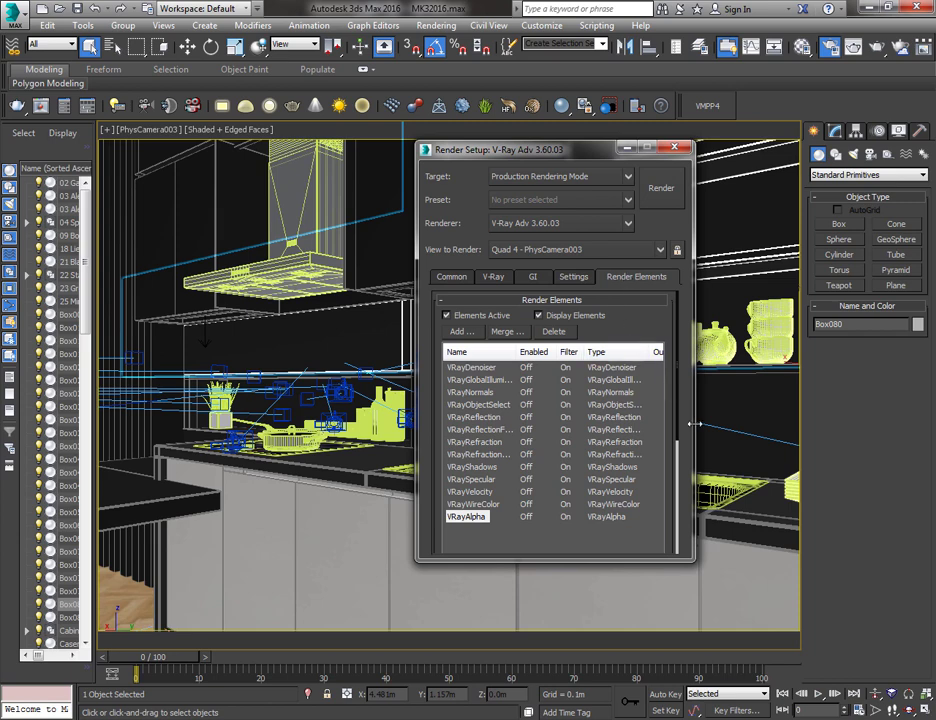
drag(692, 562, 735, 623)
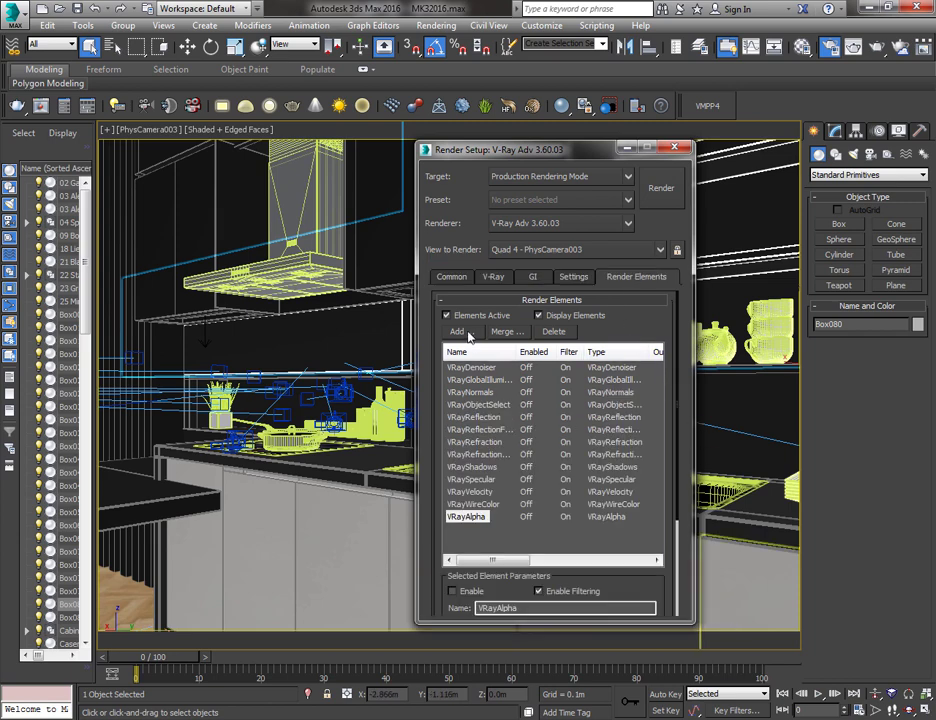
click(492, 370)
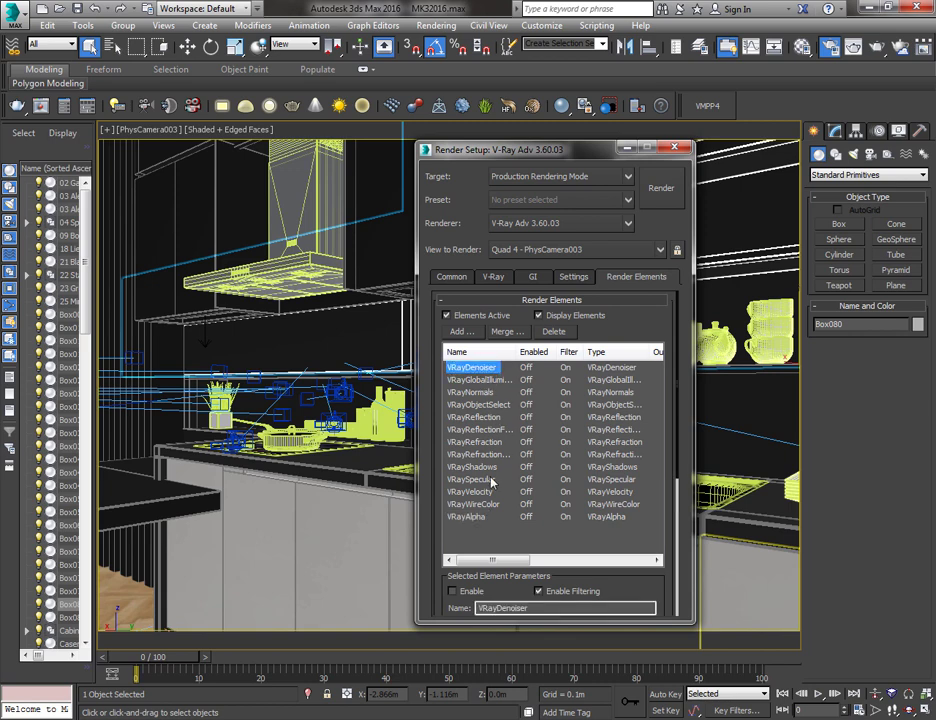
shift+click(483, 519)
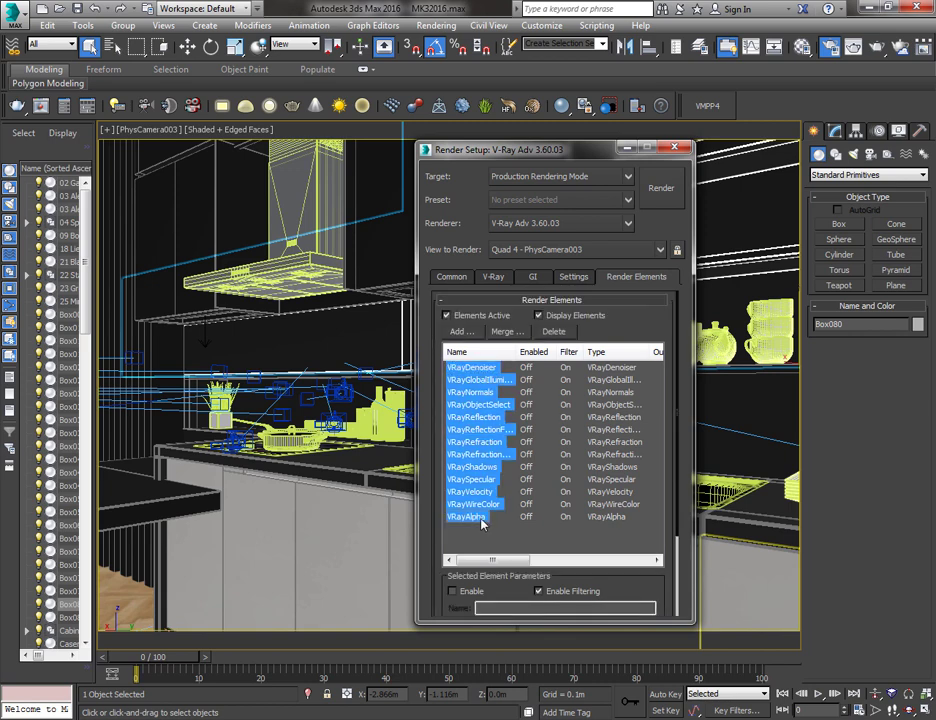
key(Delete)
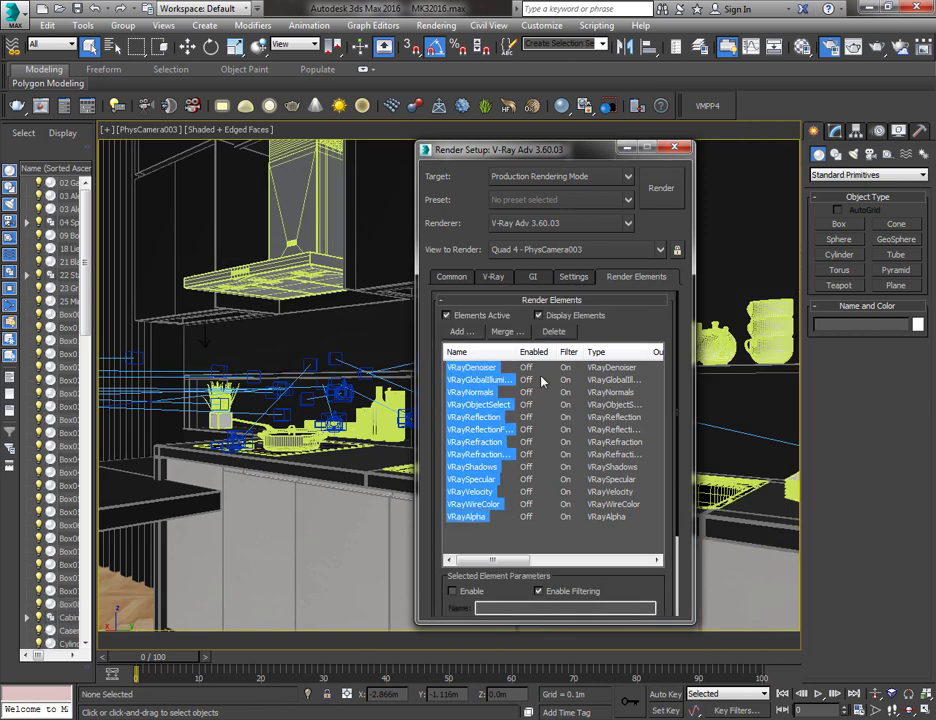
click(554, 331)
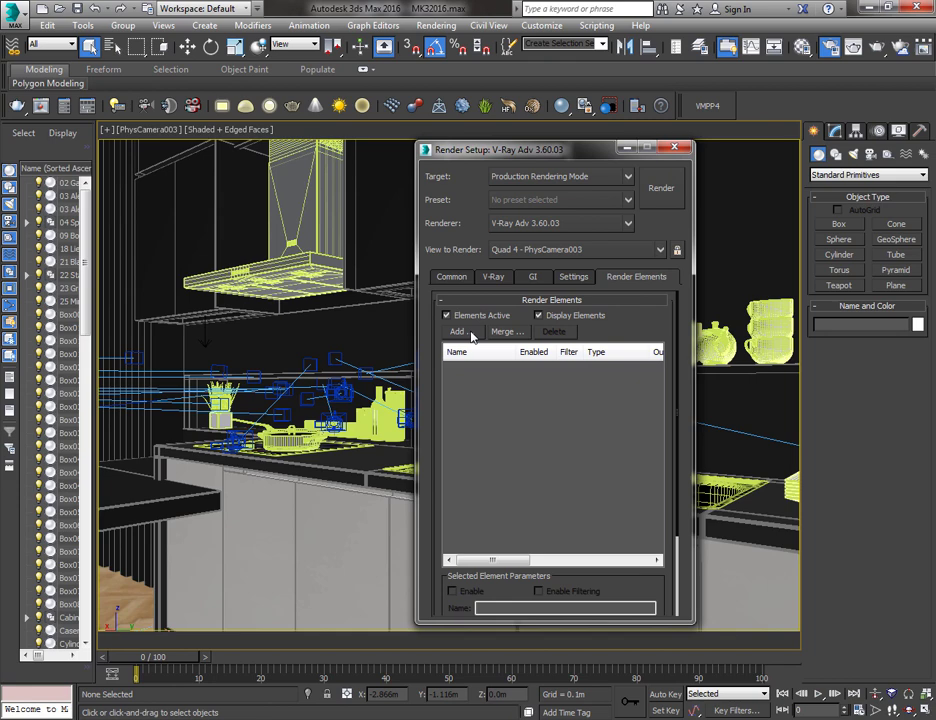
Start adding render elements, selecting VRayAlpha, VRayDenoiser, VRayGlobalIllumination and VRayMtlID
click(471, 332)
drag(531, 248, 672, 204)
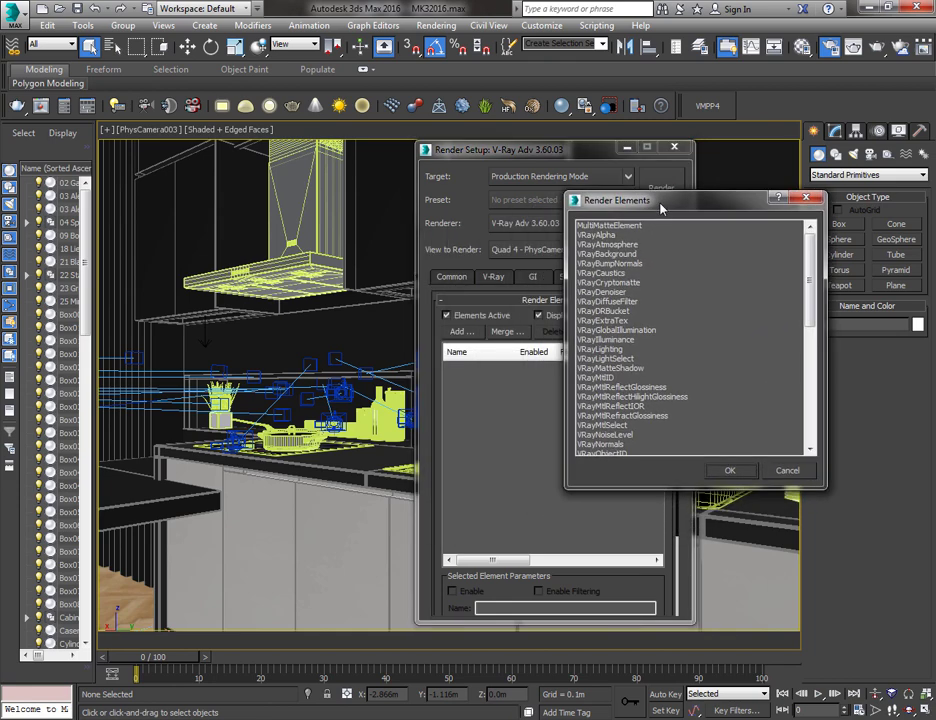
click(605, 235)
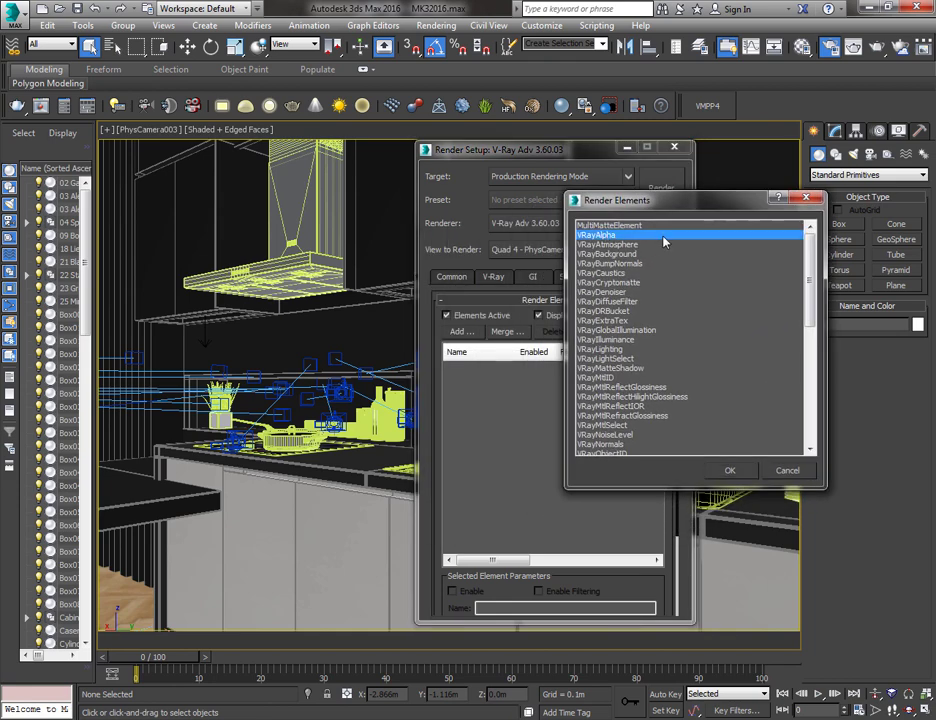
ctrl+click(658, 292)
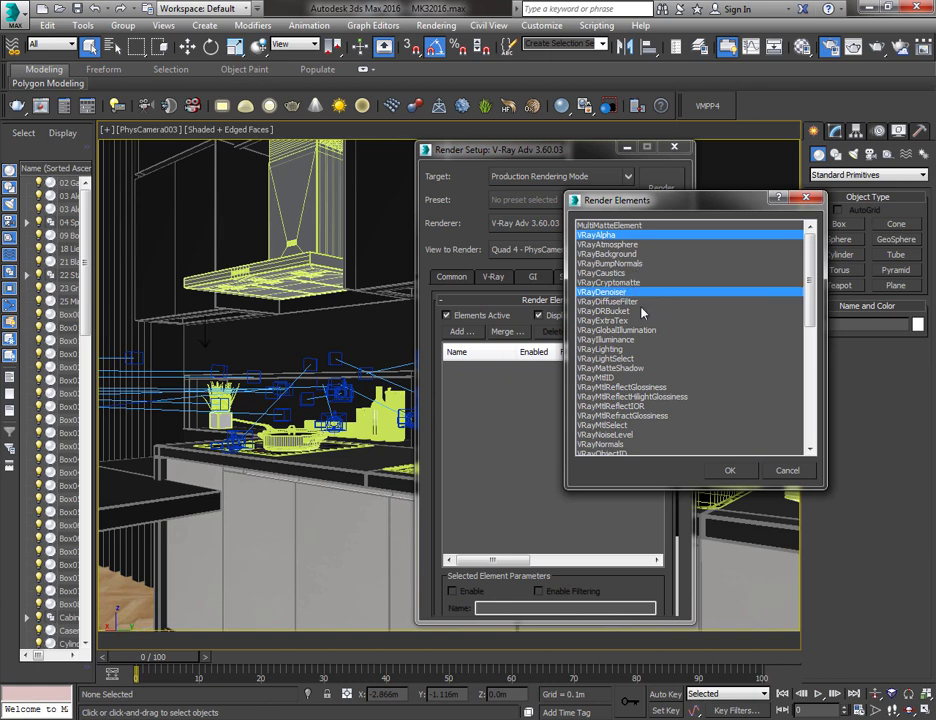
ctrl+click(666, 330)
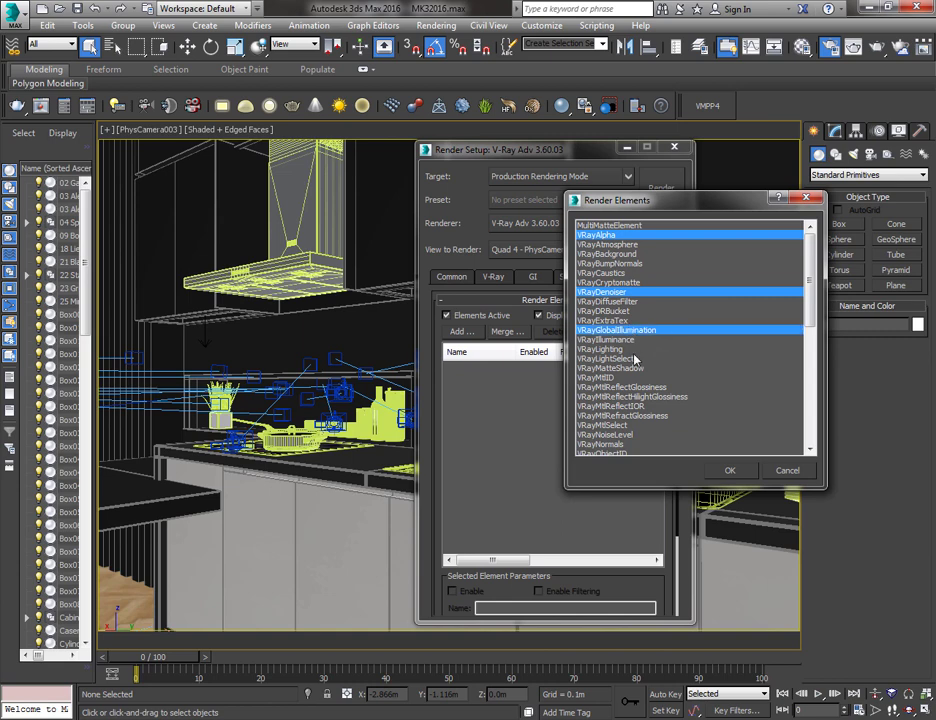
scroll(672, 354, down, 1)
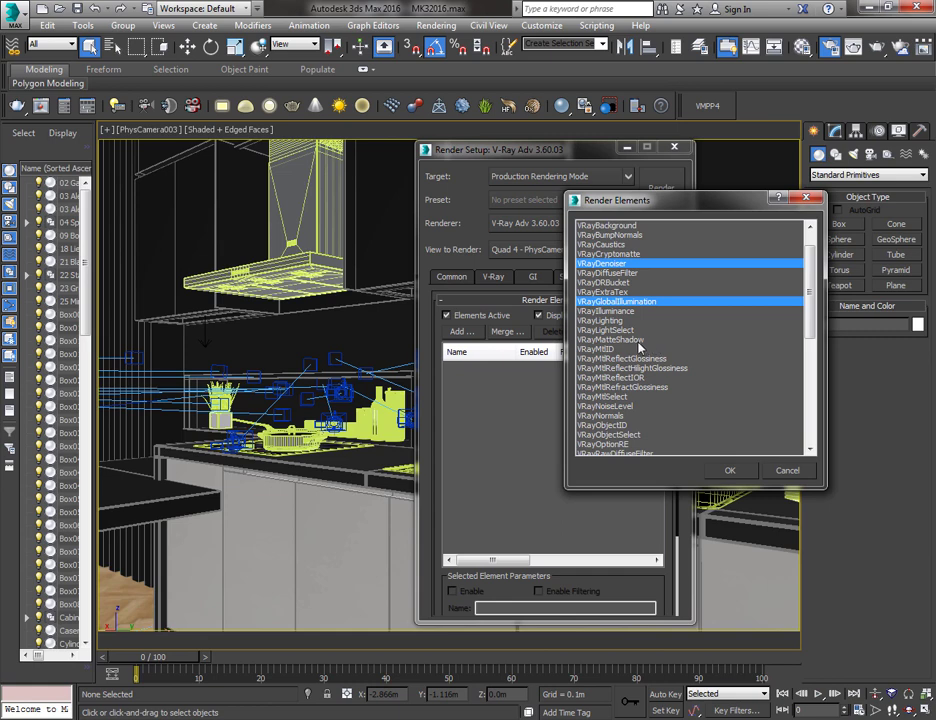
ctrl+click(614, 349)
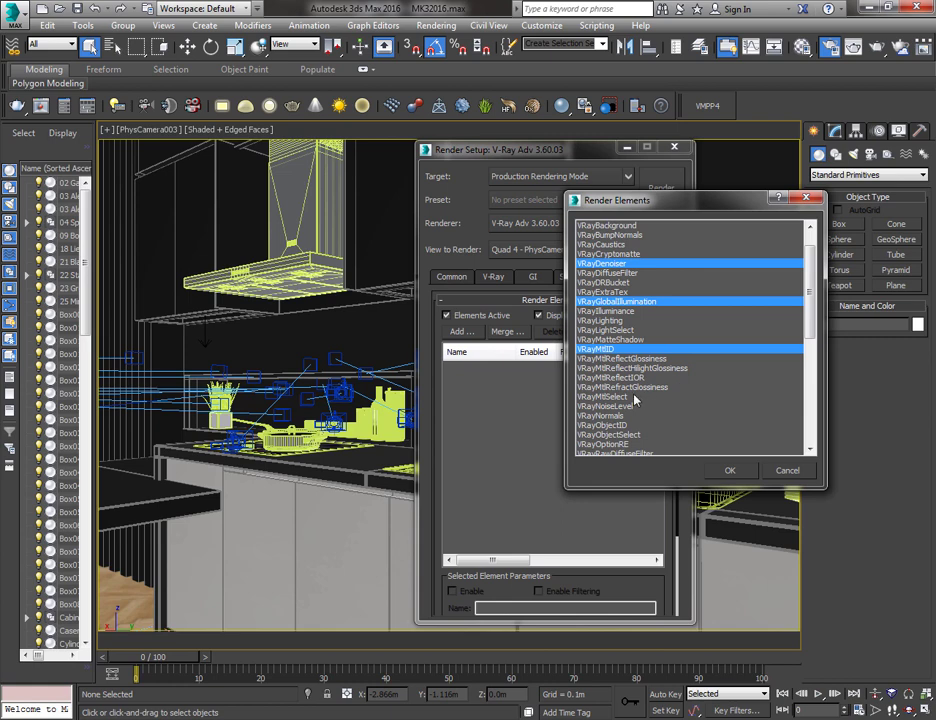
Add VRayMtlSelect, VRayNormals, VRayObjectID and VRayObjectSelect to the render element selection
scroll(645, 404, down, 1)
ctrl+click(699, 385)
scroll(699, 387, down, 5)
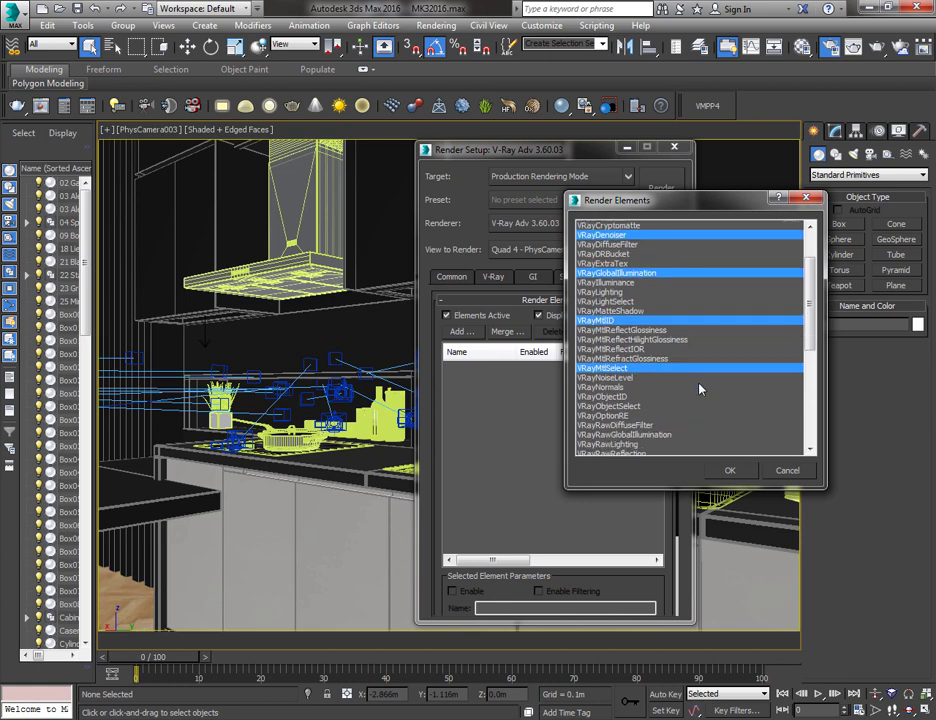
ctrl+click(664, 359)
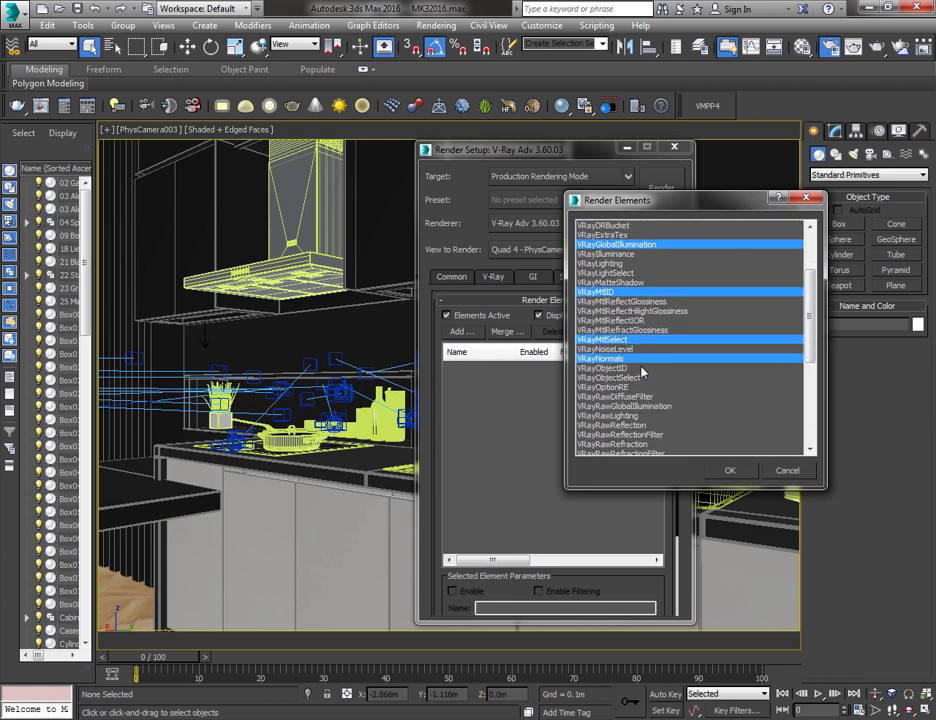
ctrl+click(654, 369)
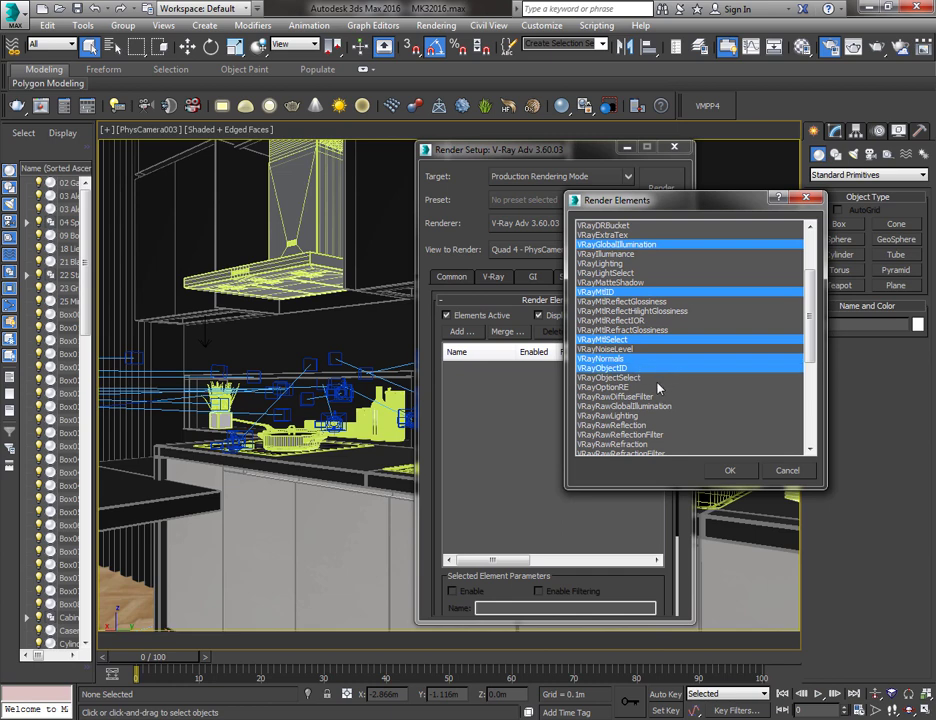
ctrl+click(655, 379)
Extend the render element selection with VRayReflection, VRayReflectionFilter, VRayRefraction and VRayRefractionFilter
scroll(668, 382, down, 2)
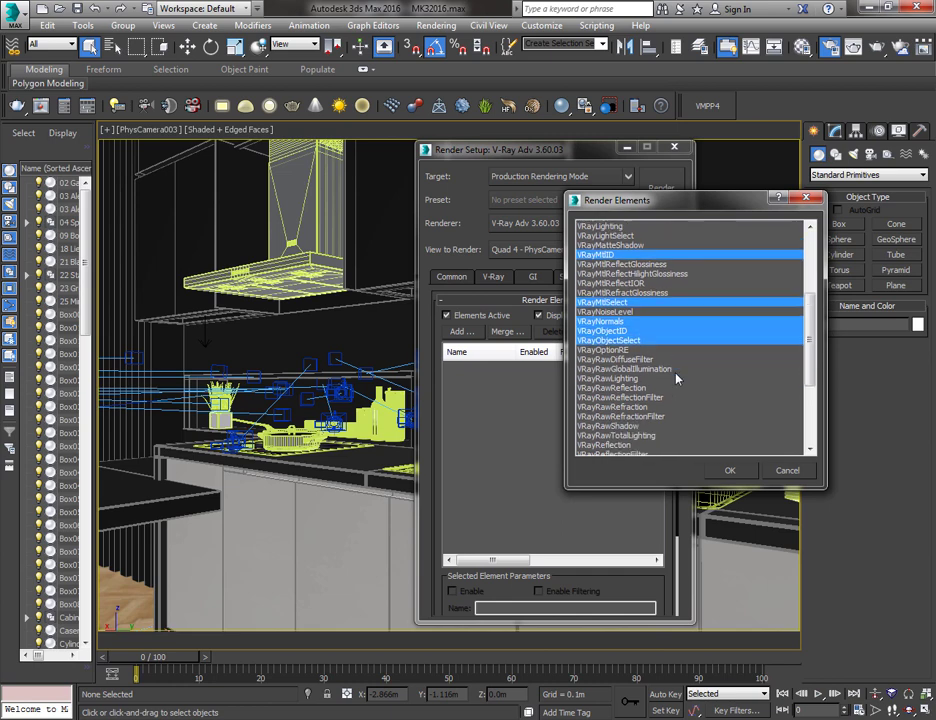
scroll(672, 376, down, 3)
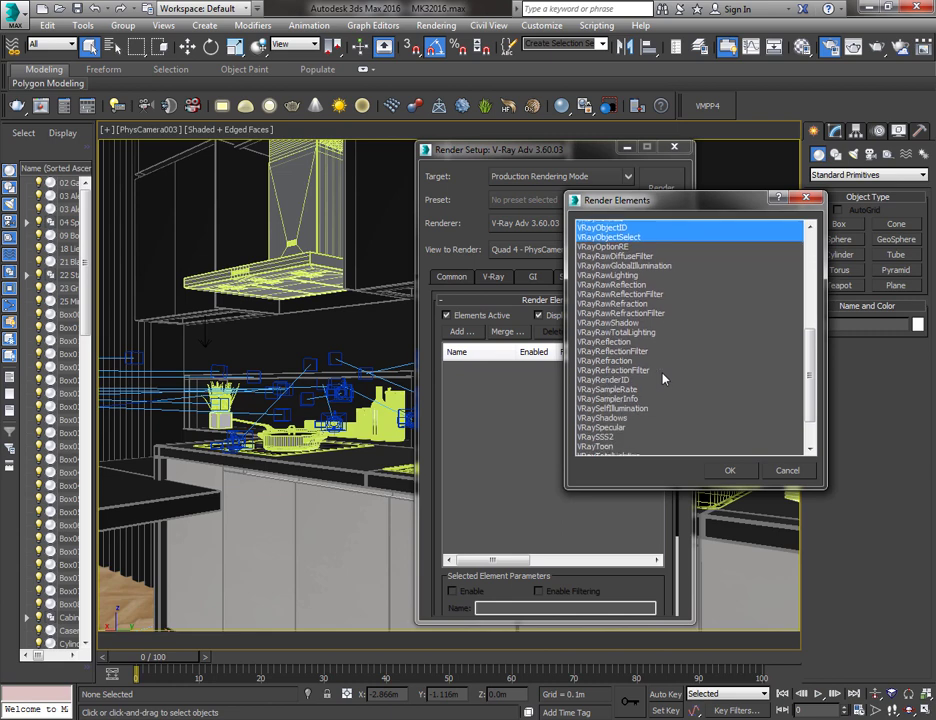
ctrl+click(628, 340)
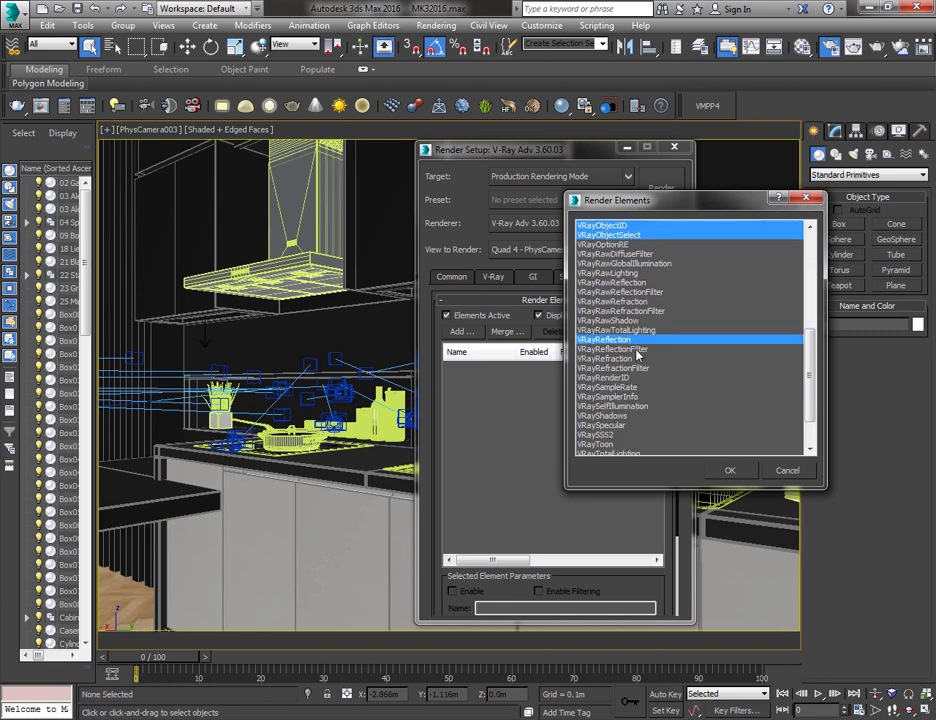
ctrl+click(627, 349)
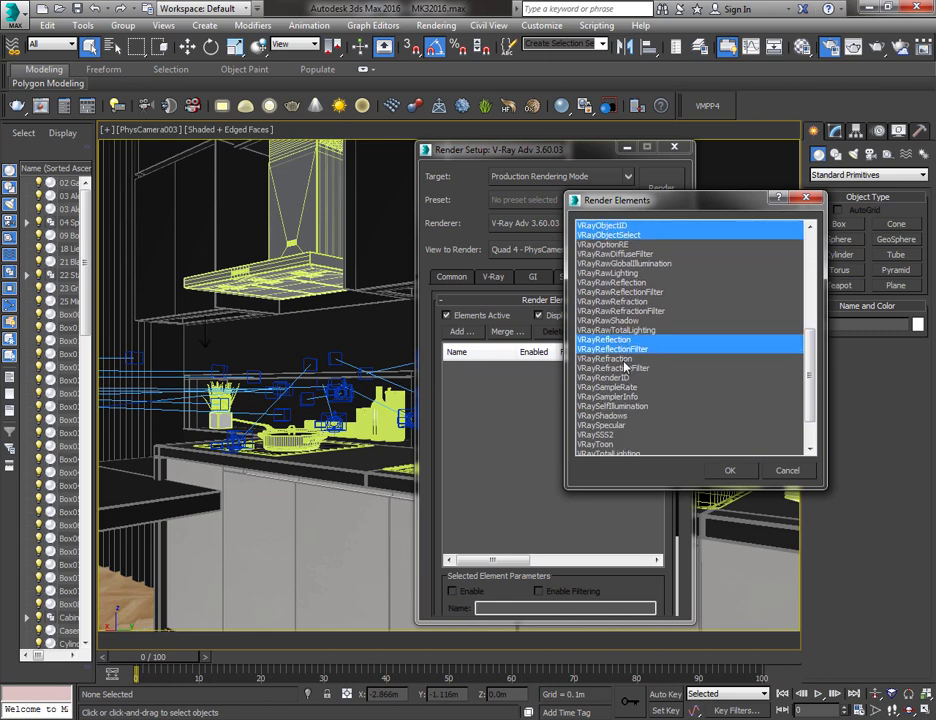
ctrl+click(624, 360)
ctrl+click(651, 368)
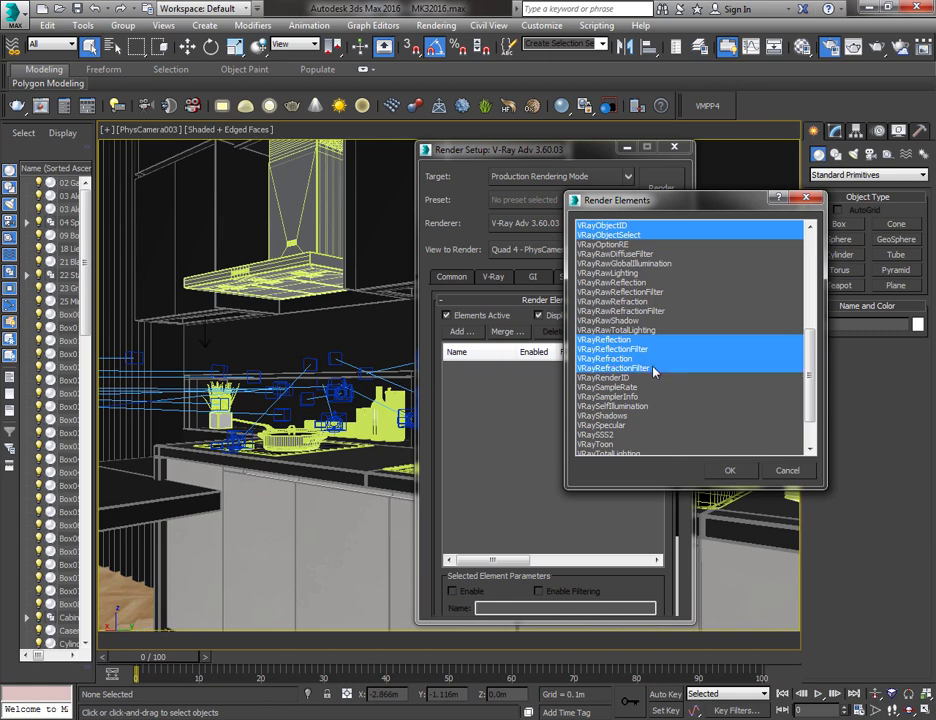
Add VRaySelfIllumination, VRayShadows and VRaySpecular to the render element selection
scroll(674, 375, down, 1)
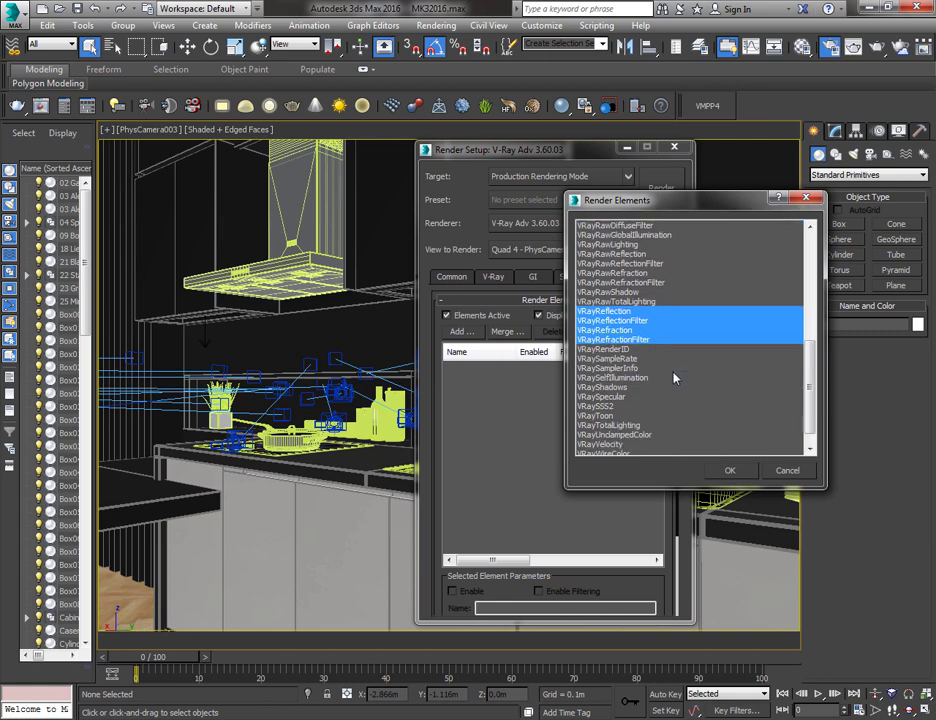
ctrl+click(655, 378)
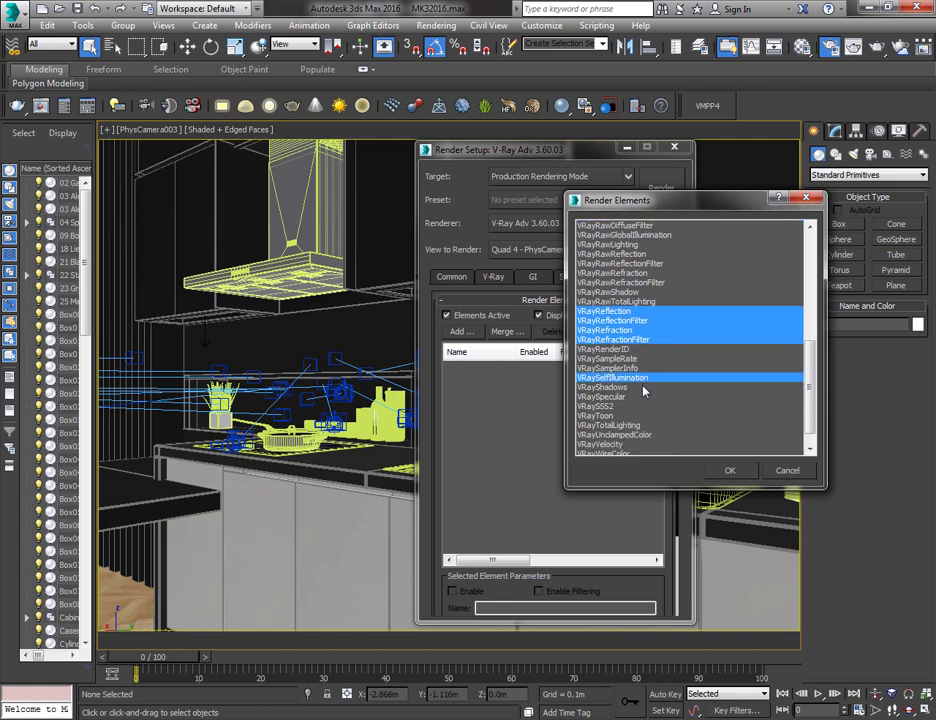
ctrl+click(645, 388)
ctrl+click(639, 397)
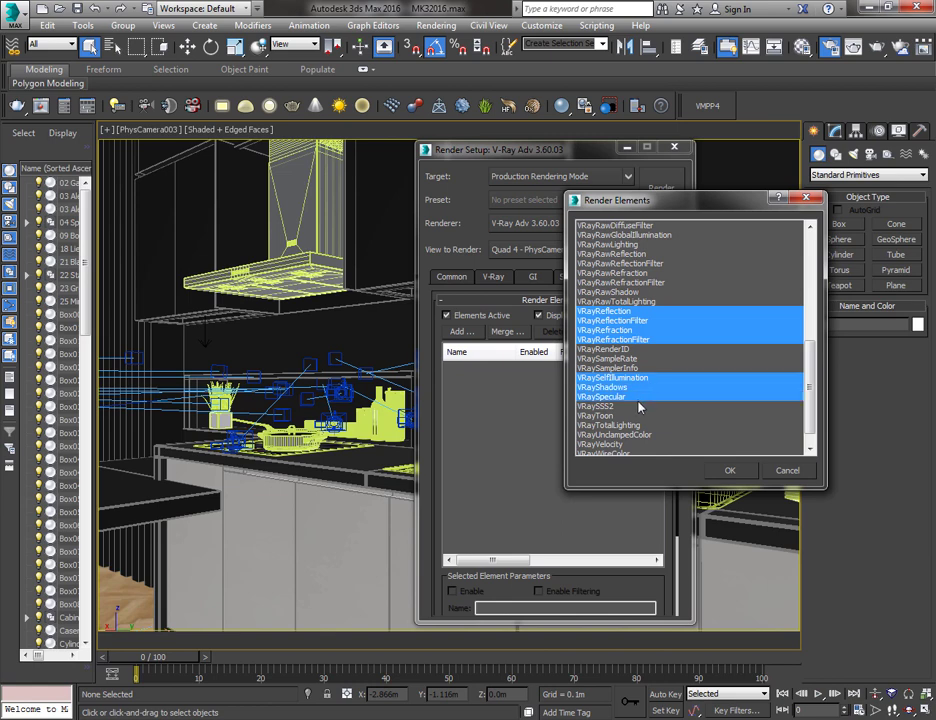
Include VRayTotalLighting, VRayVelocity and VRayWireColor but not VRayZDepth, and add all selected elements to the render element list
scroll(643, 405, down, 1)
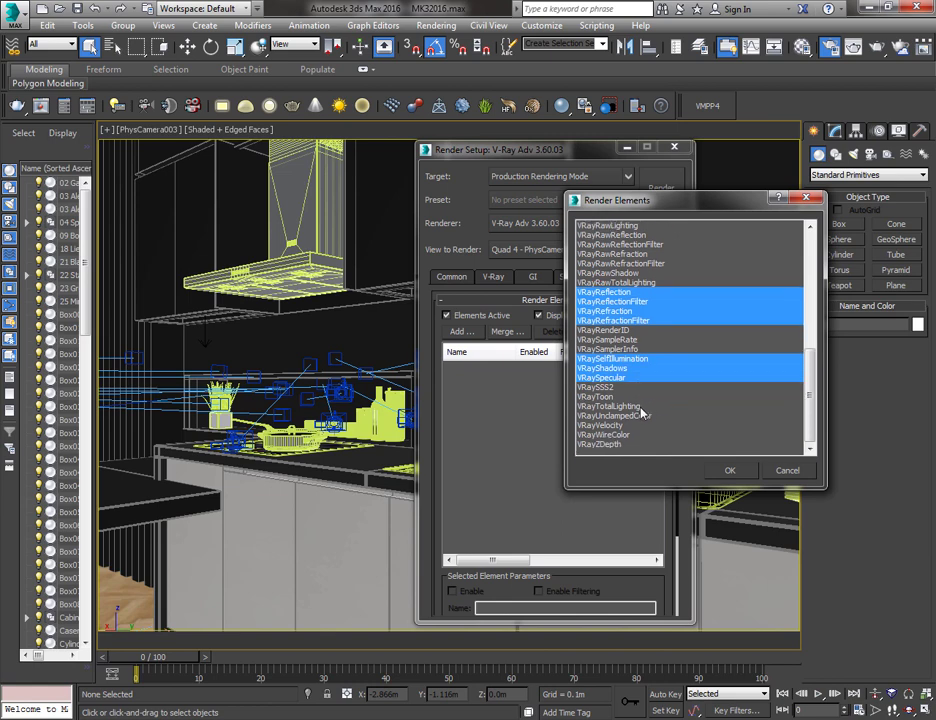
ctrl+click(642, 407)
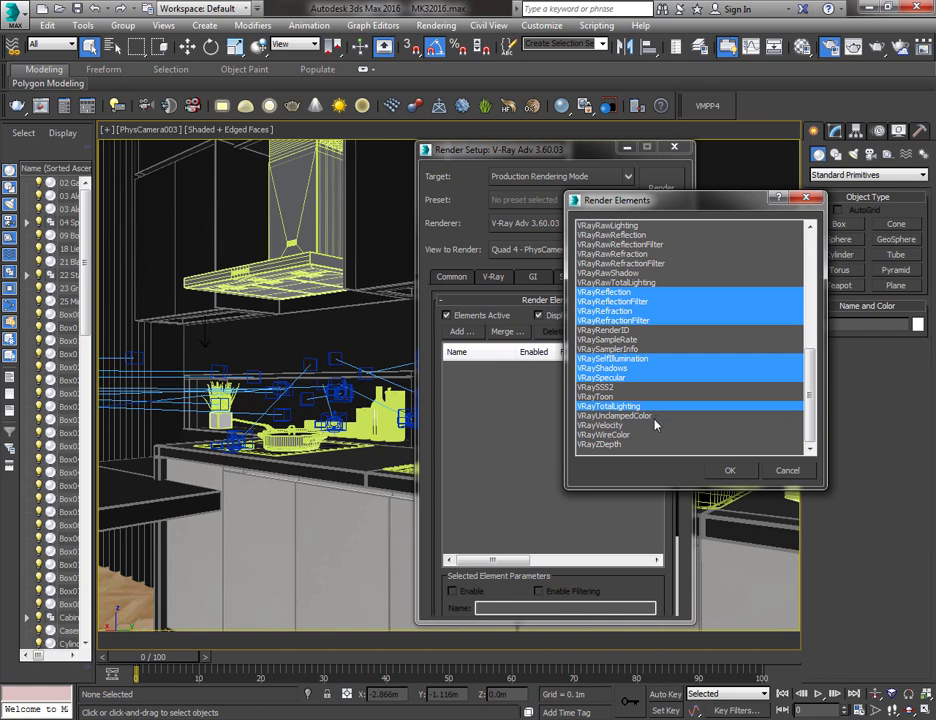
ctrl+click(641, 425)
ctrl+click(638, 434)
ctrl+click(637, 445)
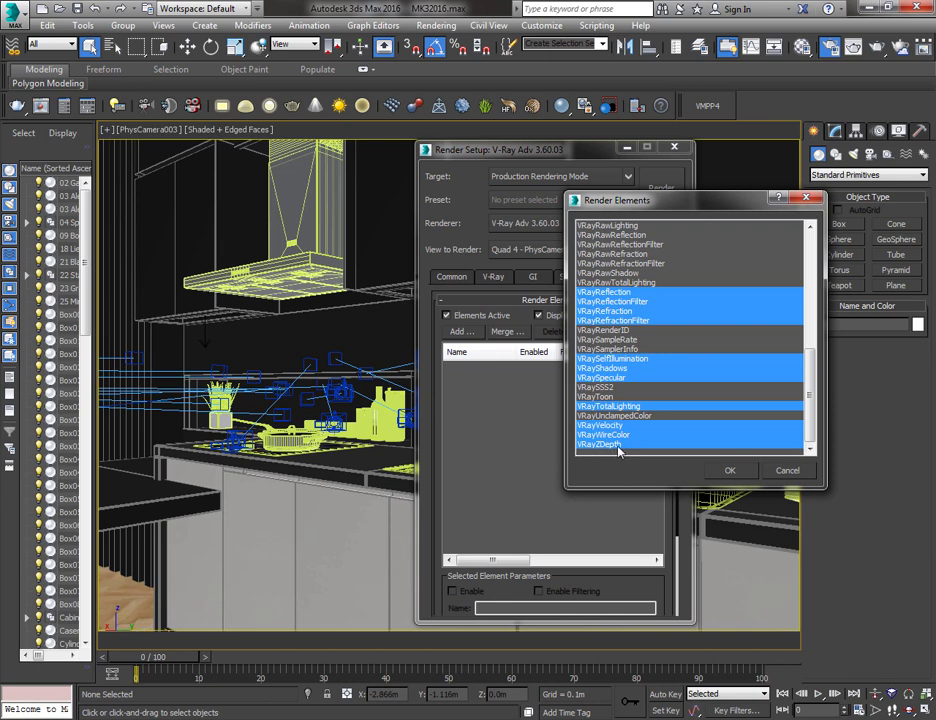
ctrl+click(625, 446)
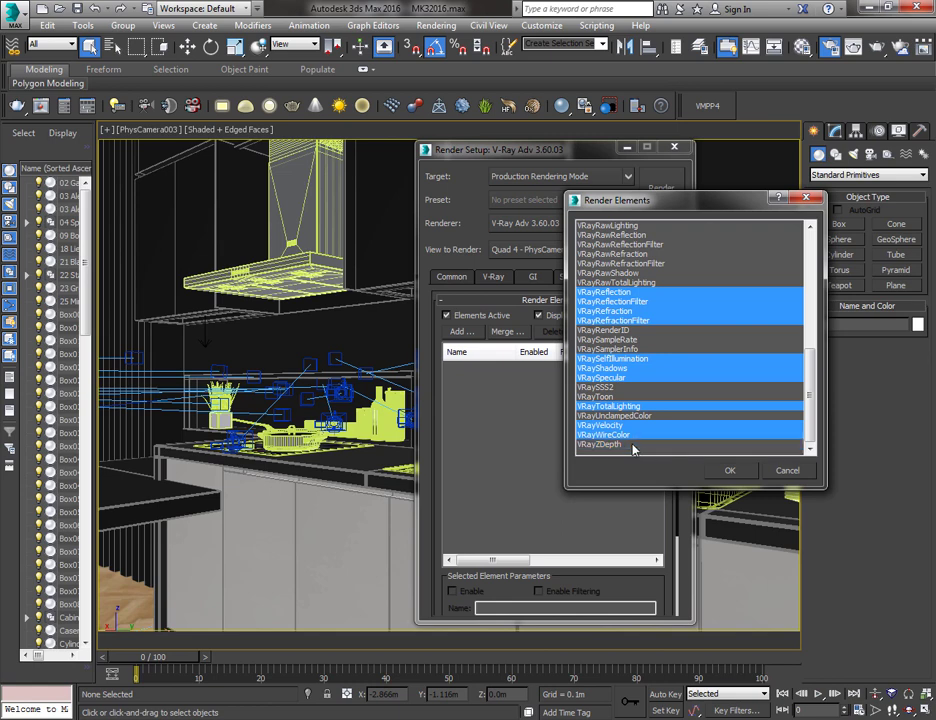
click(727, 470)
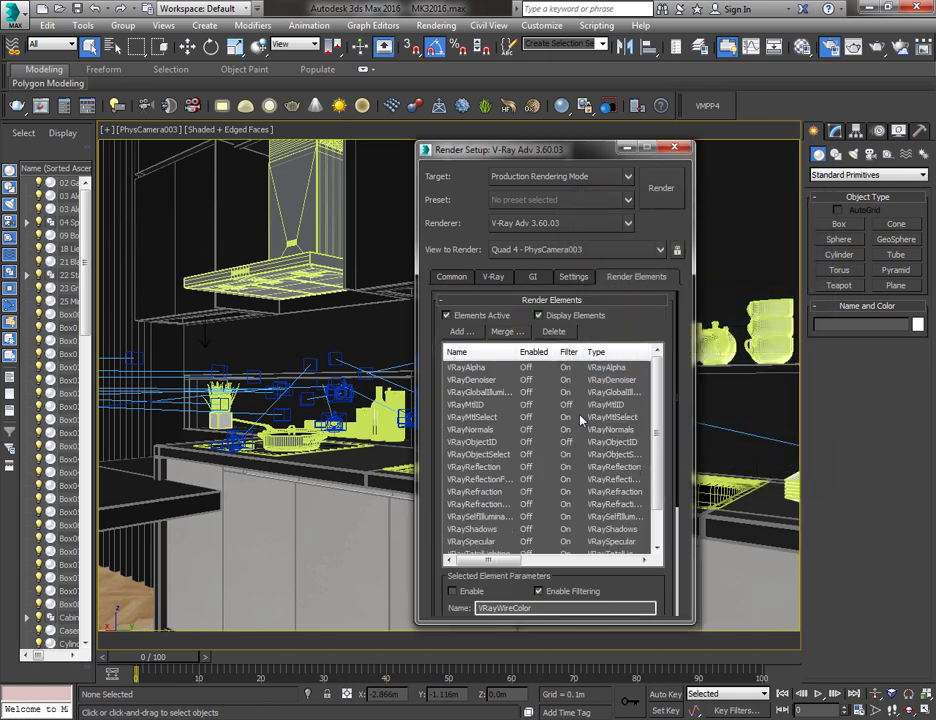
scroll(660, 410, down, 4)
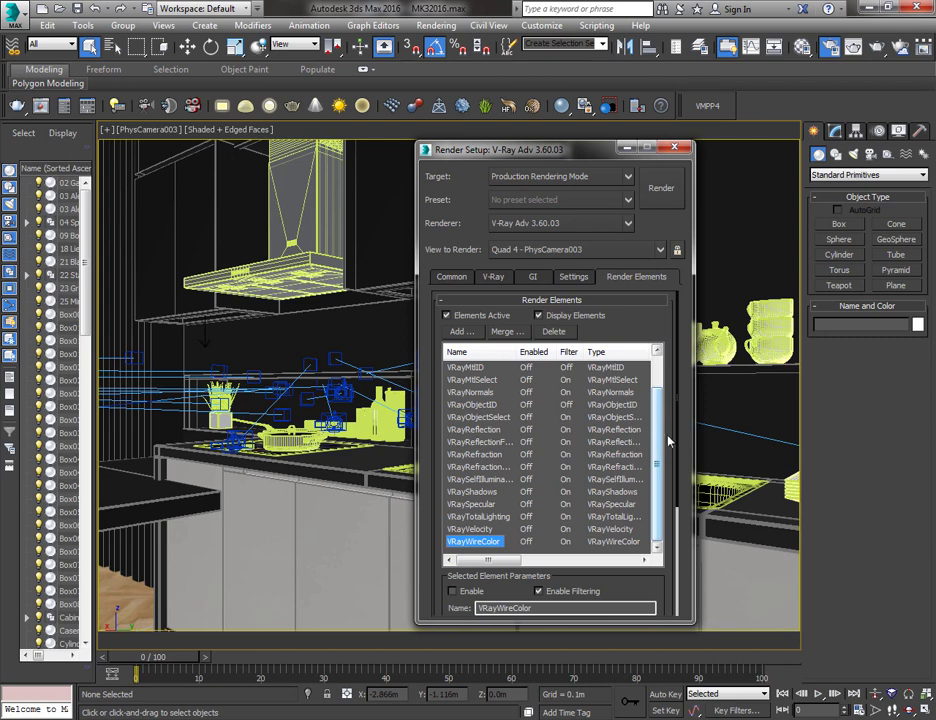
scroll(671, 485, down, 2)
scroll(667, 480, down, 5)
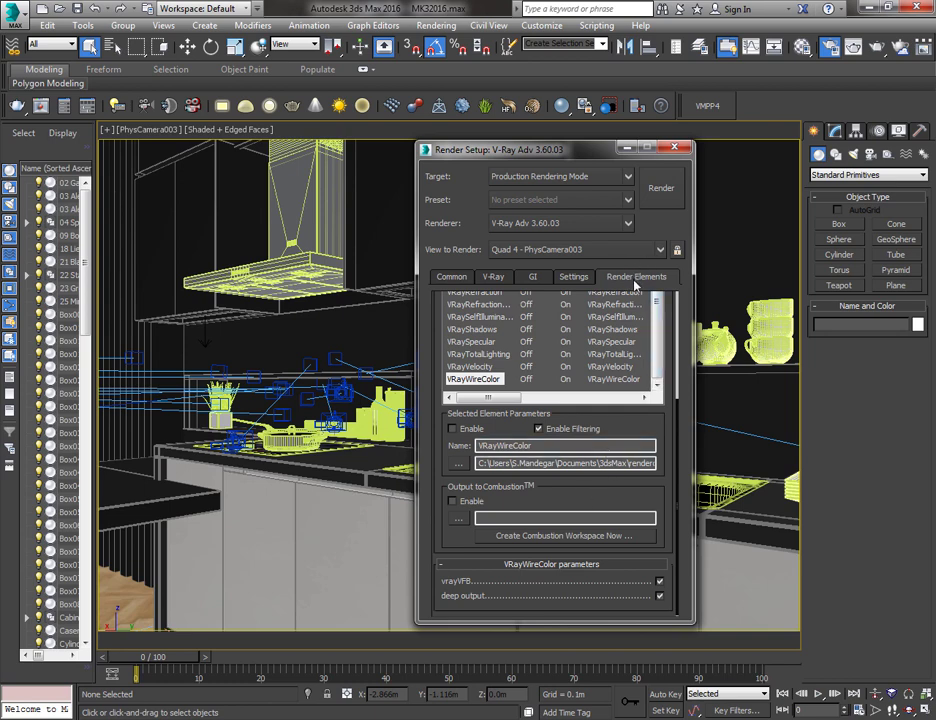
Check the output size in the common render parameters and open the Print Size Assistant
click(452, 277)
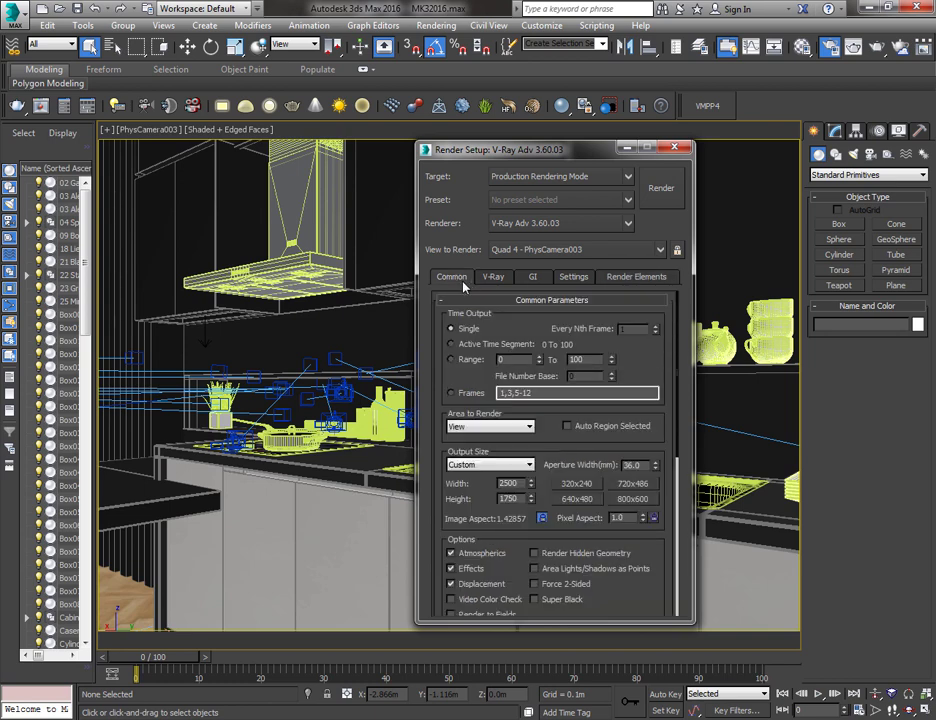
drag(536, 150, 673, 144)
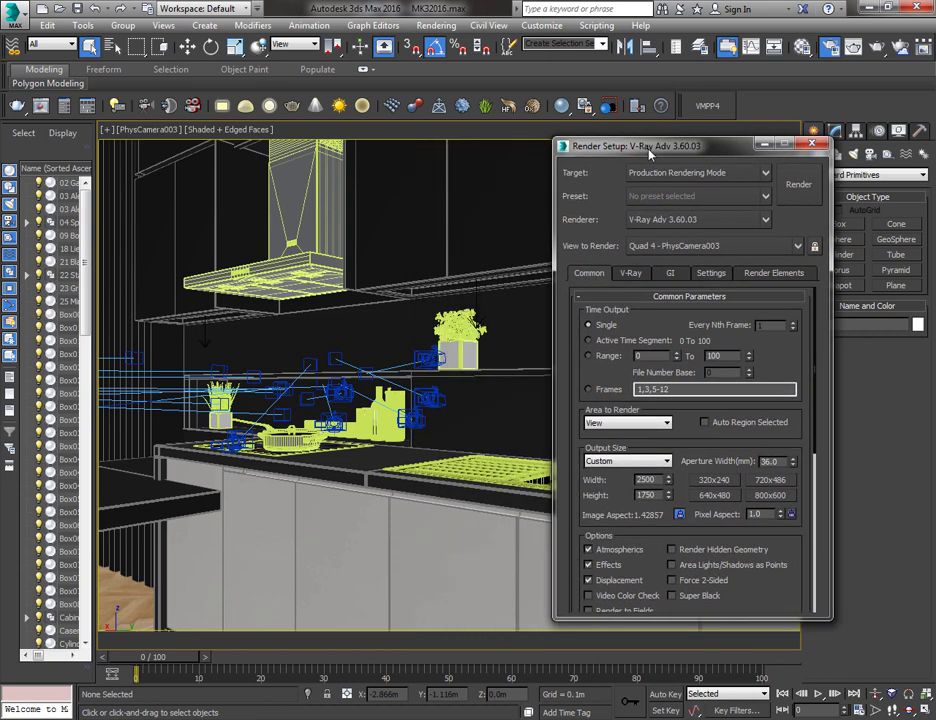
drag(656, 480, 602, 481)
click(602, 485)
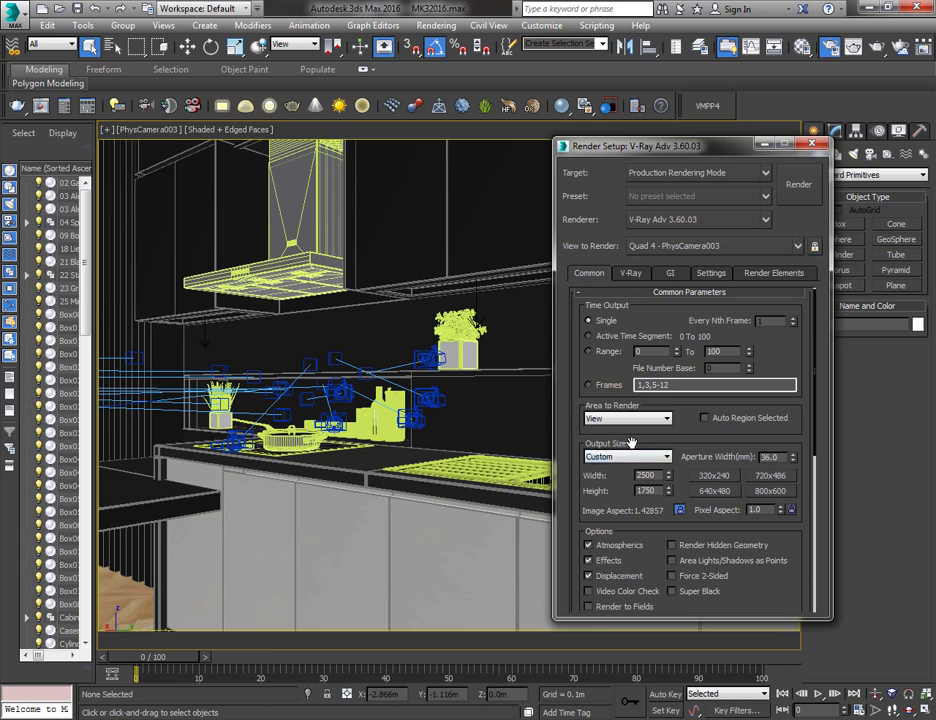
click(437, 27)
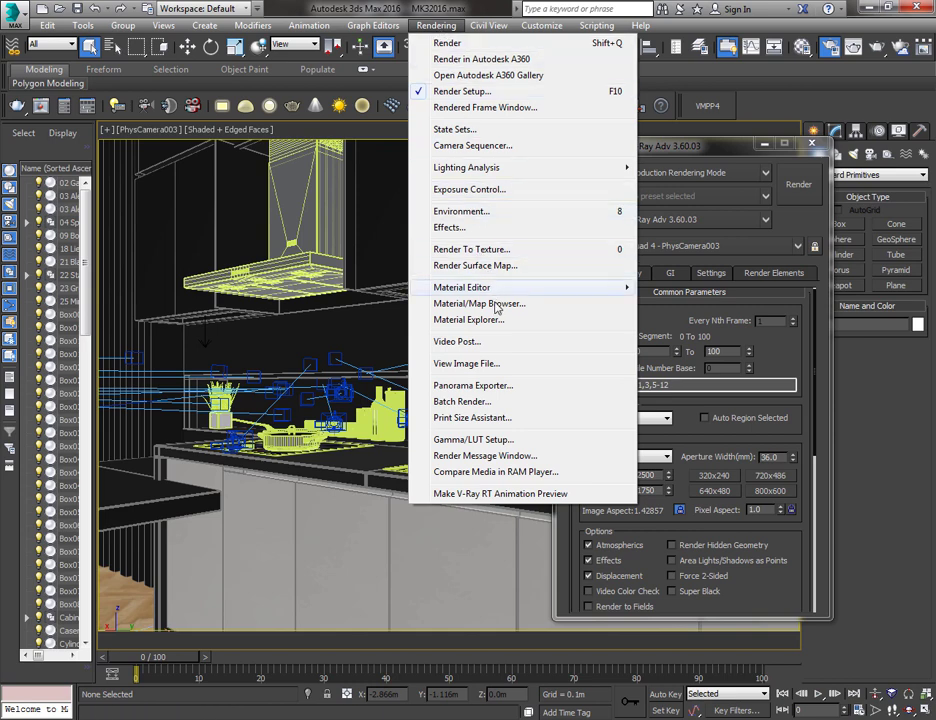
click(462, 418)
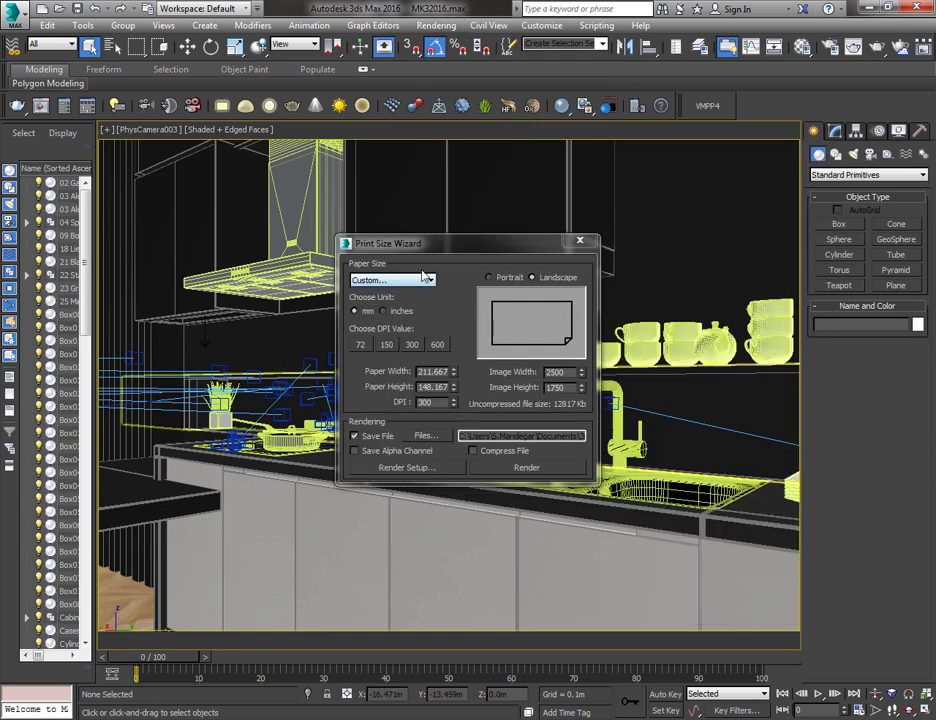
drag(424, 247, 486, 183)
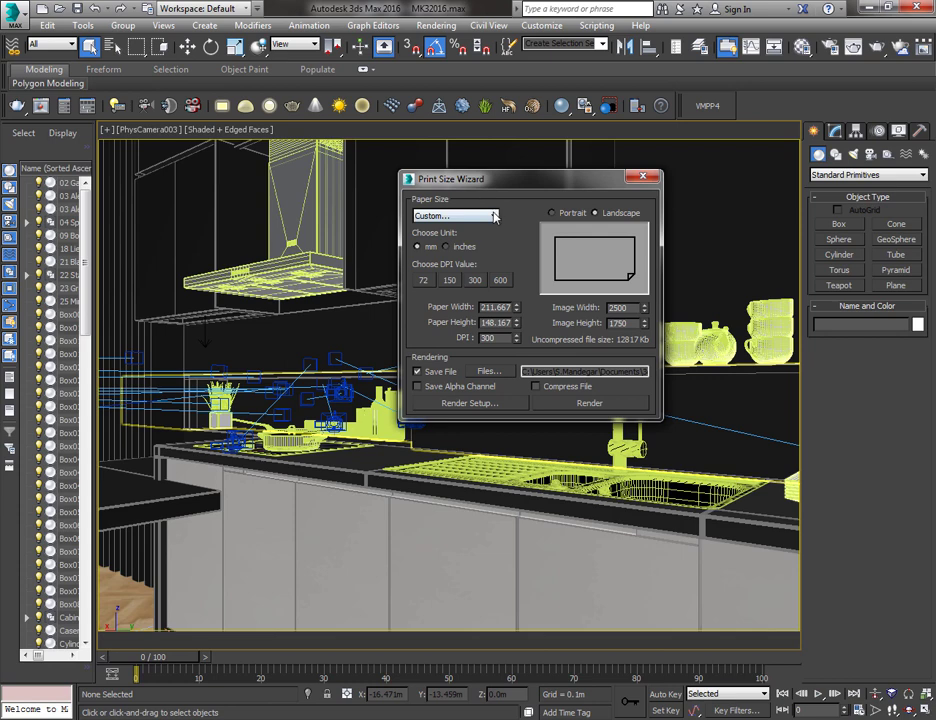
Set the print paper size to A4 - 297x210mm
click(493, 216)
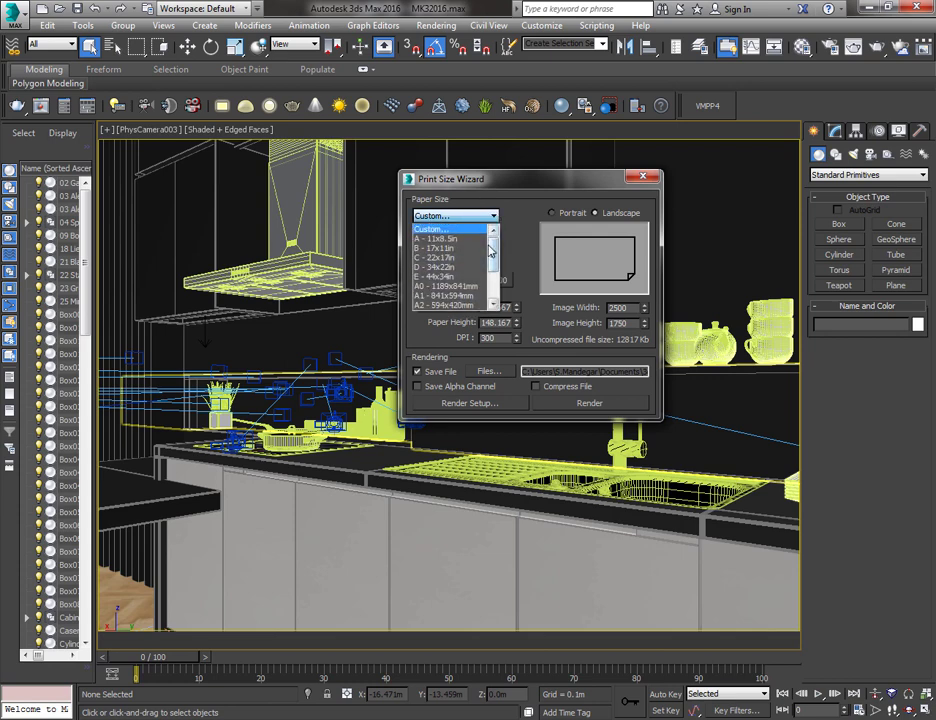
scroll(486, 268, down, 1)
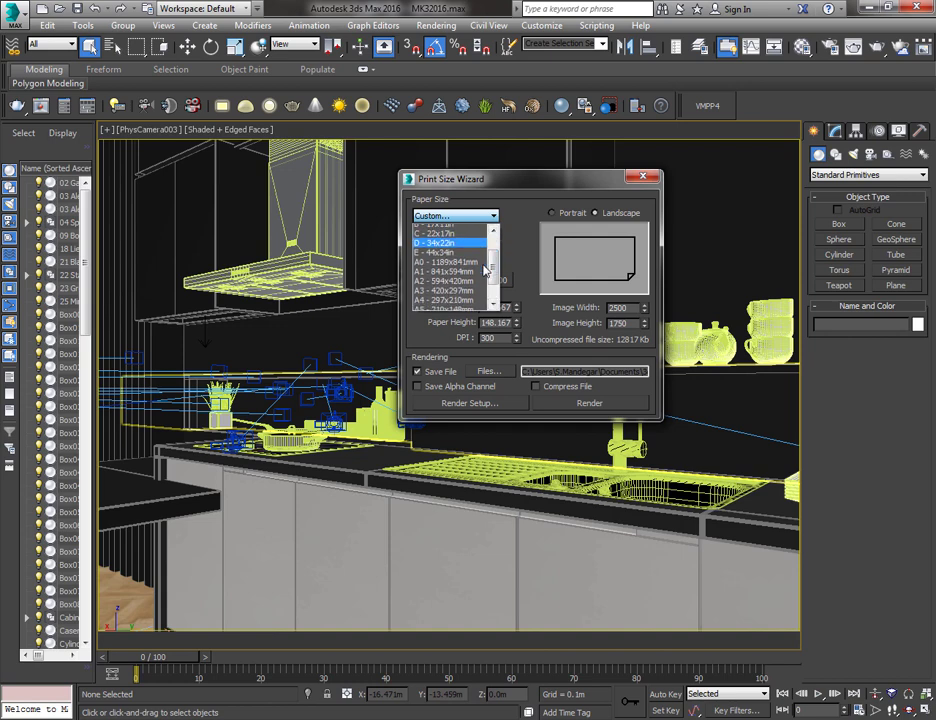
scroll(486, 268, down, 1)
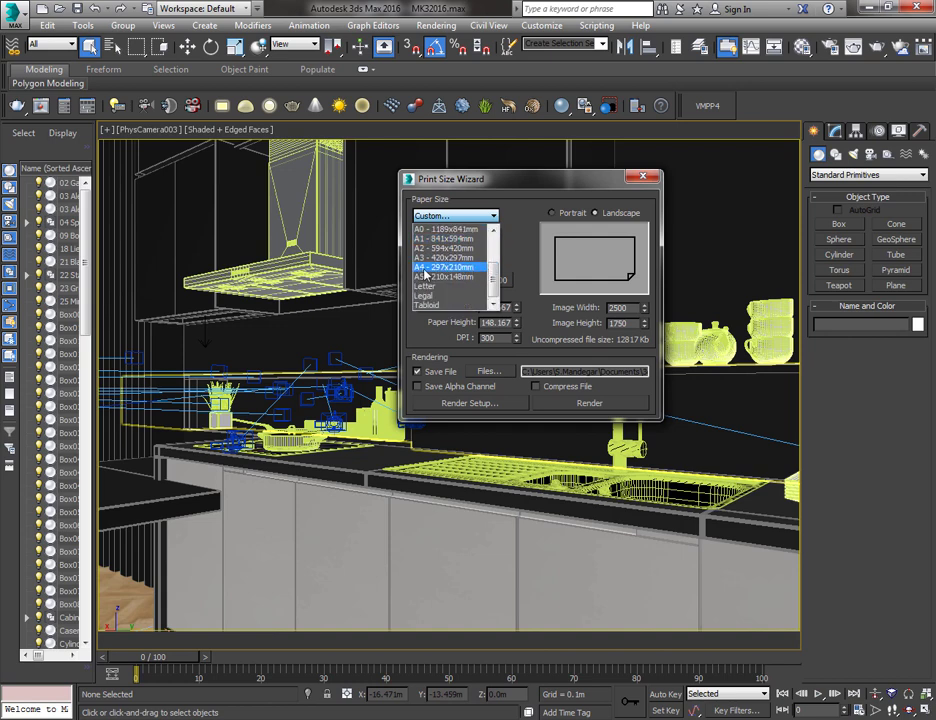
click(462, 268)
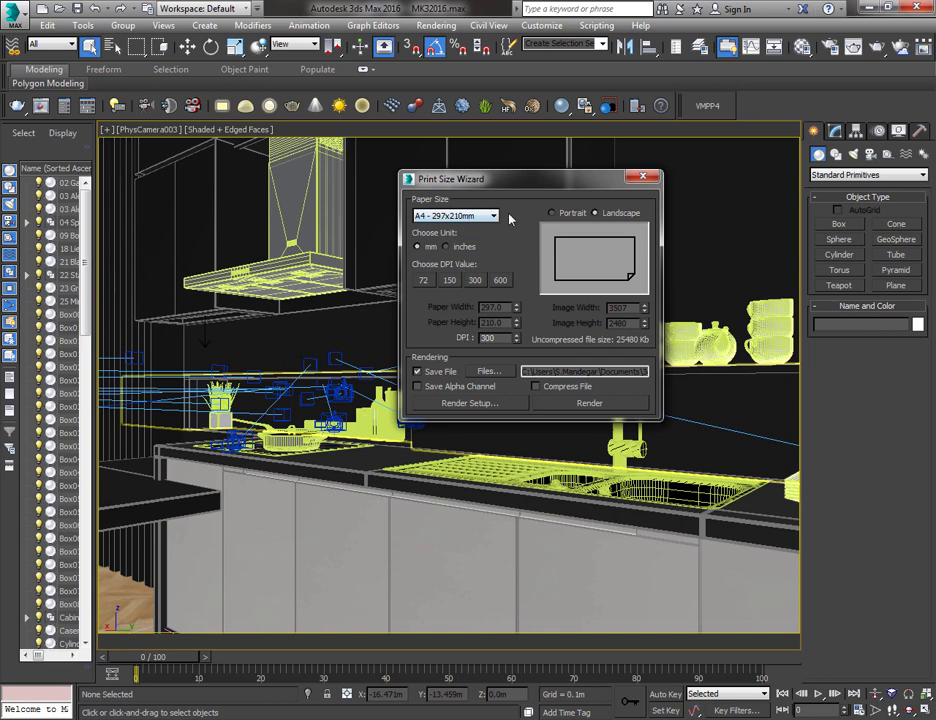
Preview the portrait page orientation and return the page to landscape
click(557, 213)
click(612, 217)
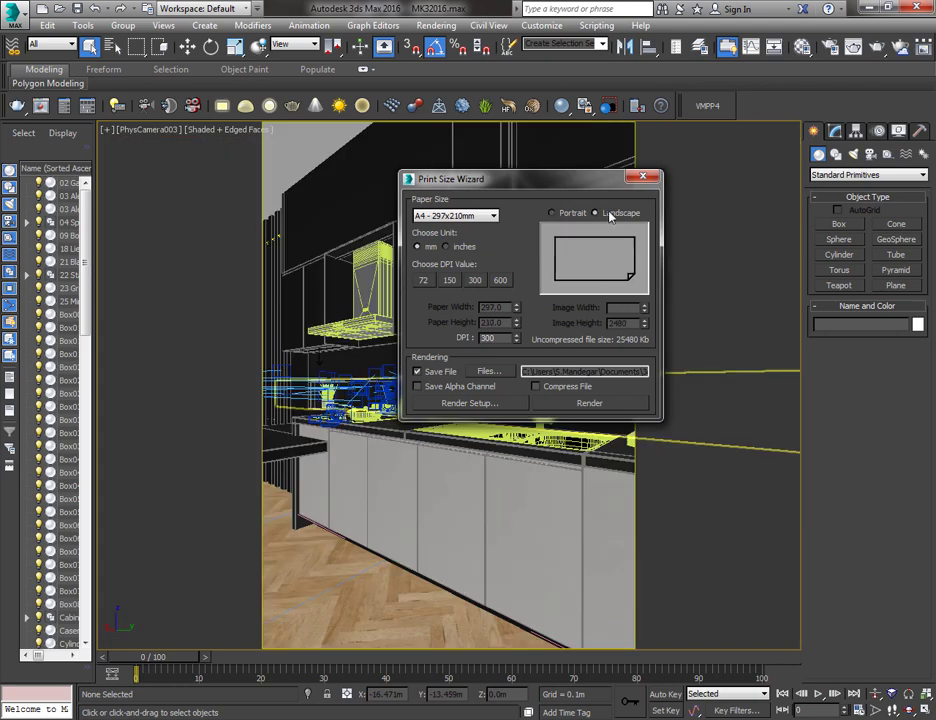
drag(592, 185, 812, 188)
click(779, 221)
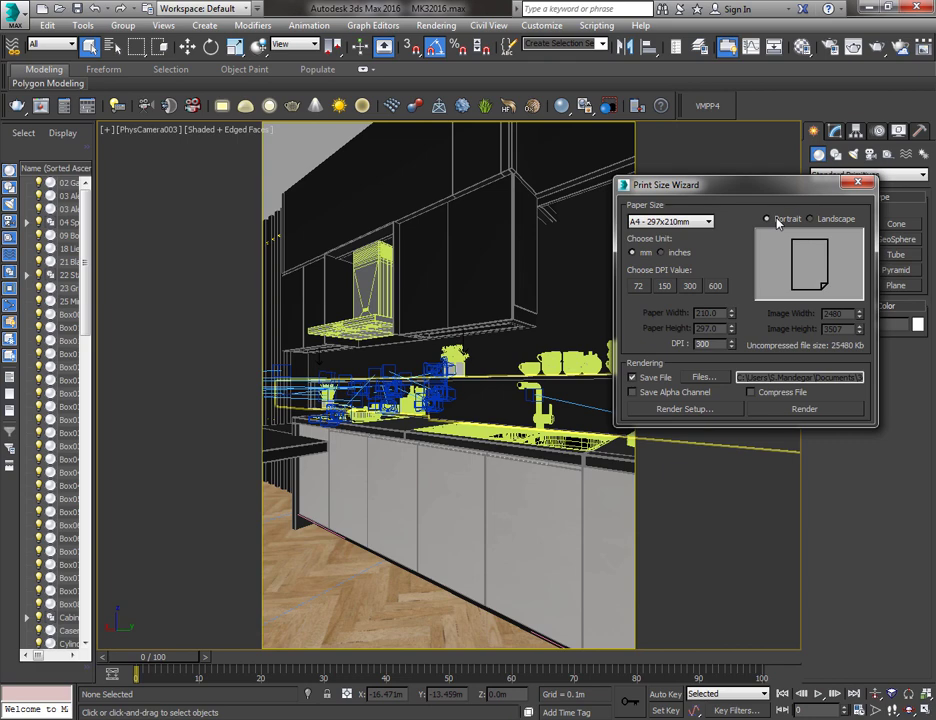
click(810, 219)
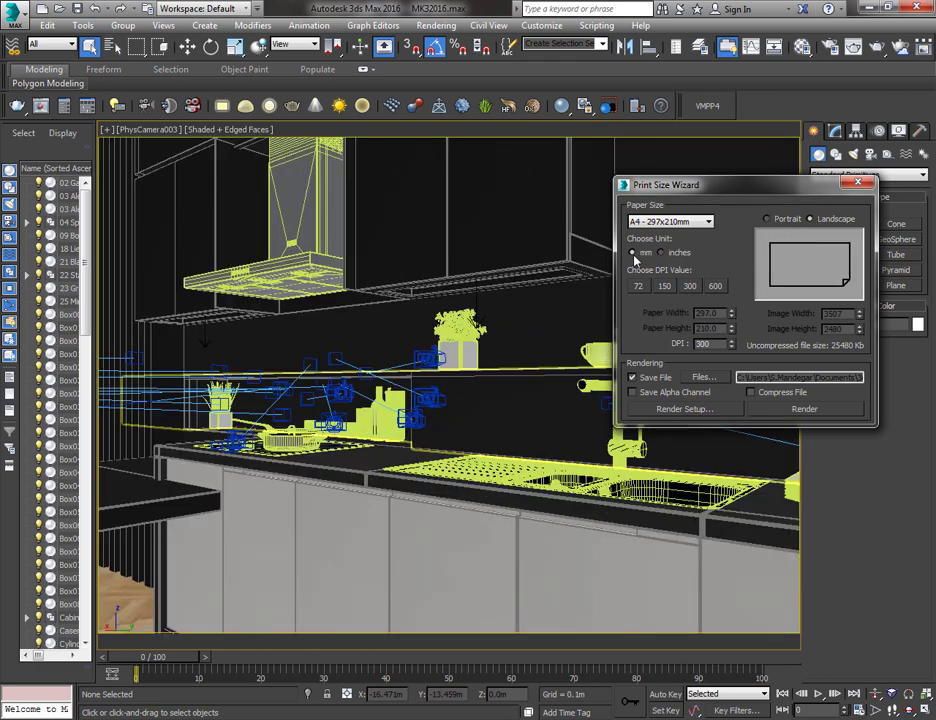
Keep millimetres as the print unit, compare the 150 and 72 DPI presets, and set the resolution to 300 DPI
click(633, 253)
click(661, 286)
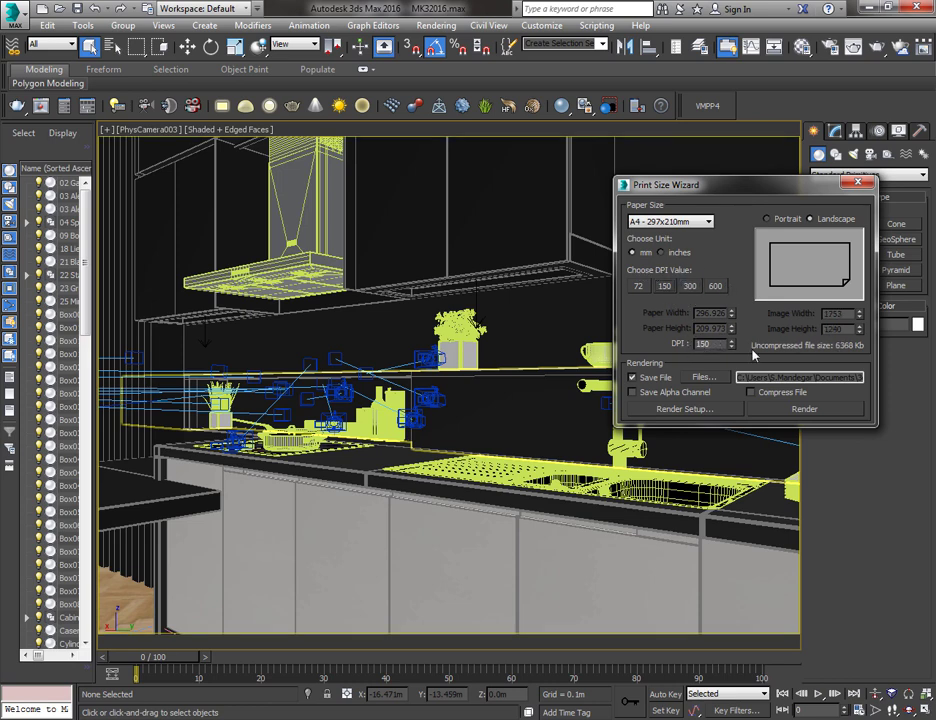
click(690, 287)
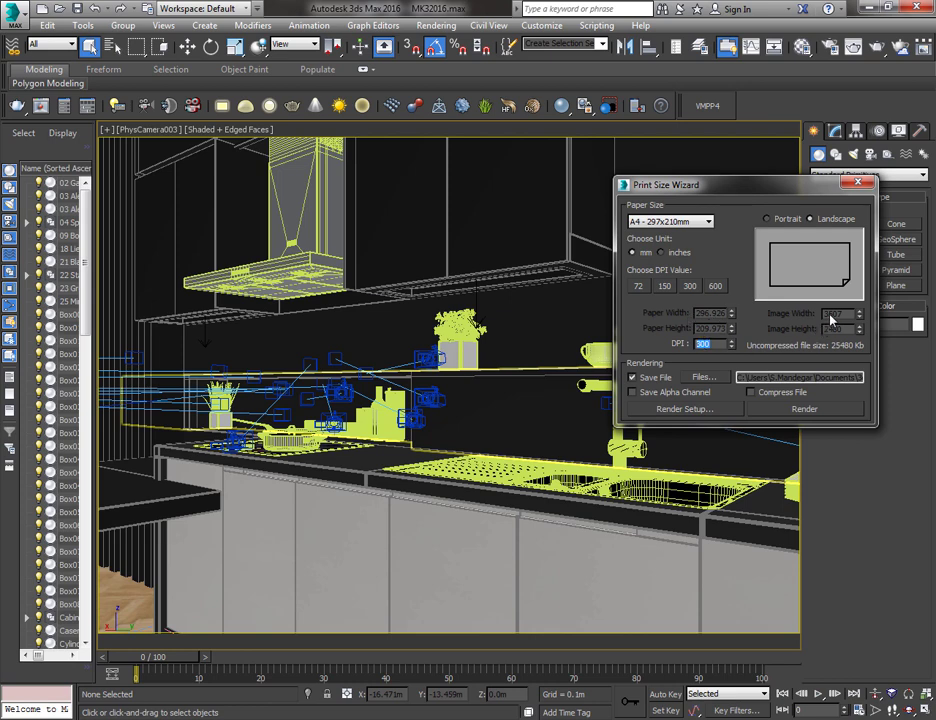
click(665, 287)
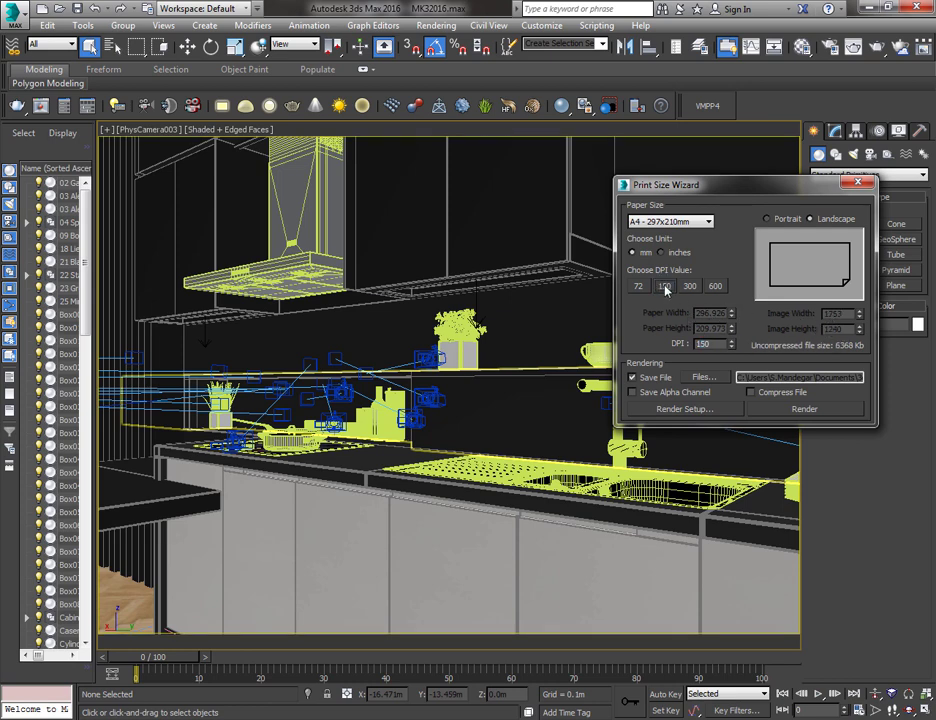
click(640, 287)
click(690, 286)
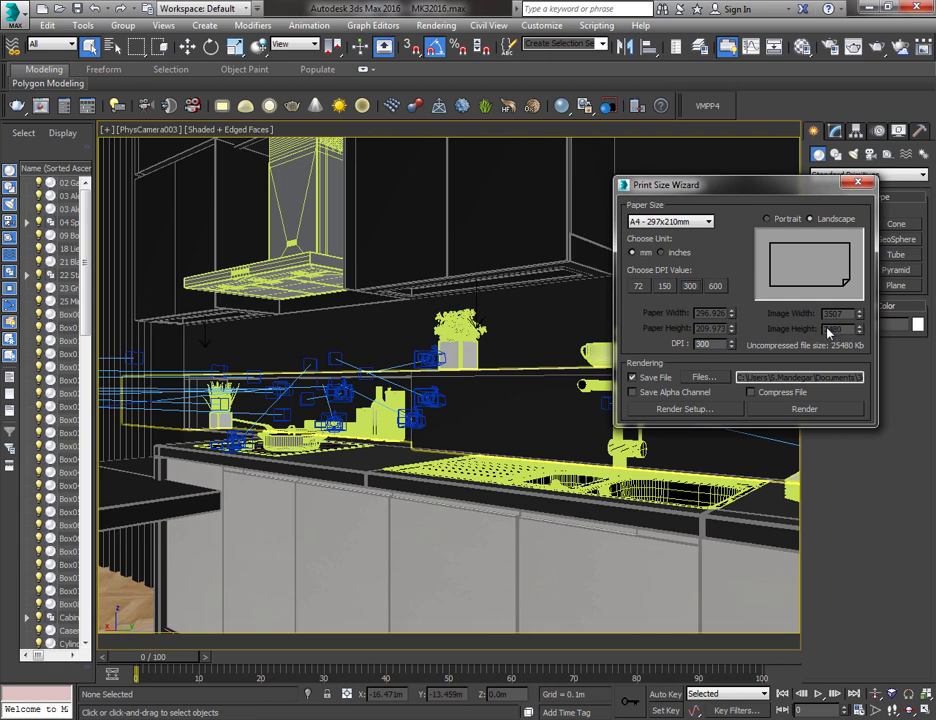
Enable Save Alpha Channel and carry the 3507 x 2480 print size over to the render setup, checking its output width
click(633, 392)
click(667, 410)
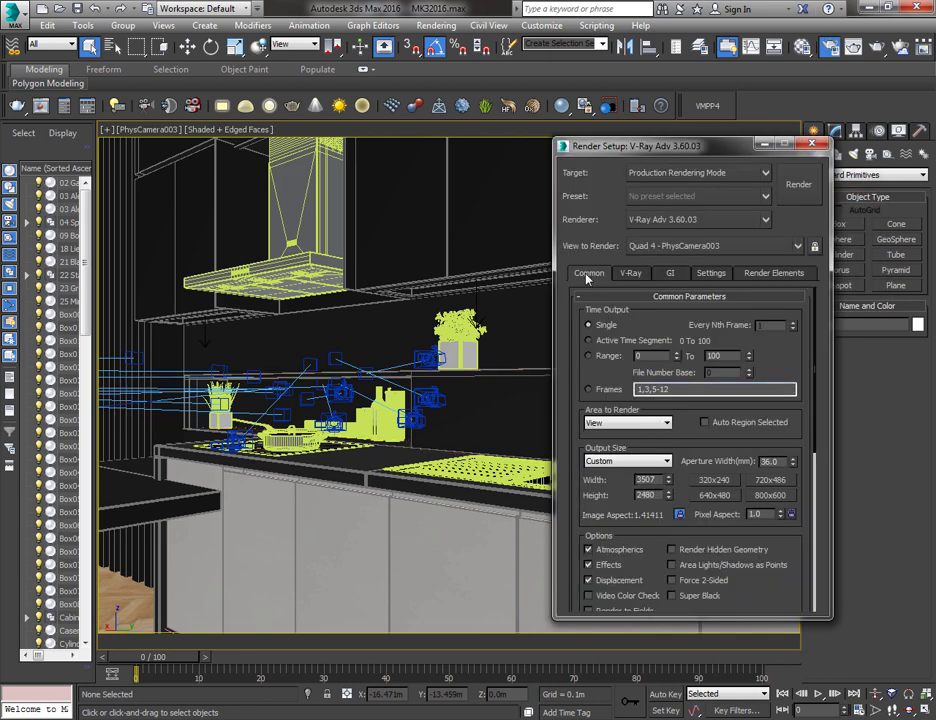
drag(661, 480, 612, 483)
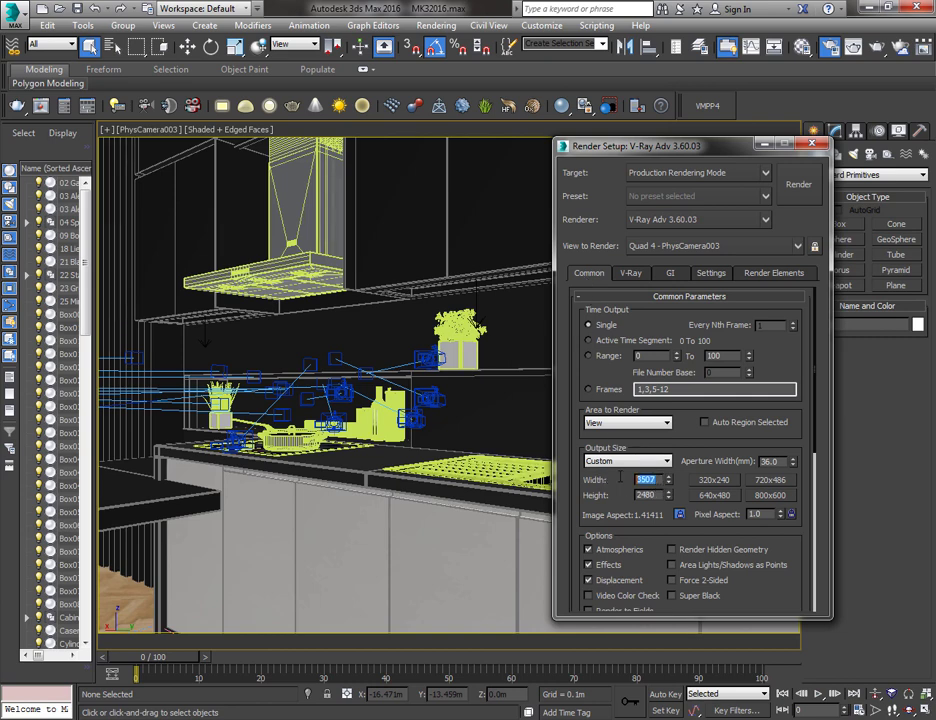
click(620, 492)
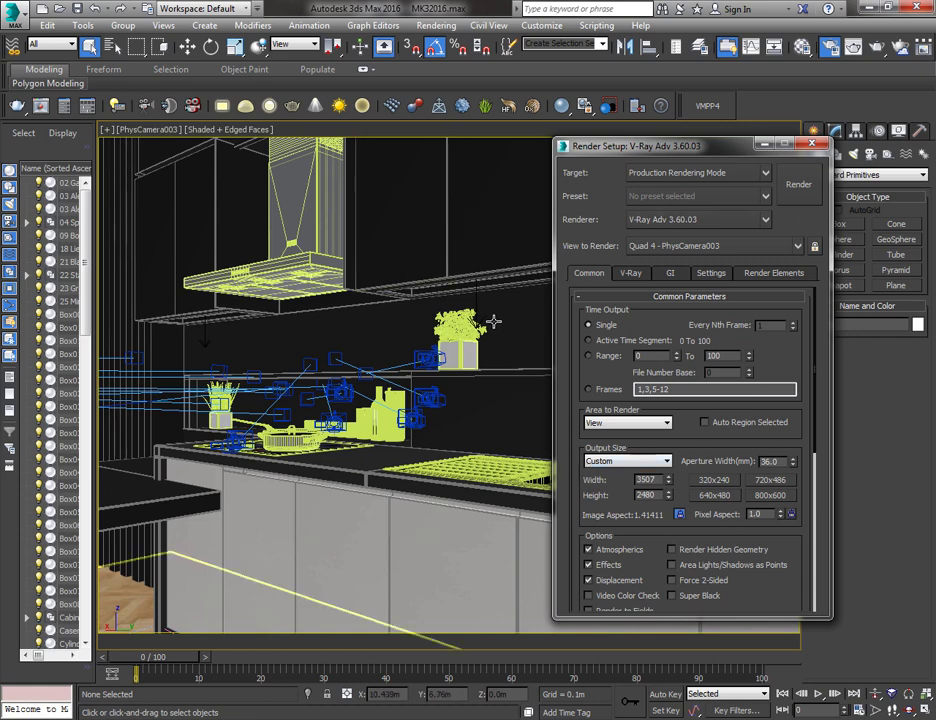
Convert the scene with the V-Ray scene converter, enabling trace reflections, Sun/Sky, physical camera, opacity-to-refraction and selected-nodes-only options
right_click(407, 242)
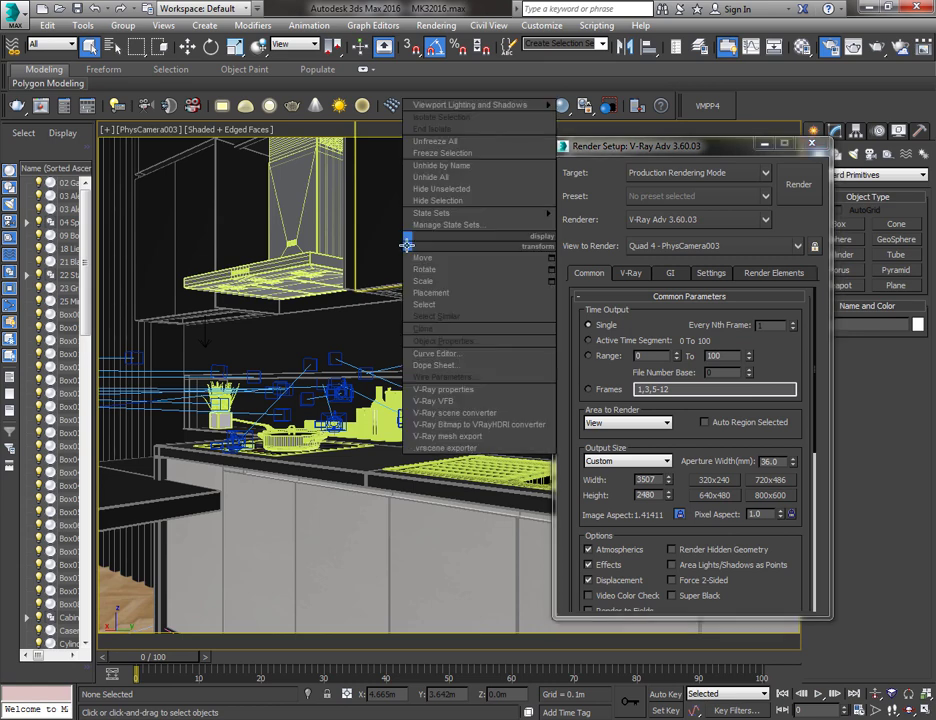
click(493, 413)
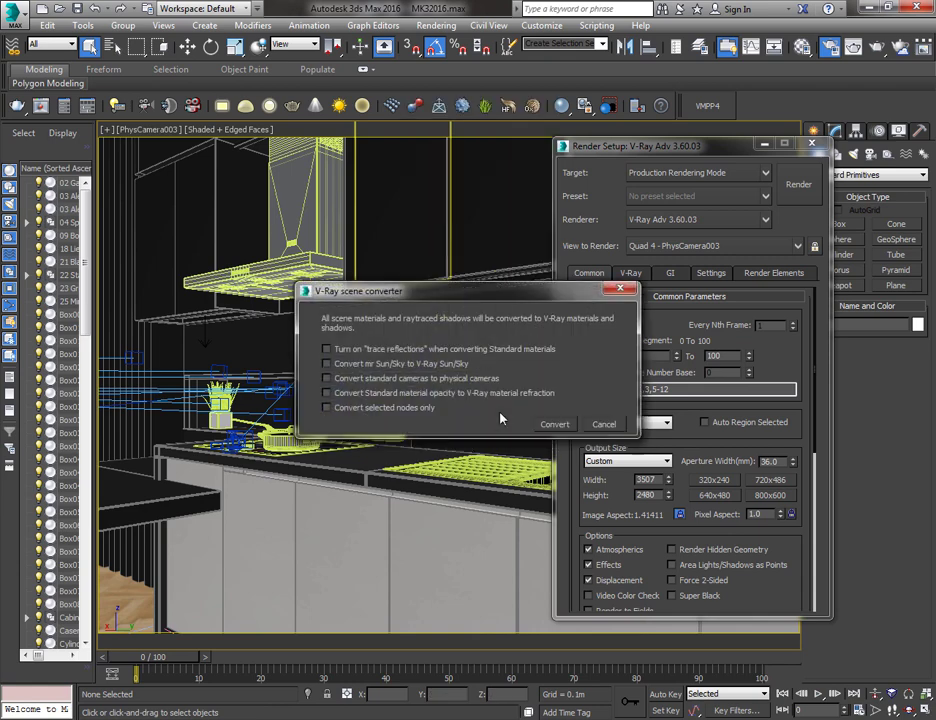
click(330, 408)
click(329, 393)
click(328, 349)
drag(448, 298, 359, 328)
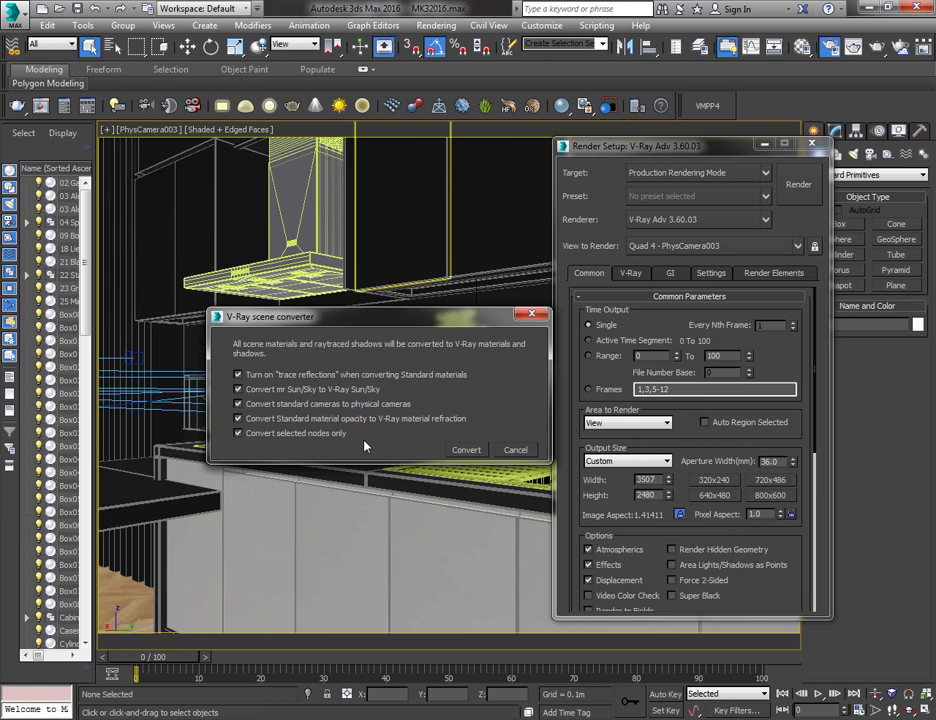
click(466, 450)
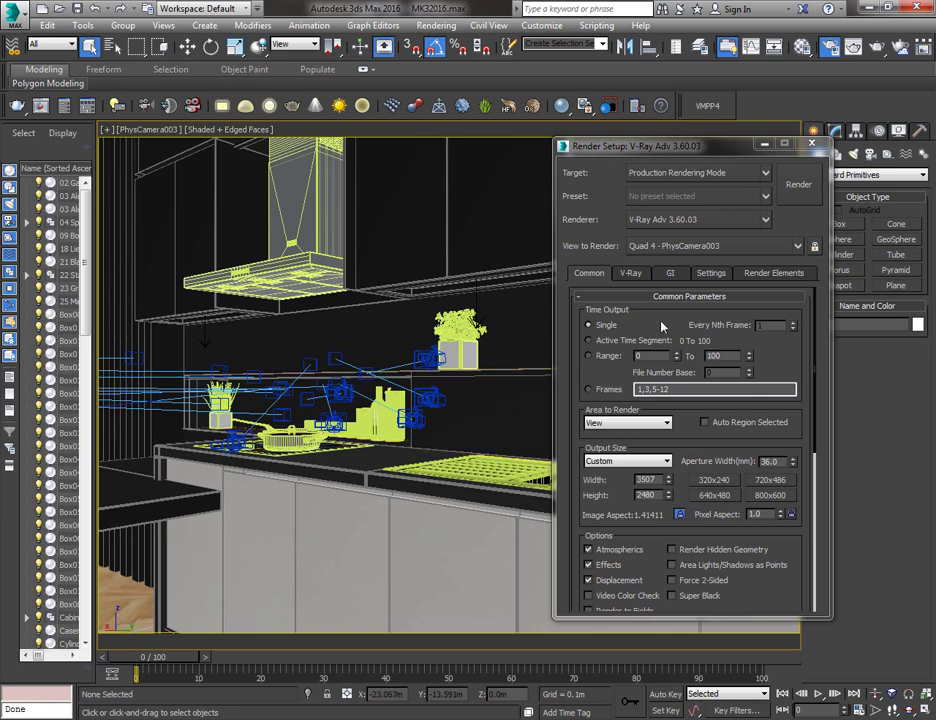
Start the production render of the PhysCamera003 view
click(800, 186)
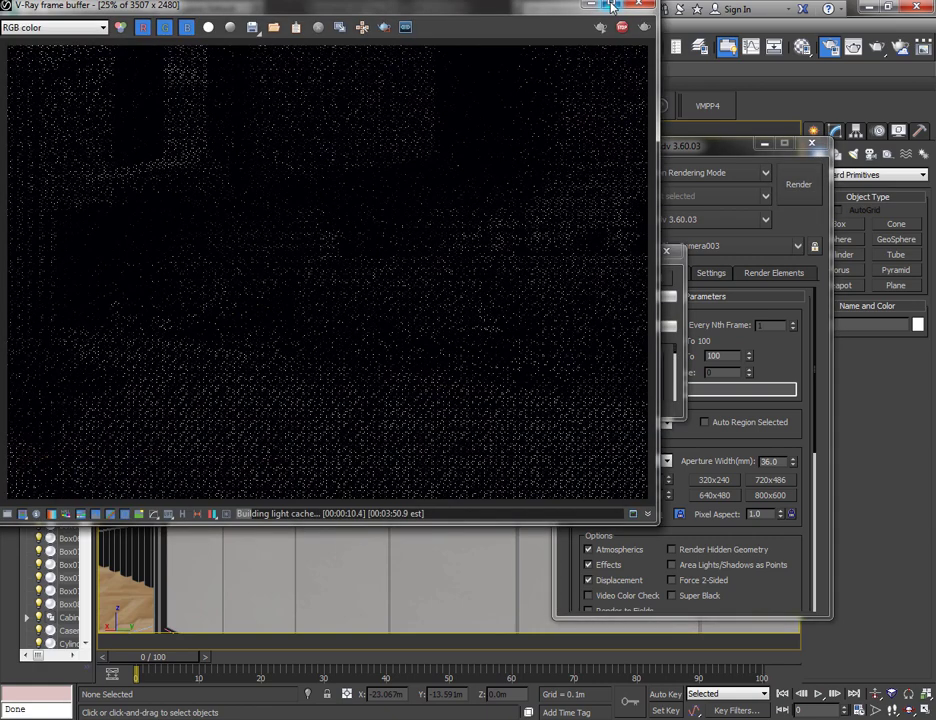
Maximize the V-Ray frame buffer and inspect the light cache pass of the kitchen at different zoom levels
double_click(612, 8)
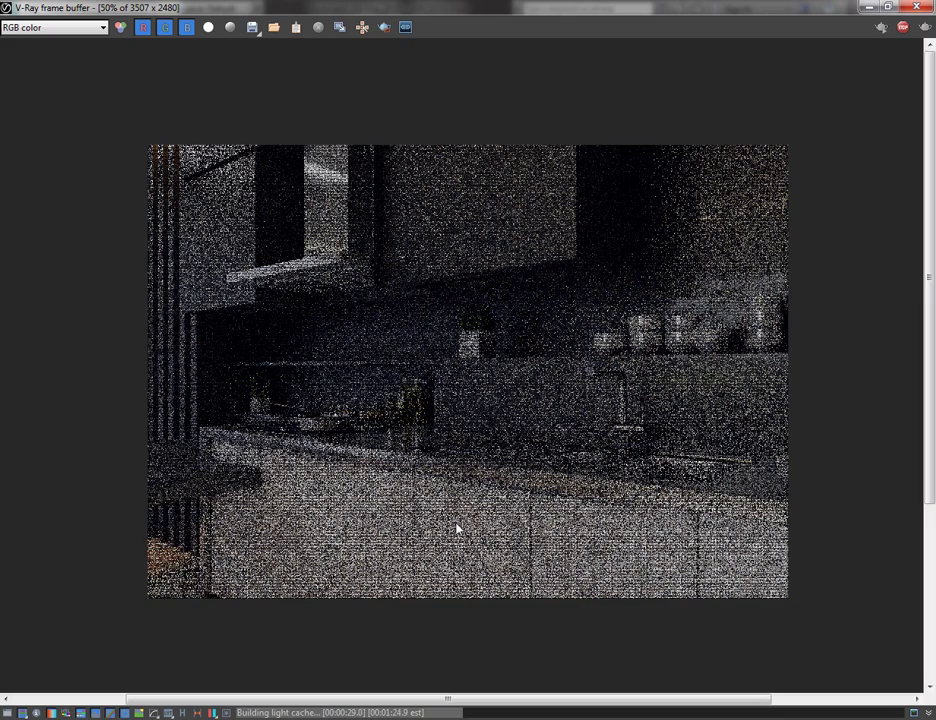
scroll(455, 528, up, 1)
drag(930, 345, 933, 447)
scroll(512, 305, up, 1)
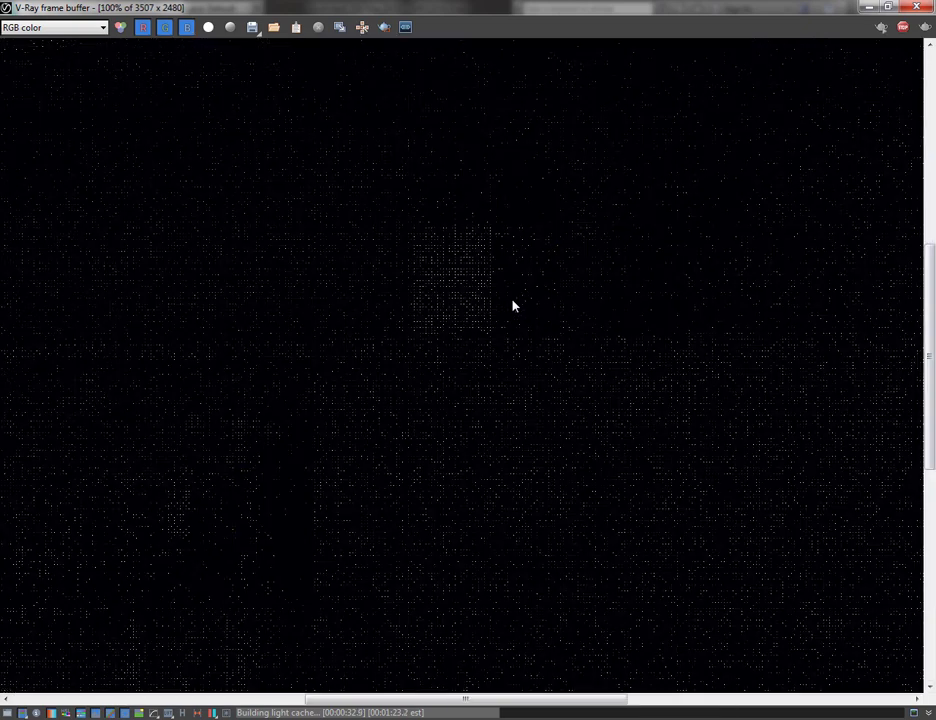
scroll(512, 305, down, 1)
scroll(512, 305, down, 1)
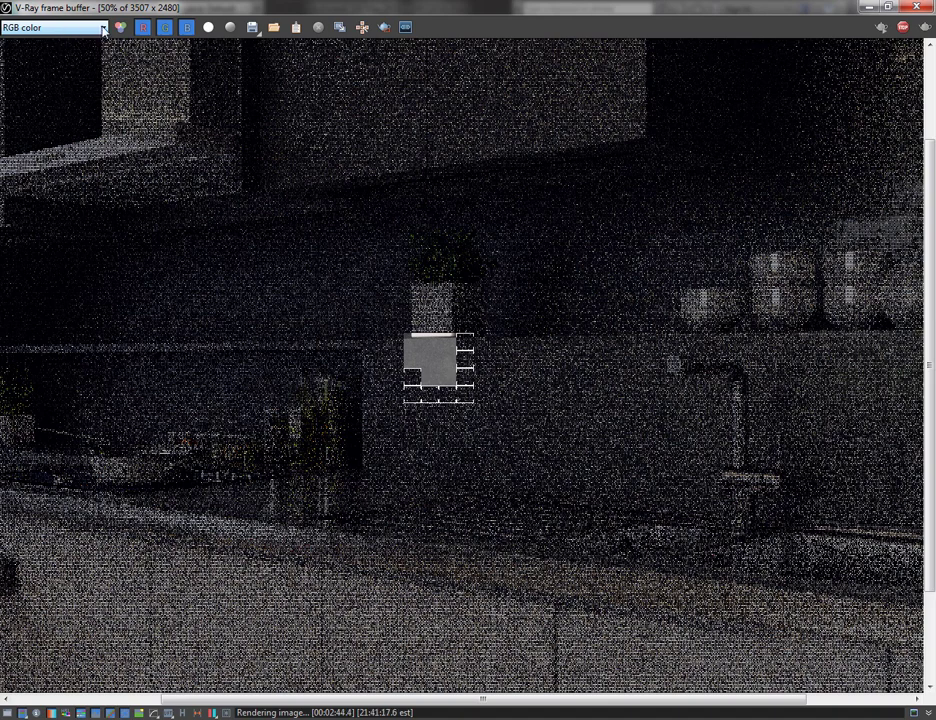
View the VRayTotalLighting, VRayRefraction and VRayReflection render elements, and return to RGB color
click(104, 28)
click(97, 31)
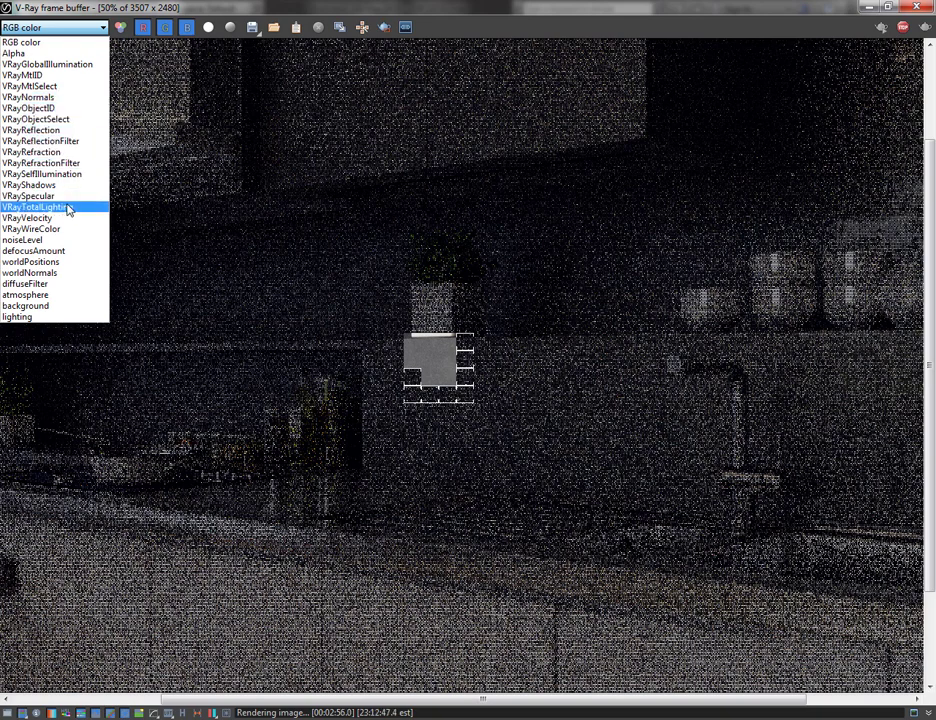
click(68, 209)
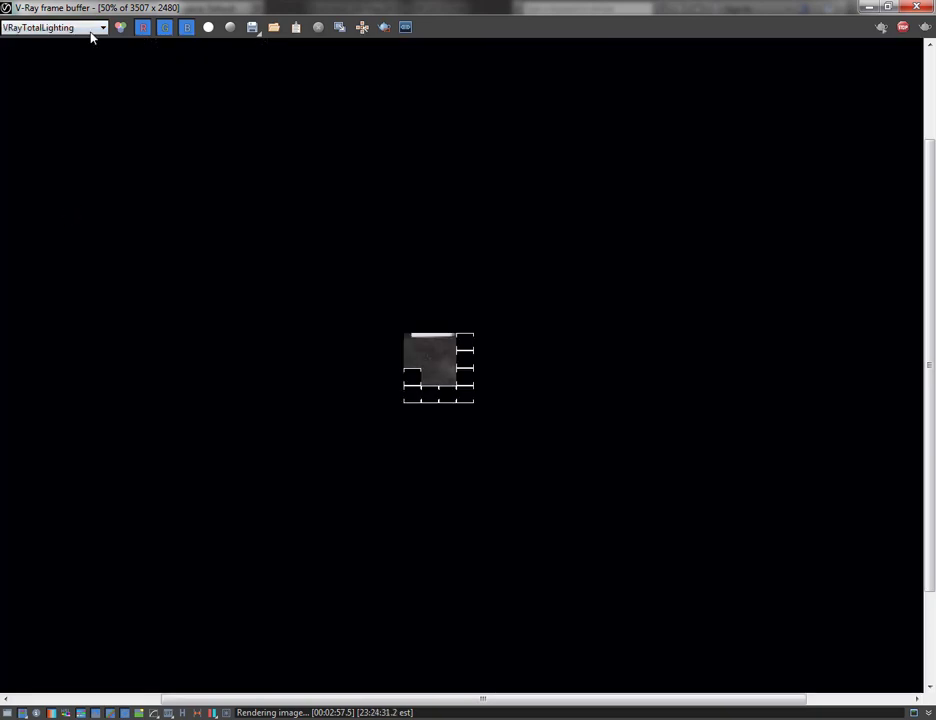
click(91, 33)
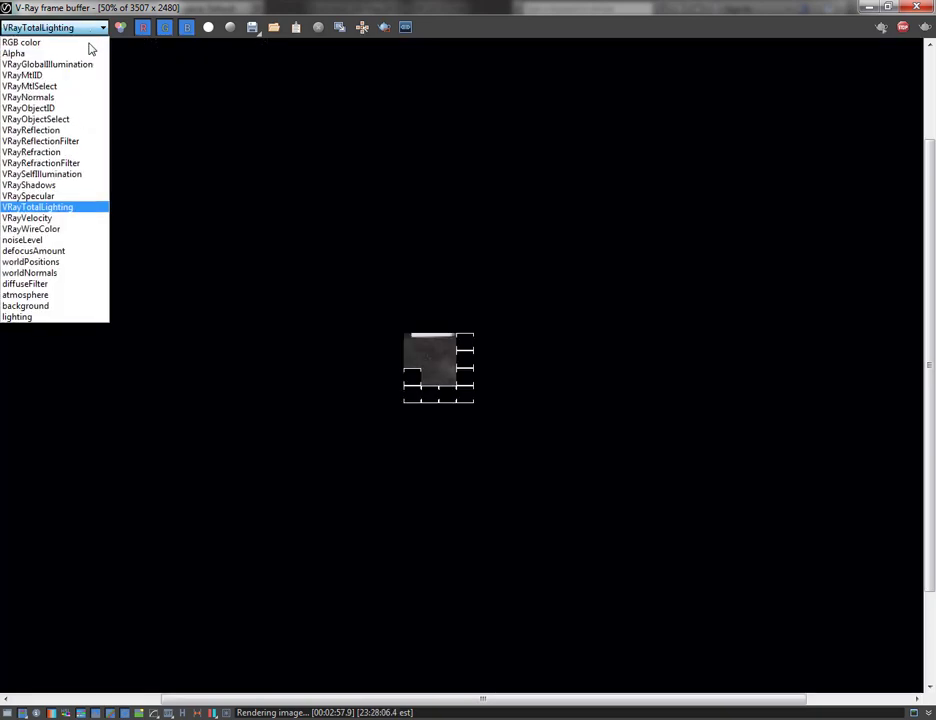
click(73, 152)
click(91, 30)
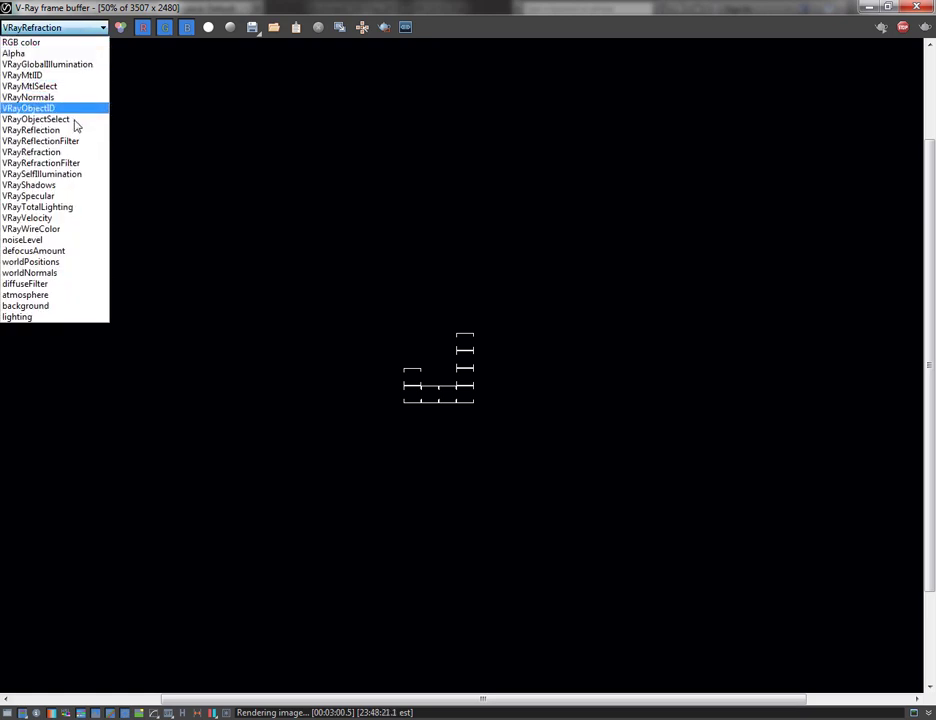
click(73, 130)
click(93, 28)
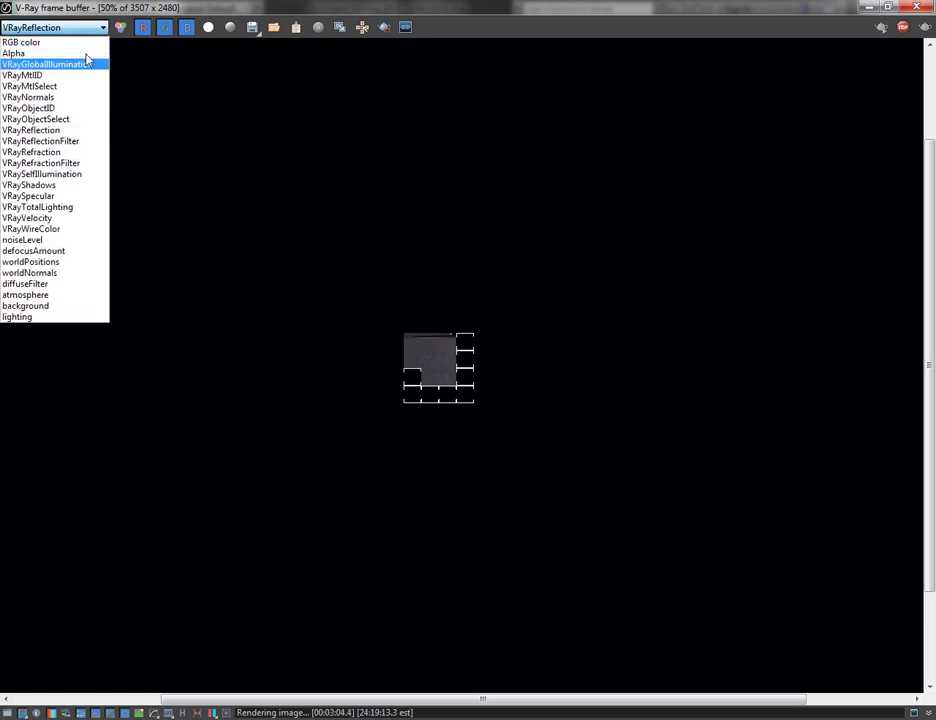
click(88, 43)
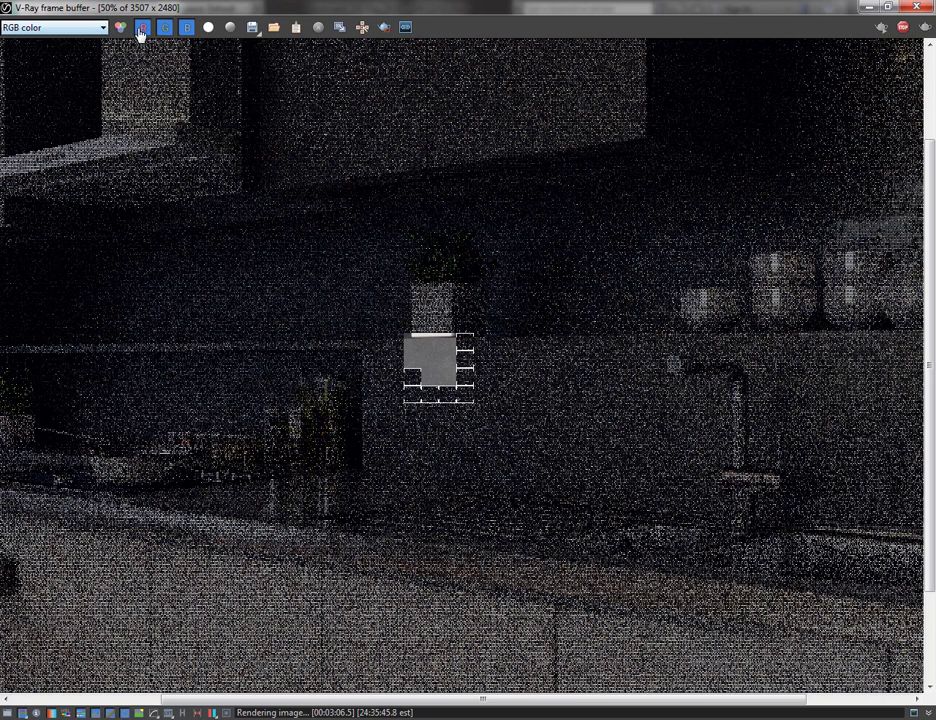
Preview the render with the red, green and blue channels toggled one at a time, and check its alpha and monochrome views
click(142, 30)
click(142, 30)
click(164, 29)
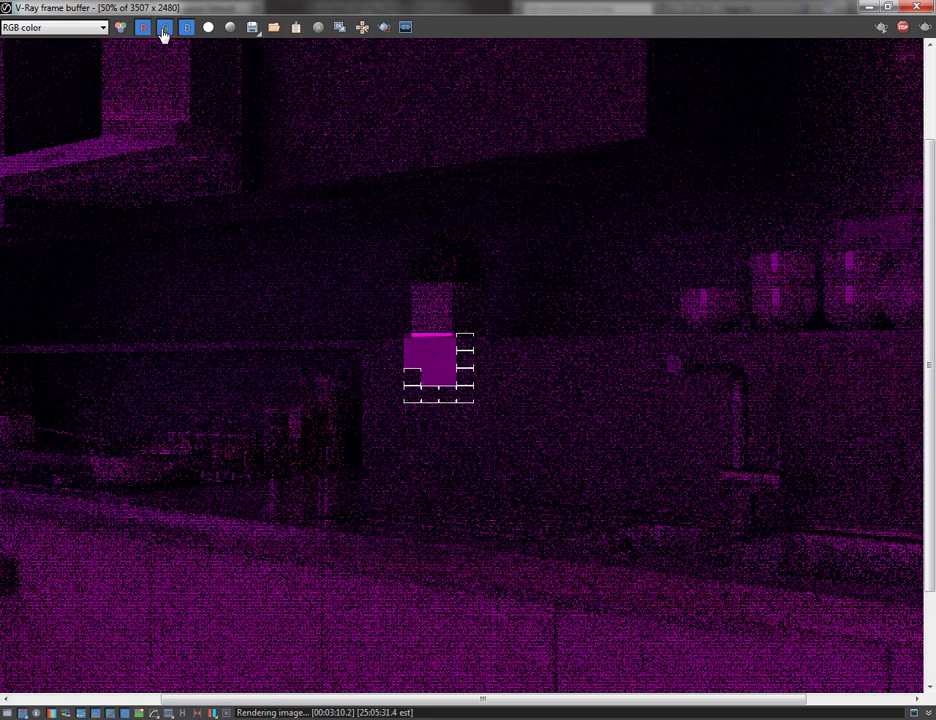
click(164, 29)
click(186, 29)
click(186, 29)
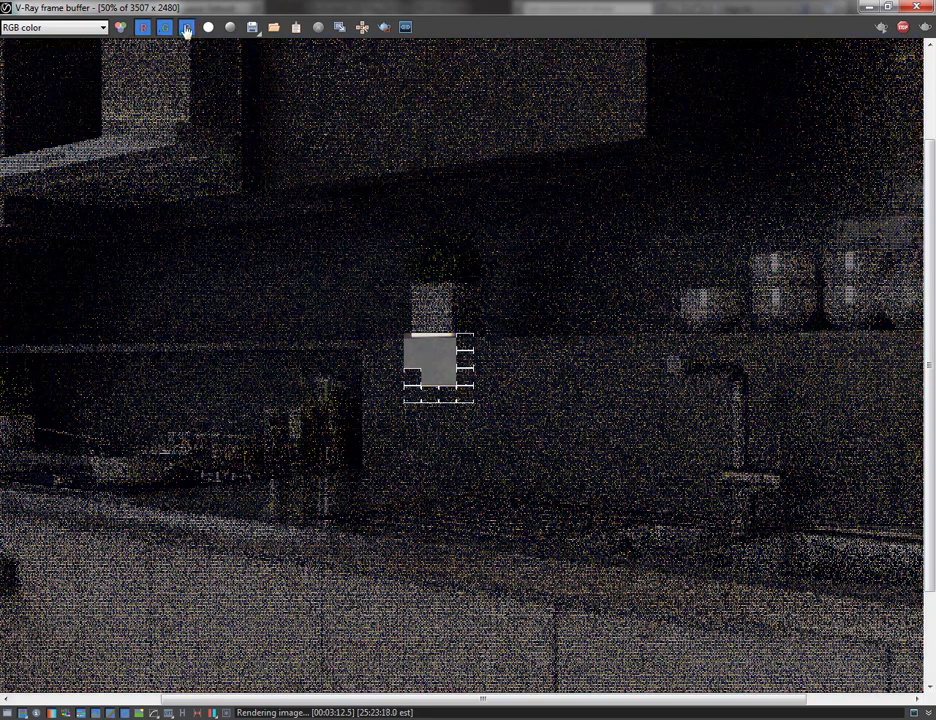
click(208, 28)
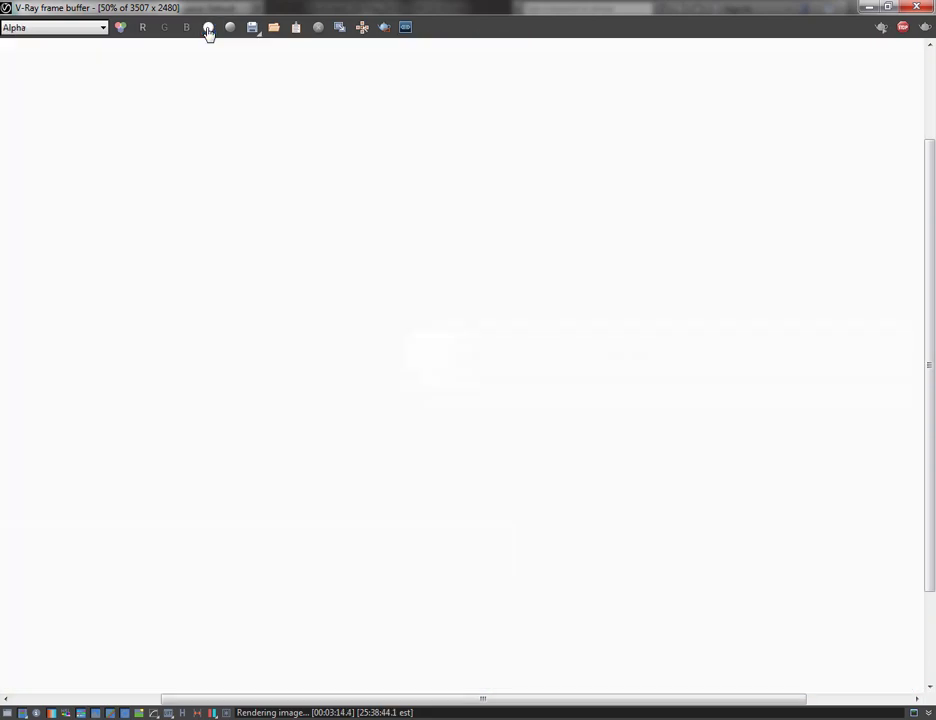
click(230, 29)
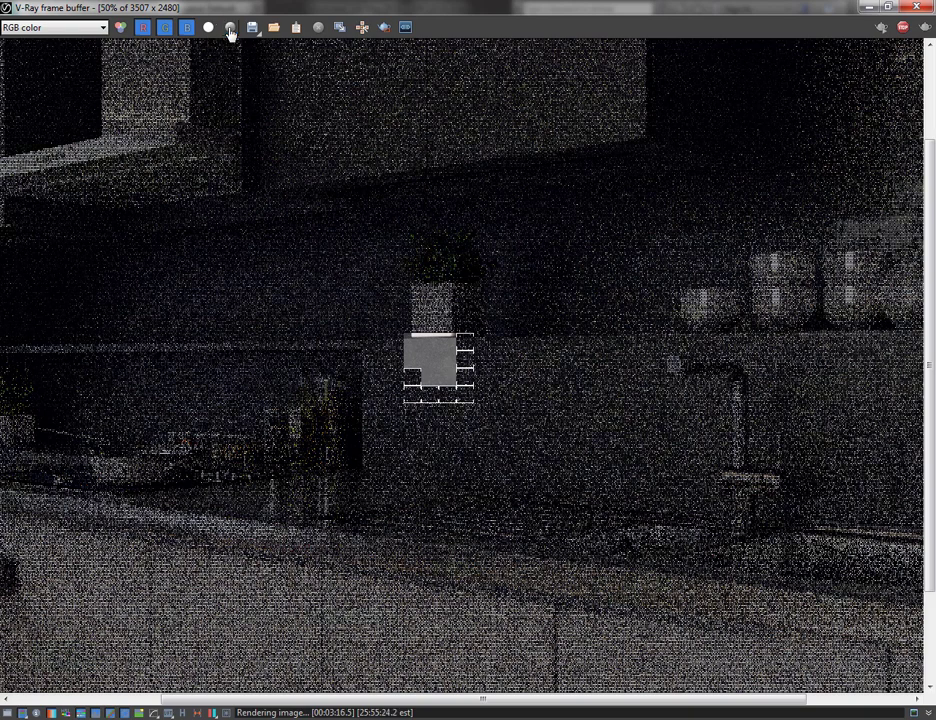
click(230, 29)
Try out region rendering around the potted plant and the faucet, and toggle mouse tracking for the render buckets
click(385, 30)
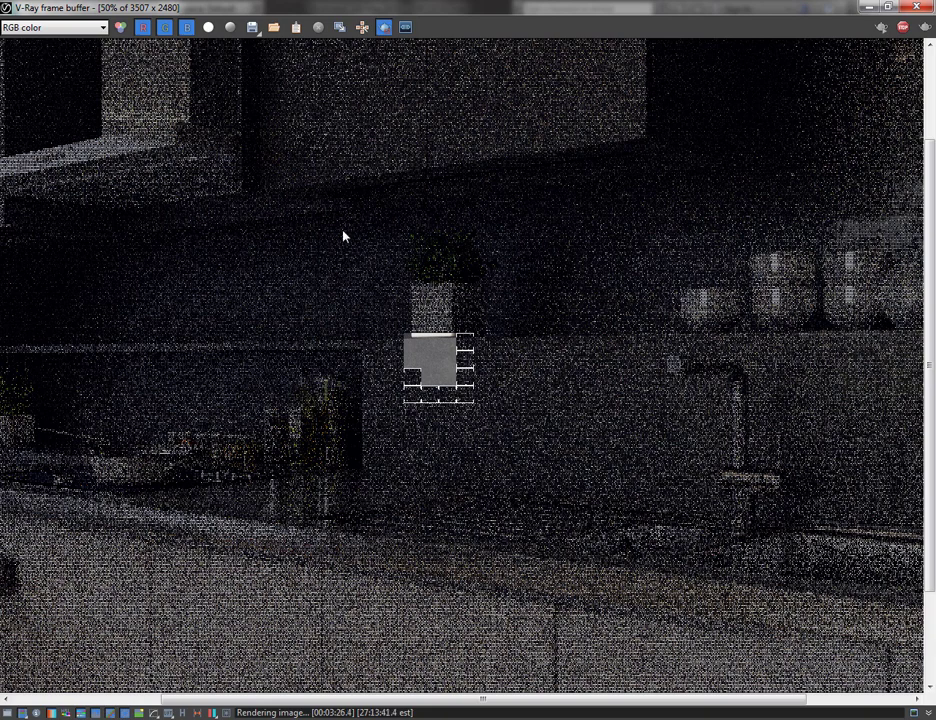
drag(345, 236, 655, 446)
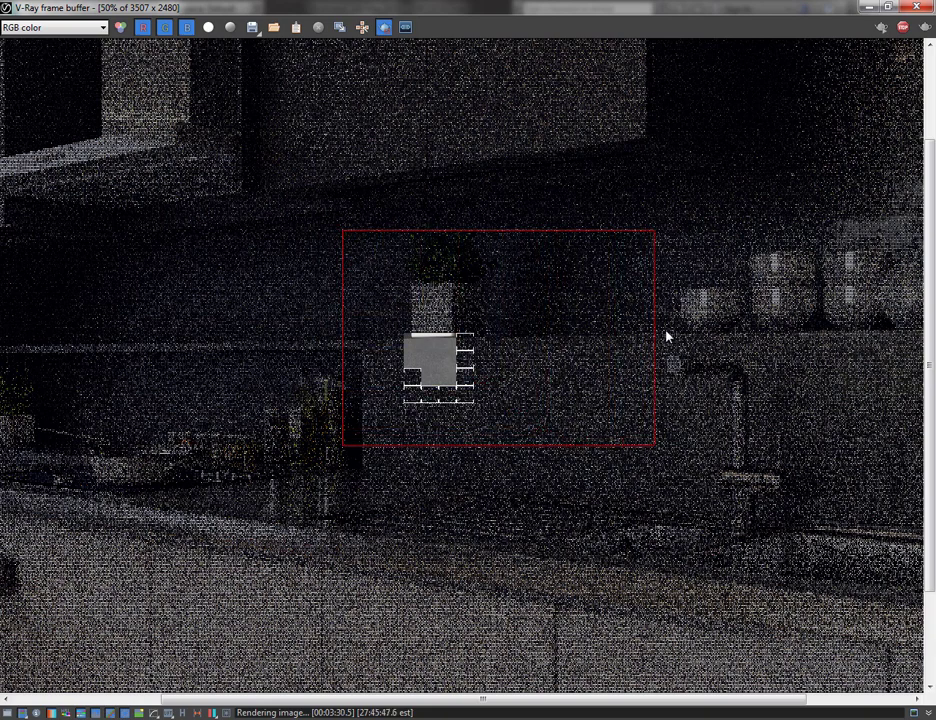
drag(643, 329, 837, 586)
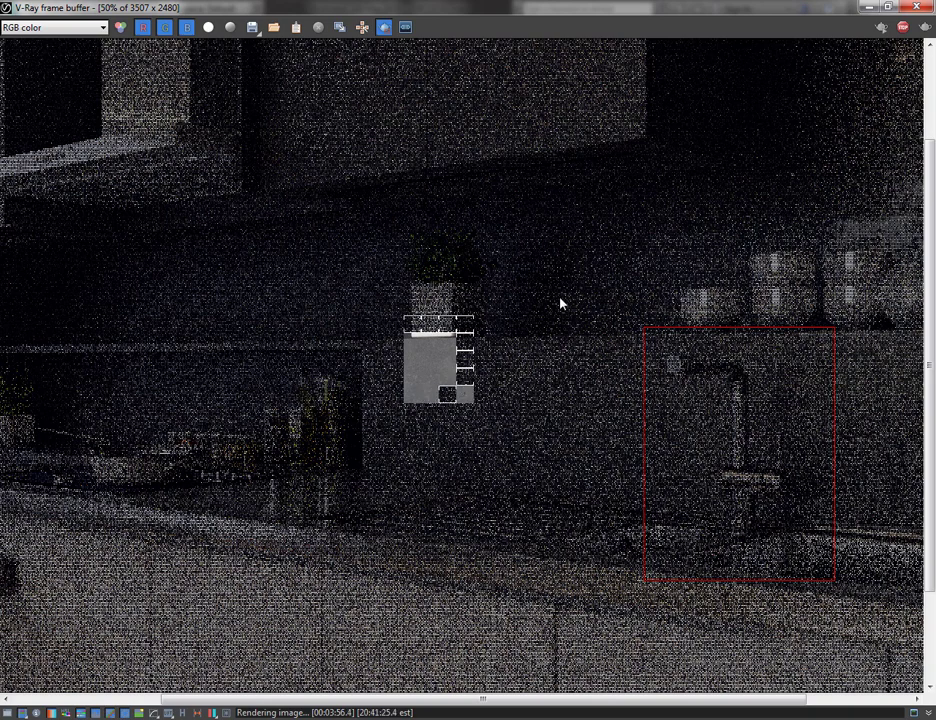
click(386, 30)
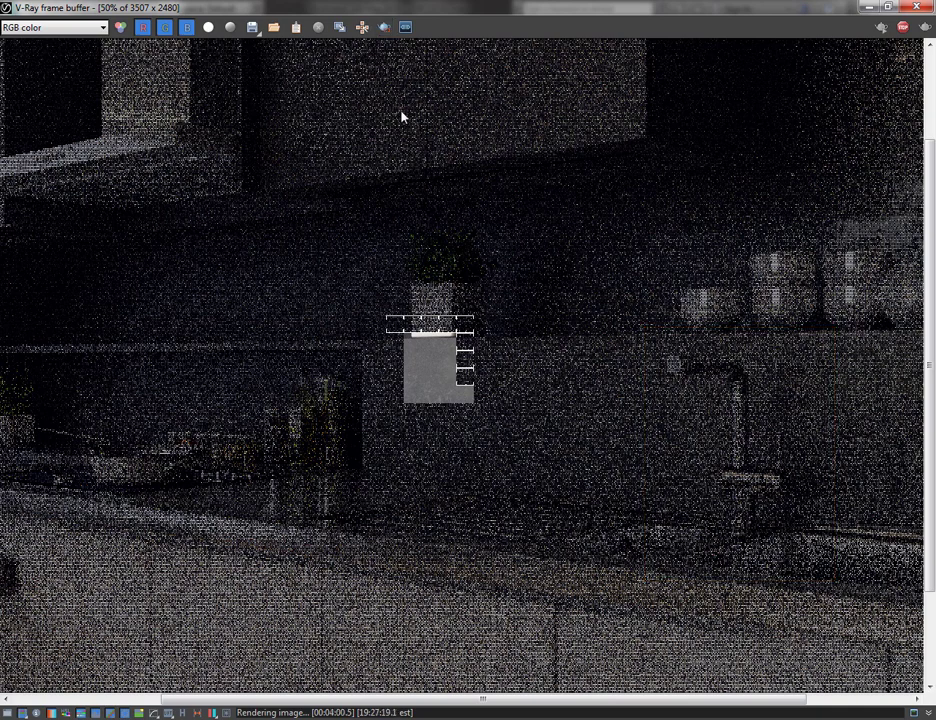
click(363, 28)
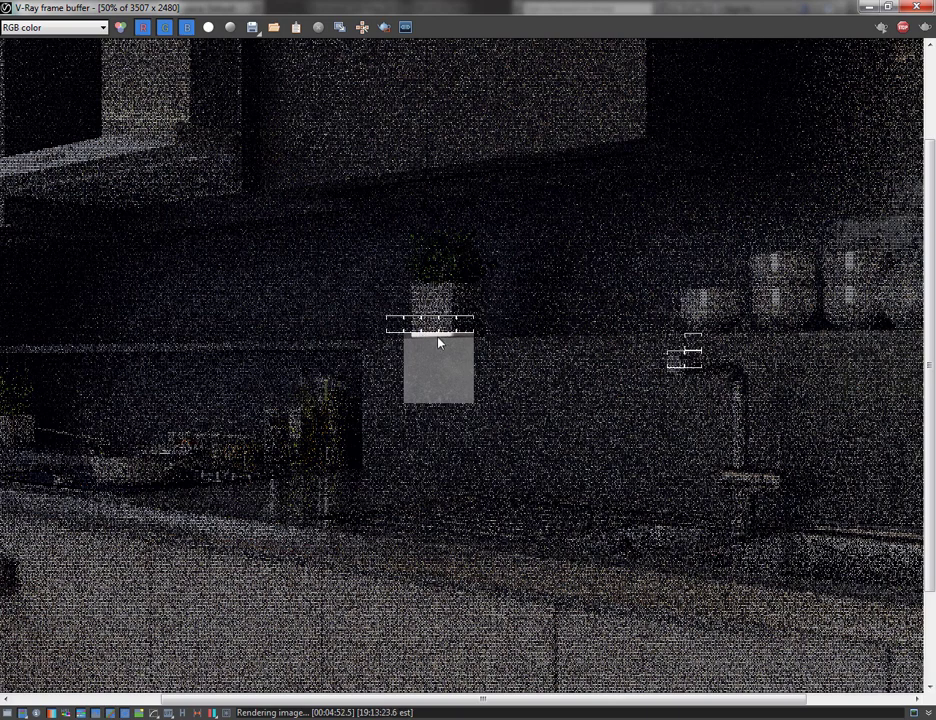
Prepare to save all image channels as "Final Render" in PNG format in the Modern Kitchen 3 folder
click(253, 28)
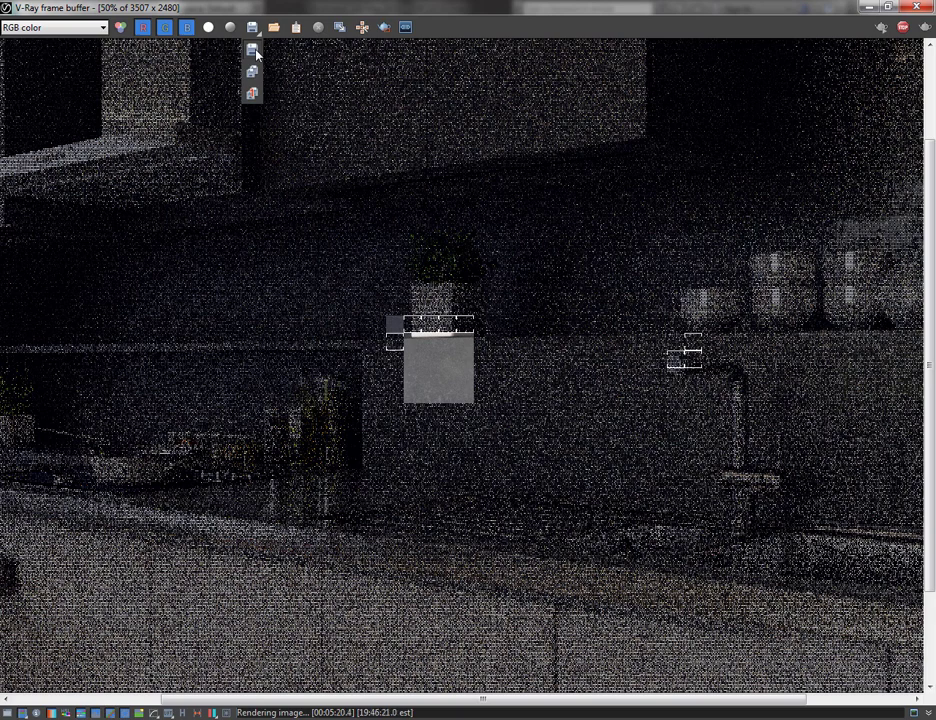
click(100, 28)
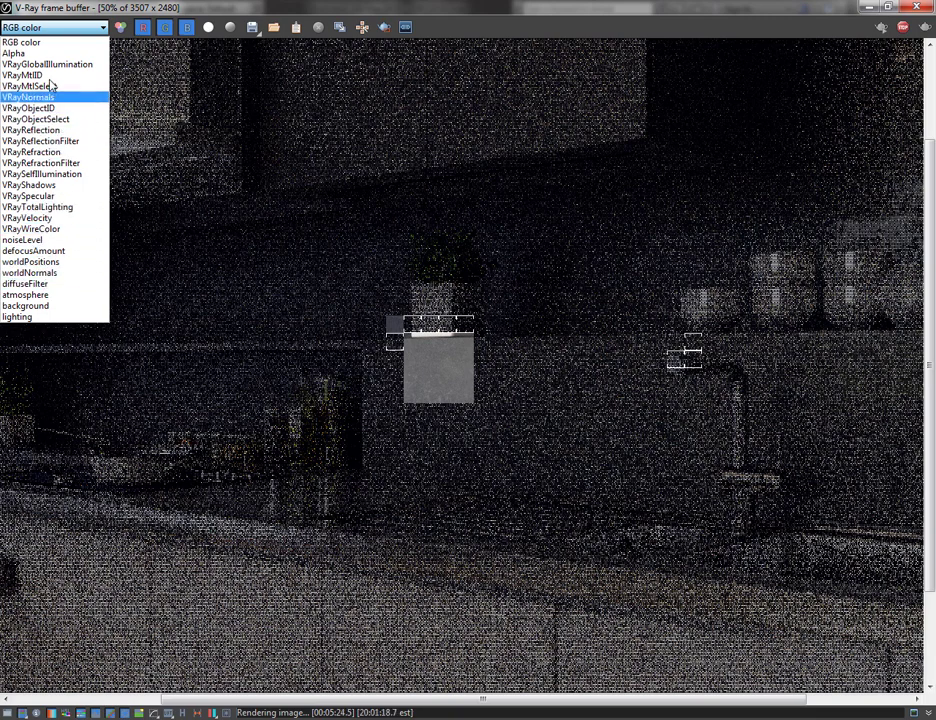
click(93, 28)
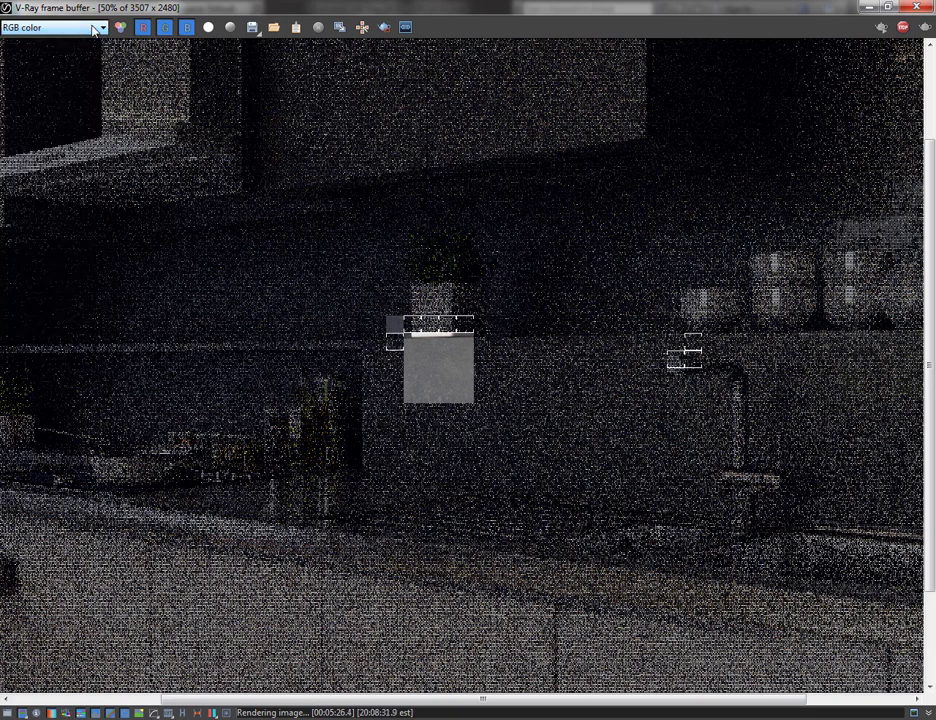
click(252, 27)
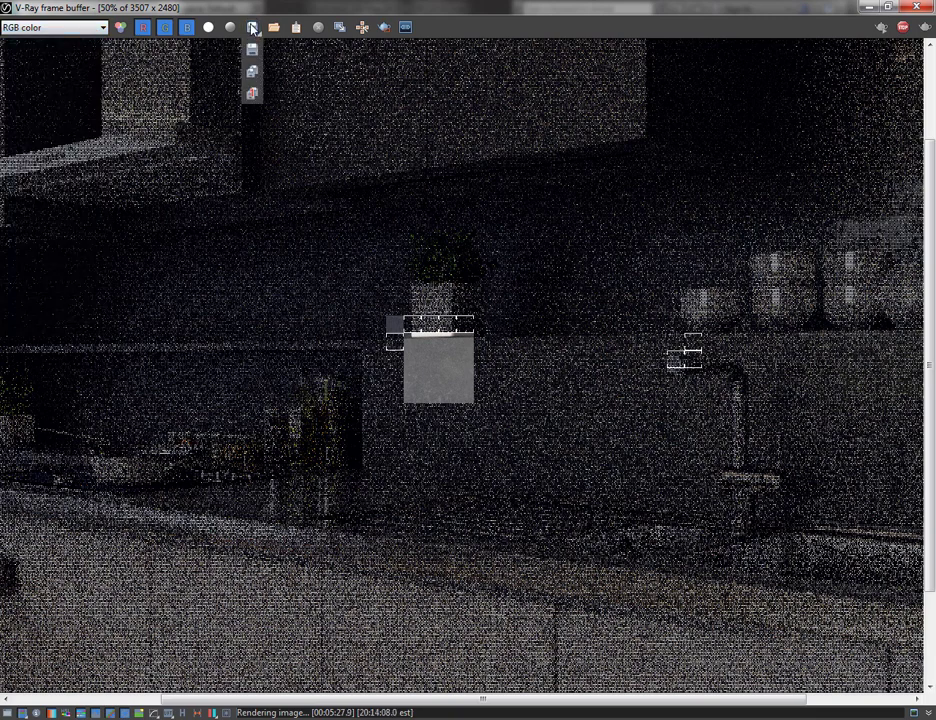
click(254, 74)
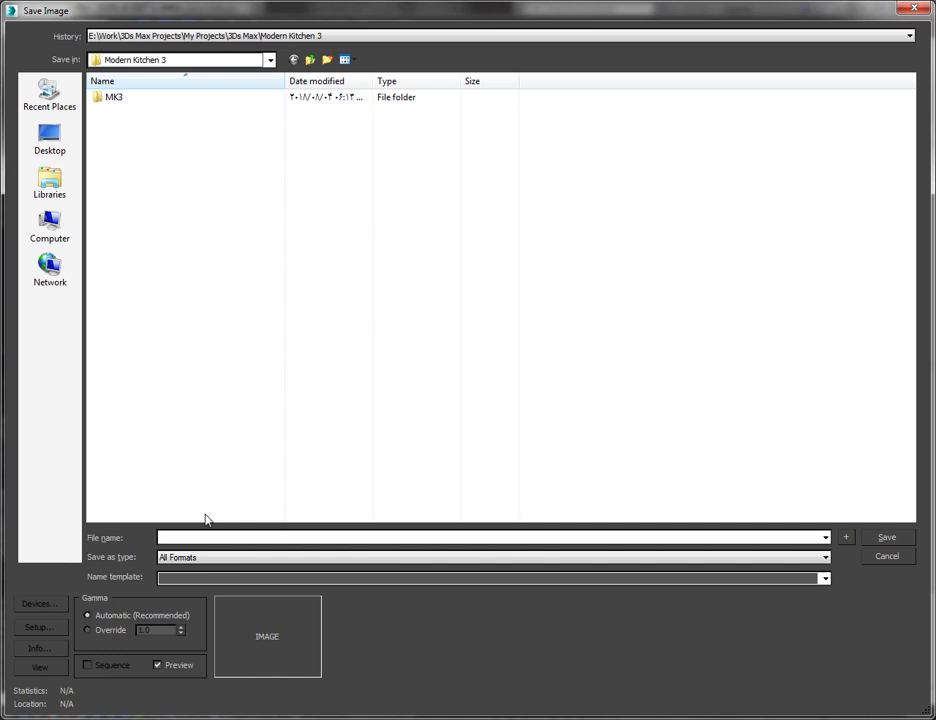
text(Final Render)
click(198, 563)
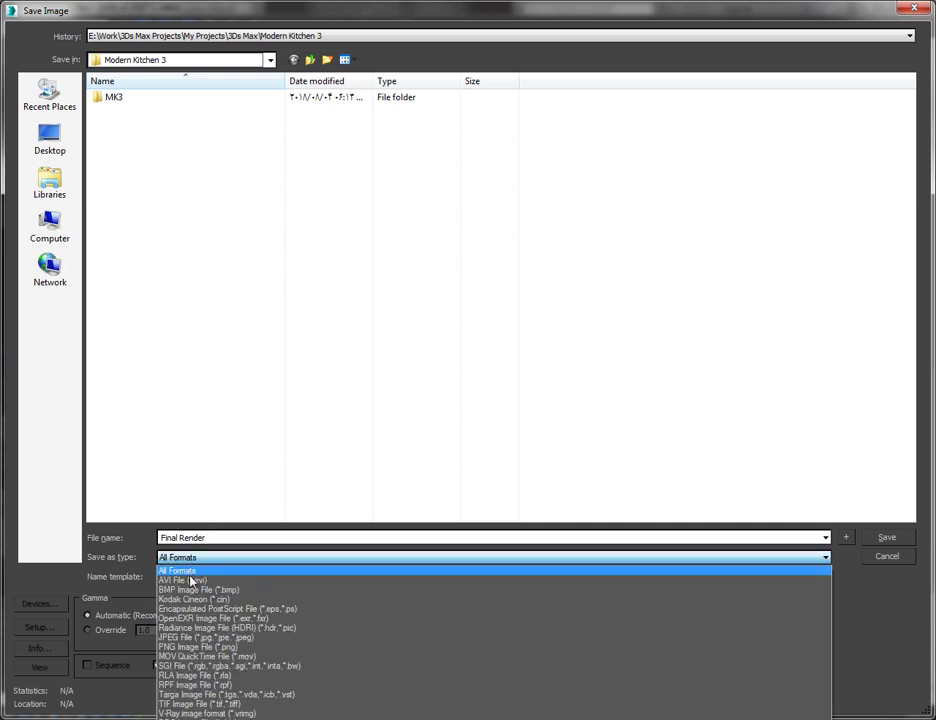
click(256, 648)
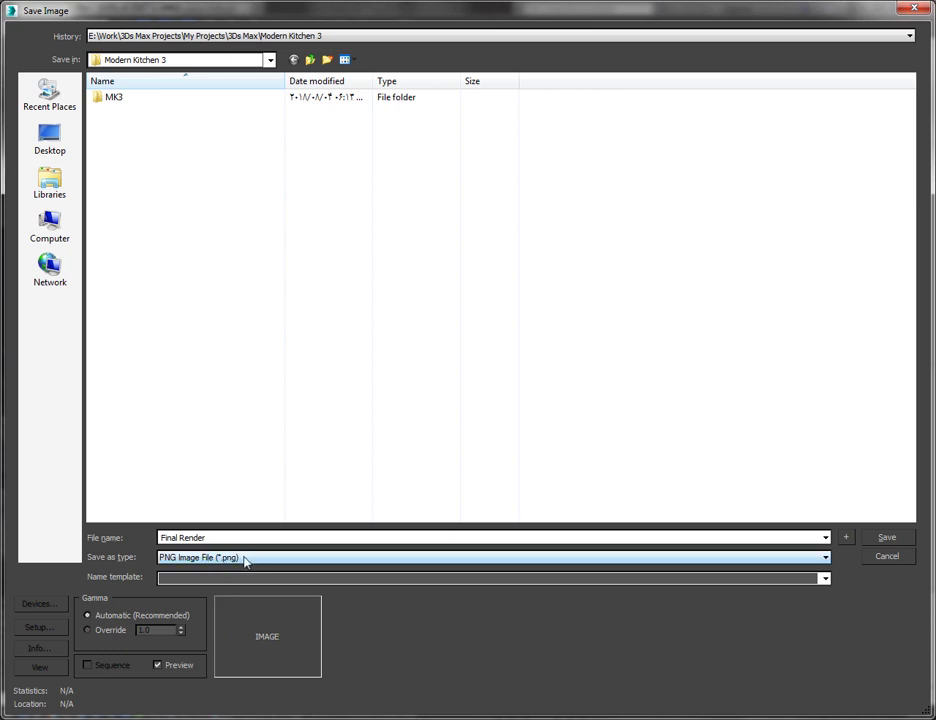
Try a gamma override of 1.0 for the image file, and cancel the save
click(89, 630)
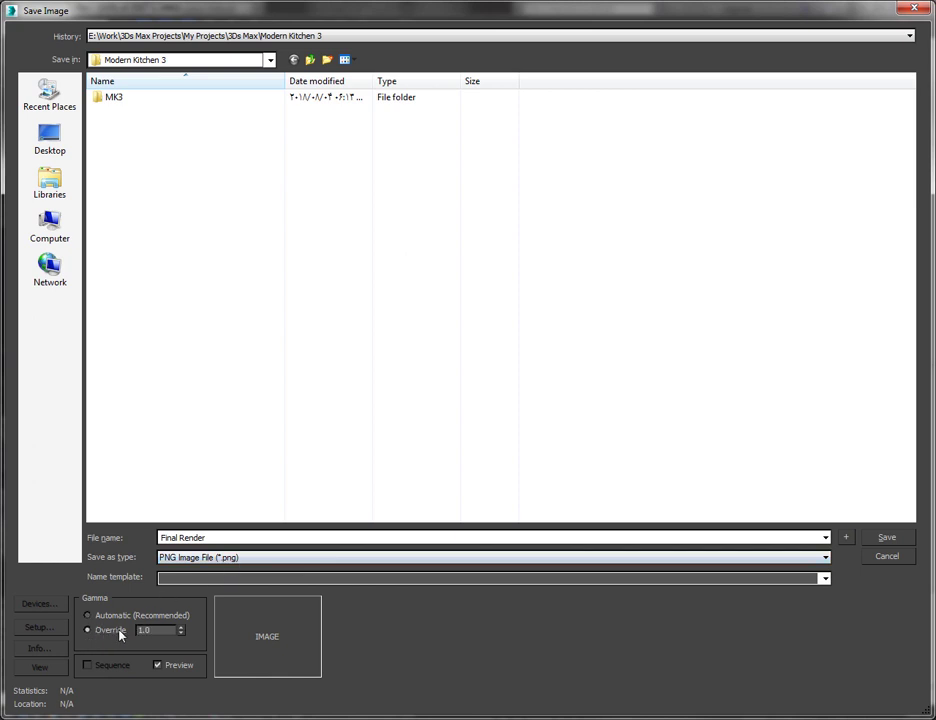
drag(157, 630, 126, 631)
click(166, 630)
drag(158, 630, 106, 630)
click(160, 630)
text(1)
key(Return)
click(163, 628)
click(885, 557)
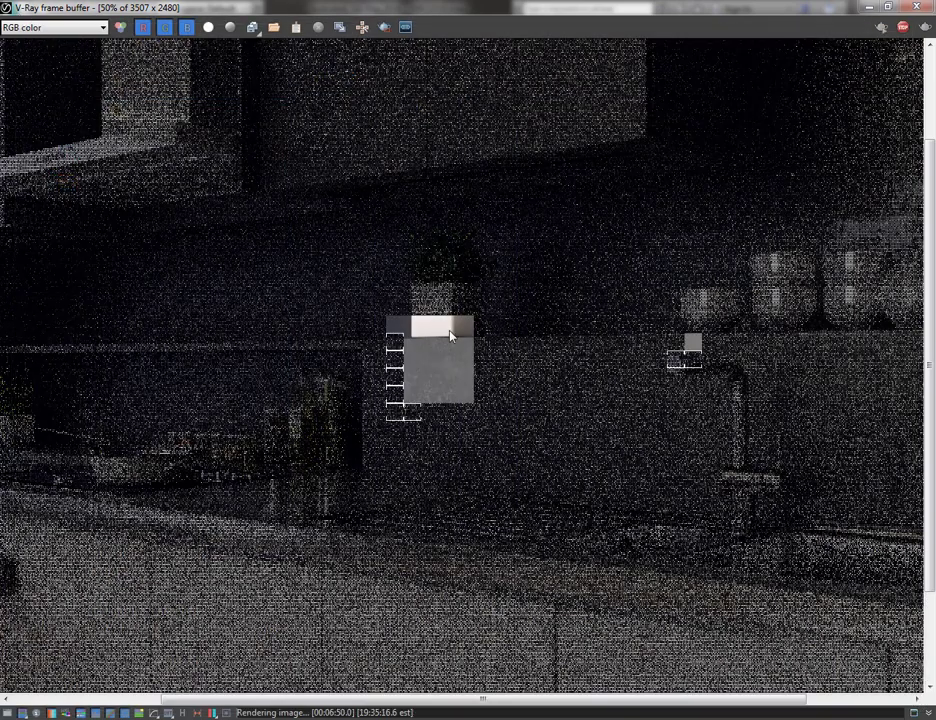
Examine the finished buckets around the white plant pot up close
scroll(451, 372, up, 1)
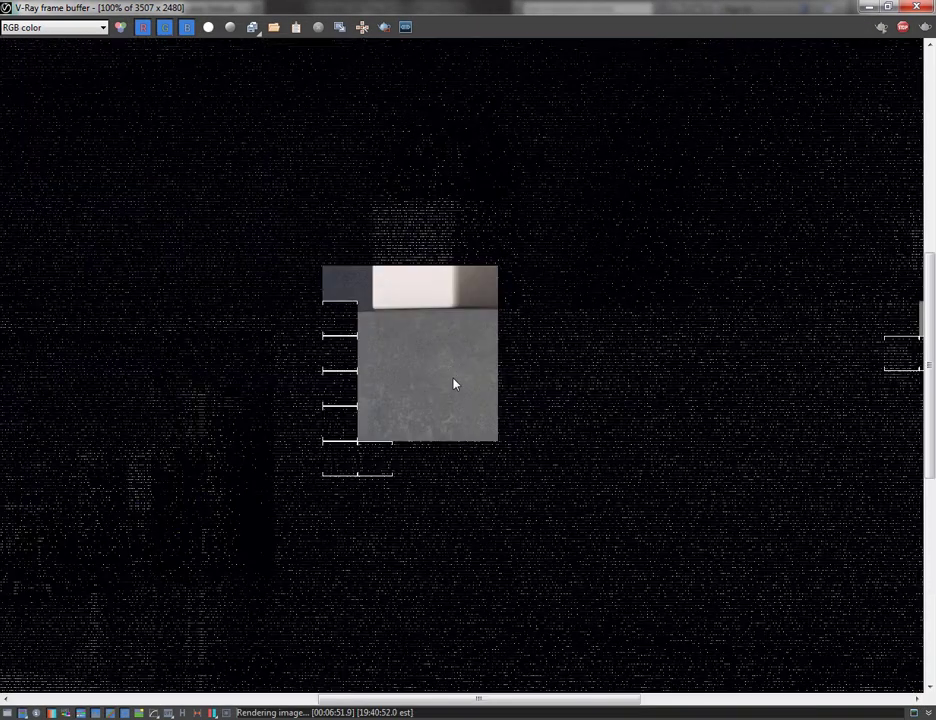
scroll(456, 399, down, 1)
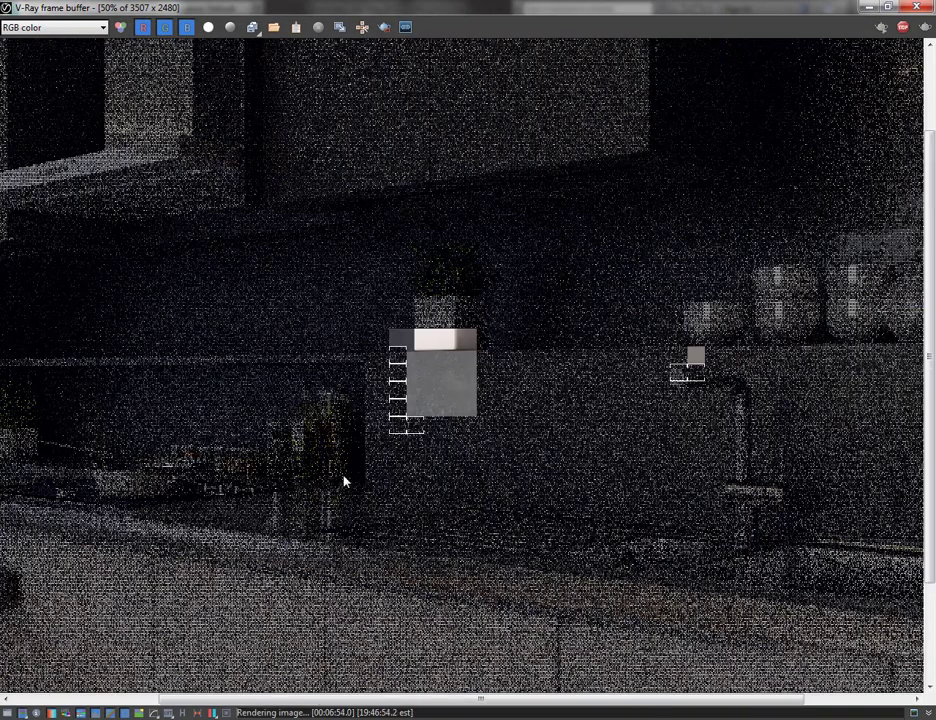
scroll(340, 495, up, 1)
scroll(325, 525, down, 1)
scroll(313, 545, up, 1)
scroll(9, 695, down, 1)
Show the frame buffer's color corrections, review them from Exposure to Curve, and disable the Exposure correction
click(7, 712)
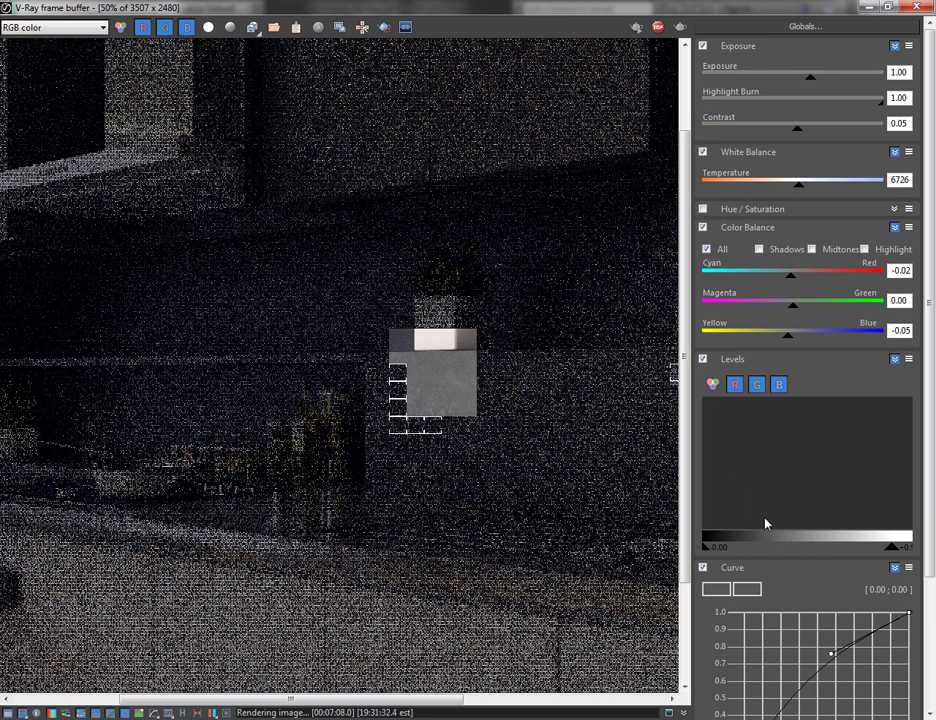
scroll(925, 390, down, 3)
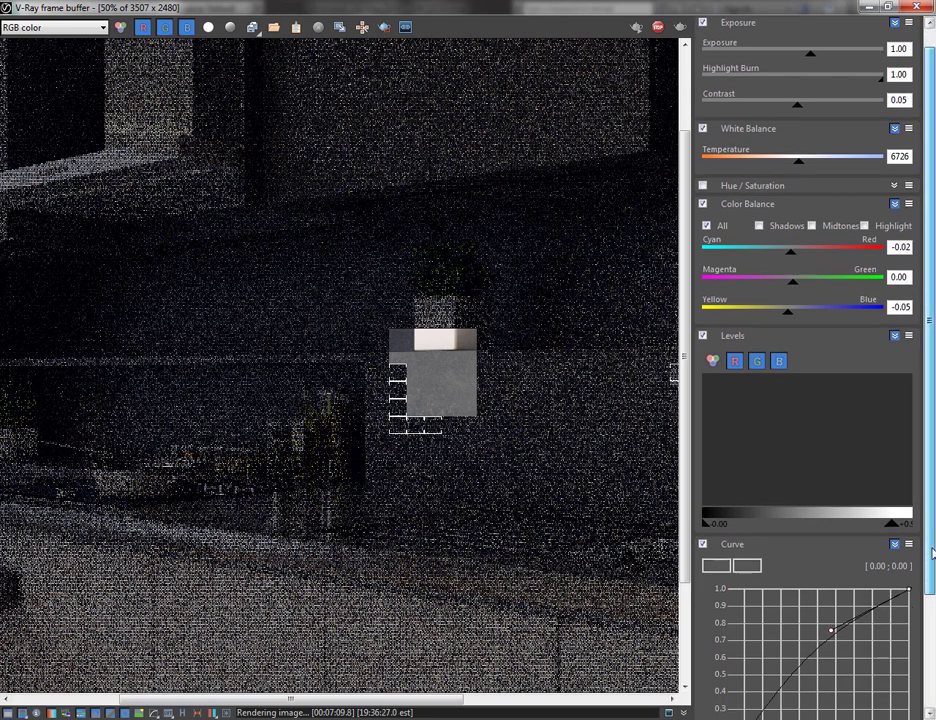
scroll(932, 560, up, 3)
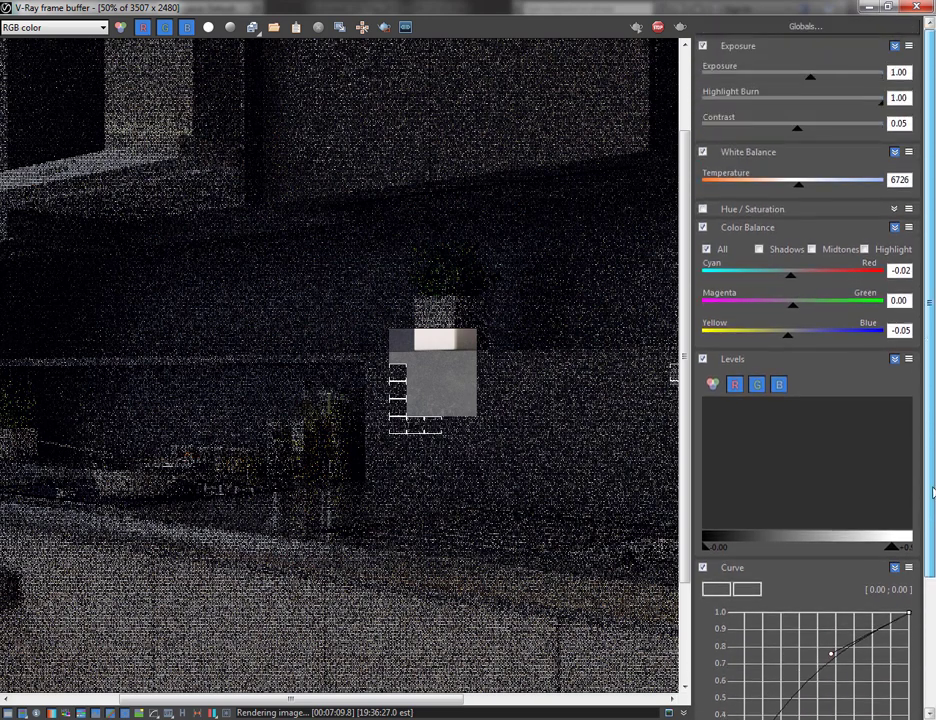
scroll(928, 420, down, 4)
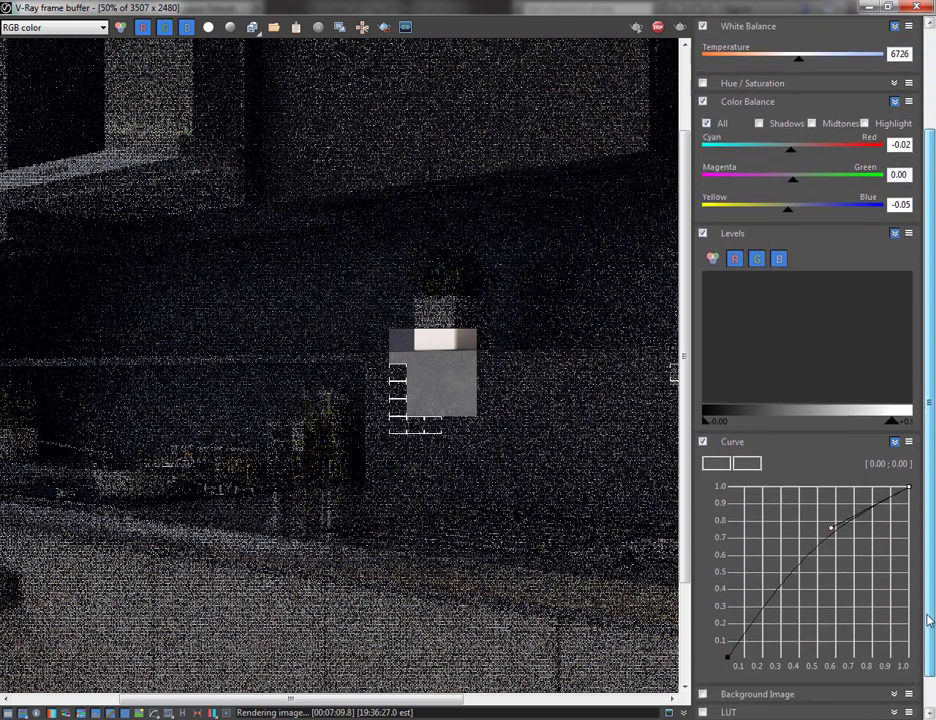
scroll(929, 500, up, 4)
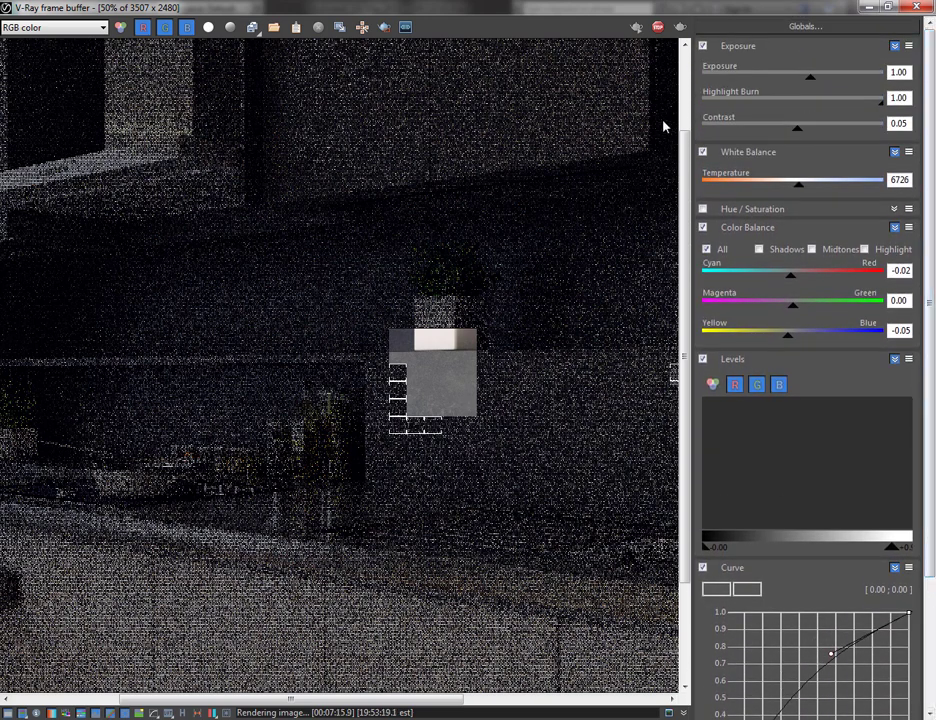
click(703, 46)
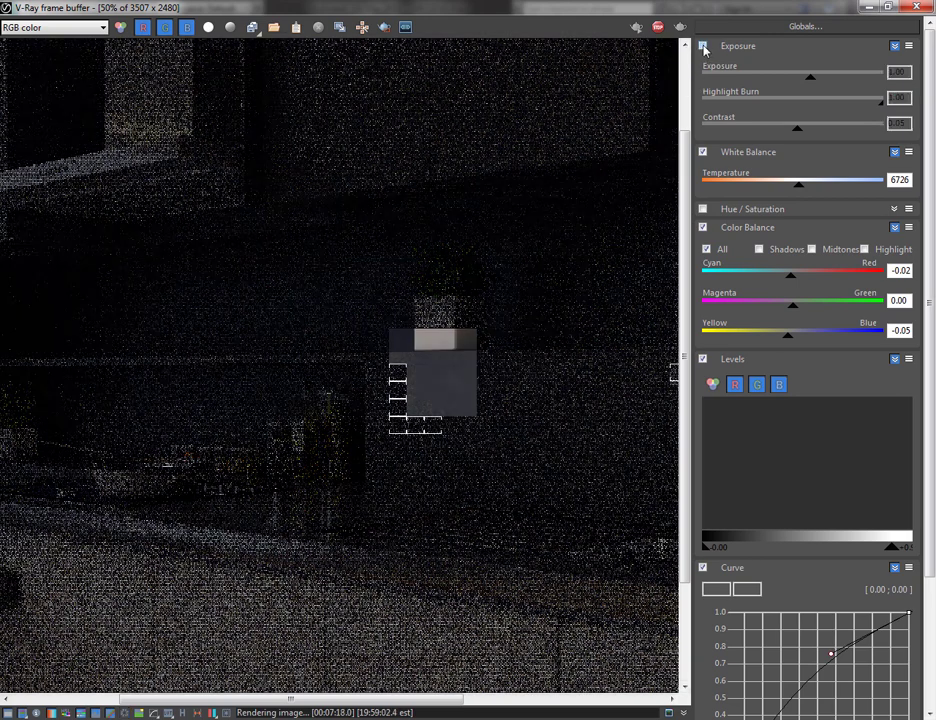
Disable the White Balance, Color Balance, Levels and Curve corrections and inspect the uncorrected render around the plant pot
click(703, 153)
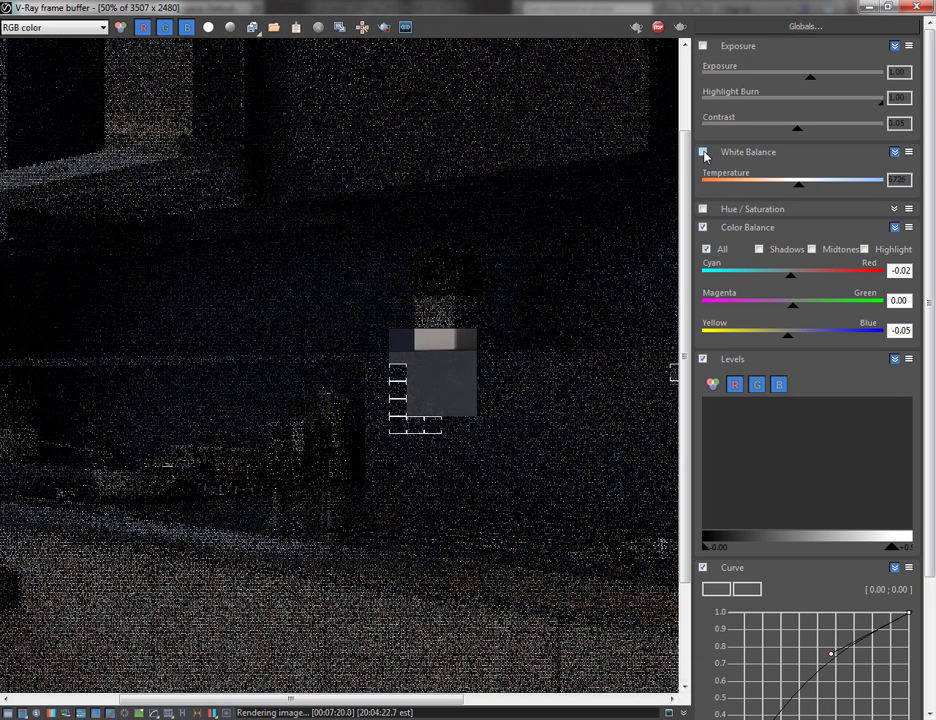
click(703, 227)
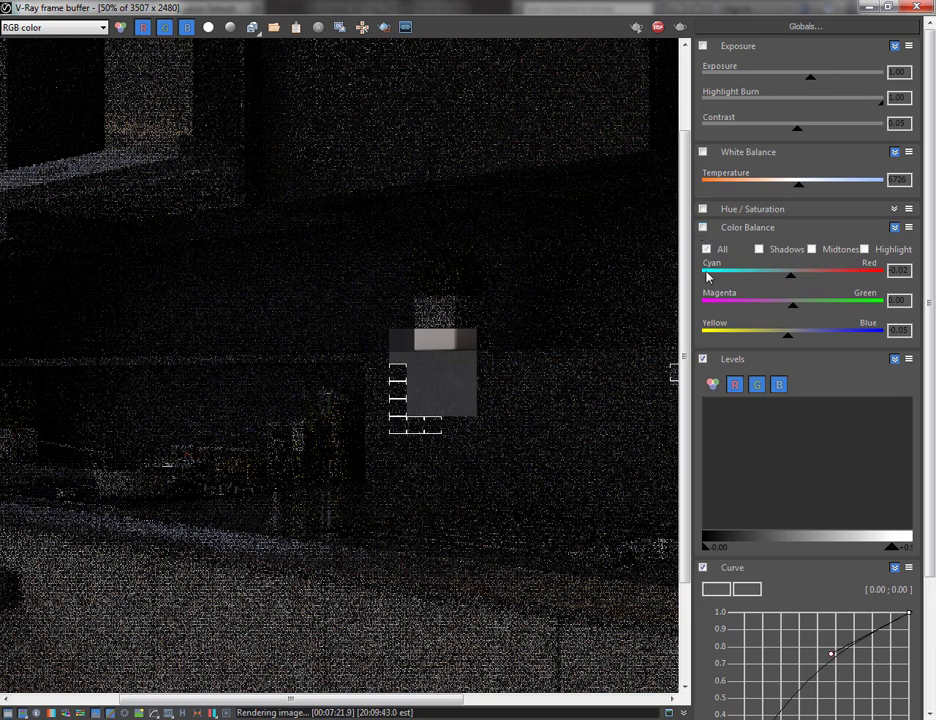
click(703, 359)
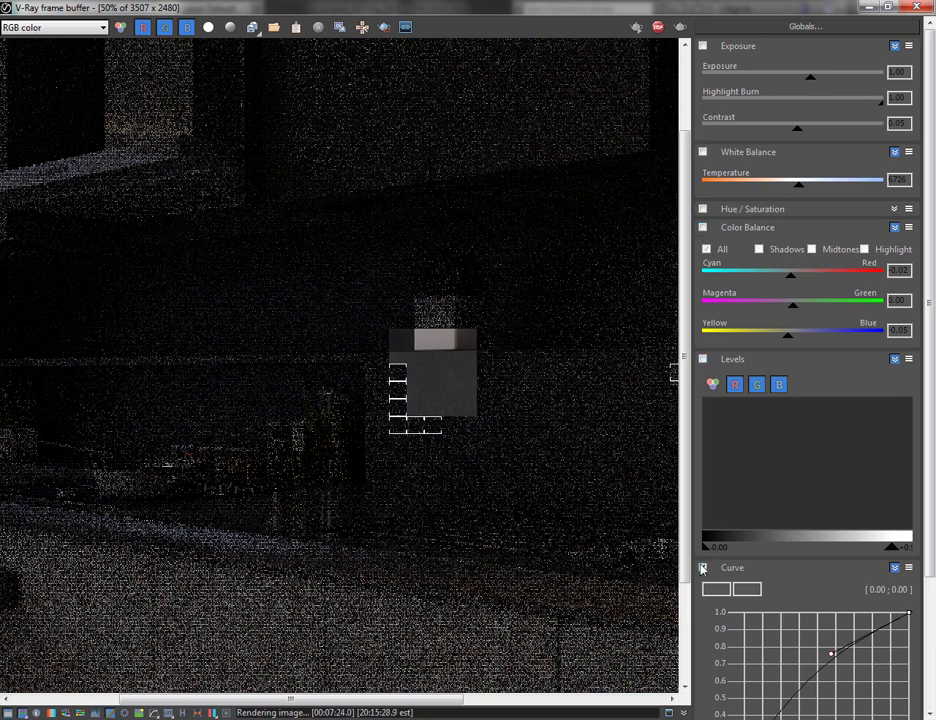
click(703, 567)
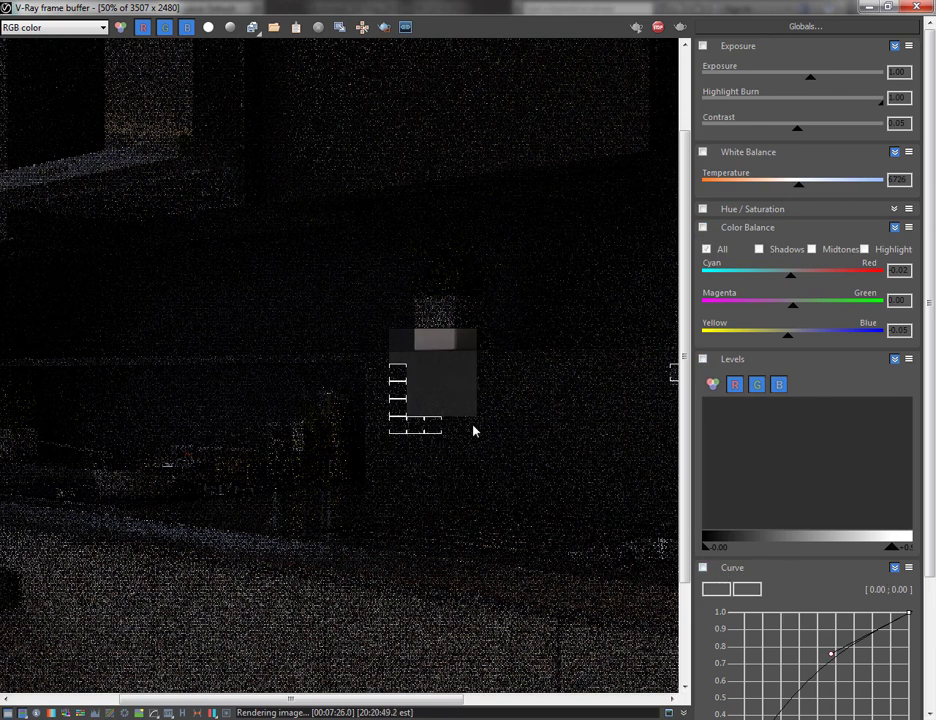
drag(386, 702, 508, 712)
scroll(410, 565, down, 1)
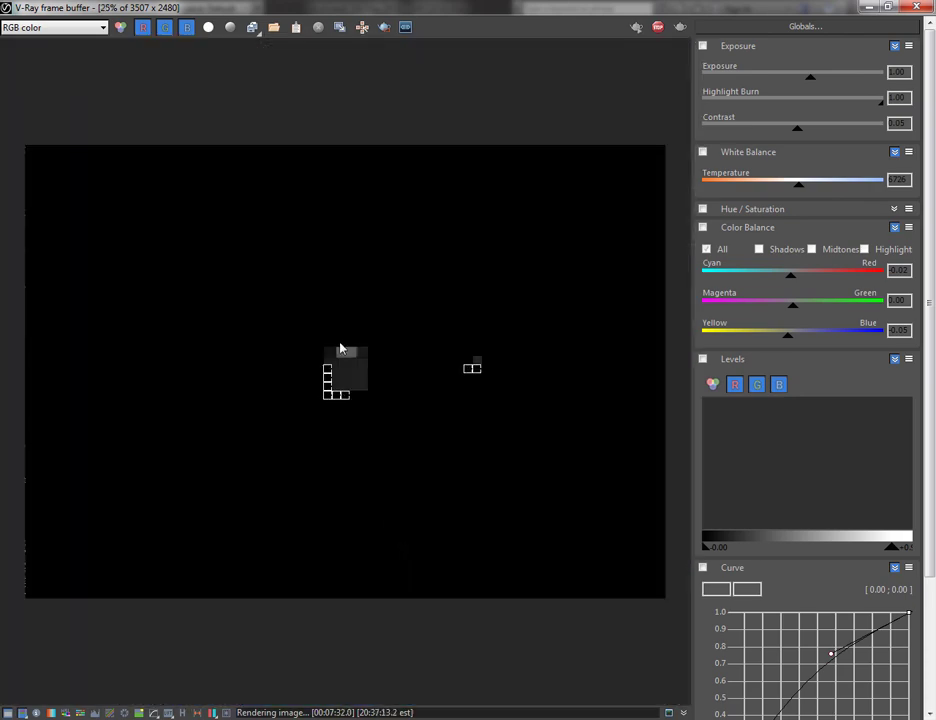
scroll(340, 348, up, 1)
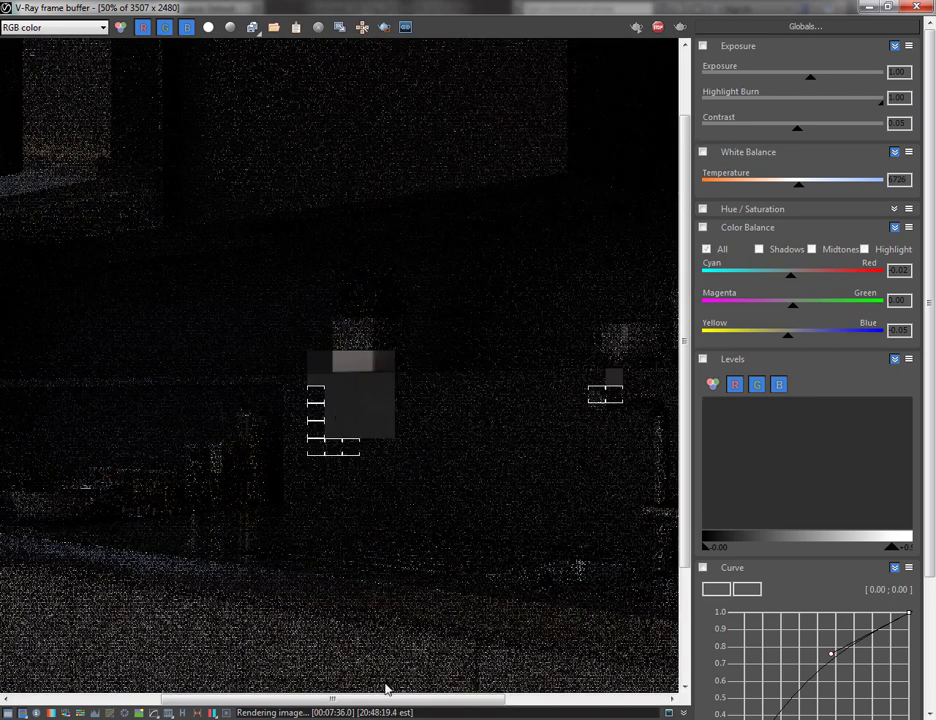
drag(386, 699, 440, 705)
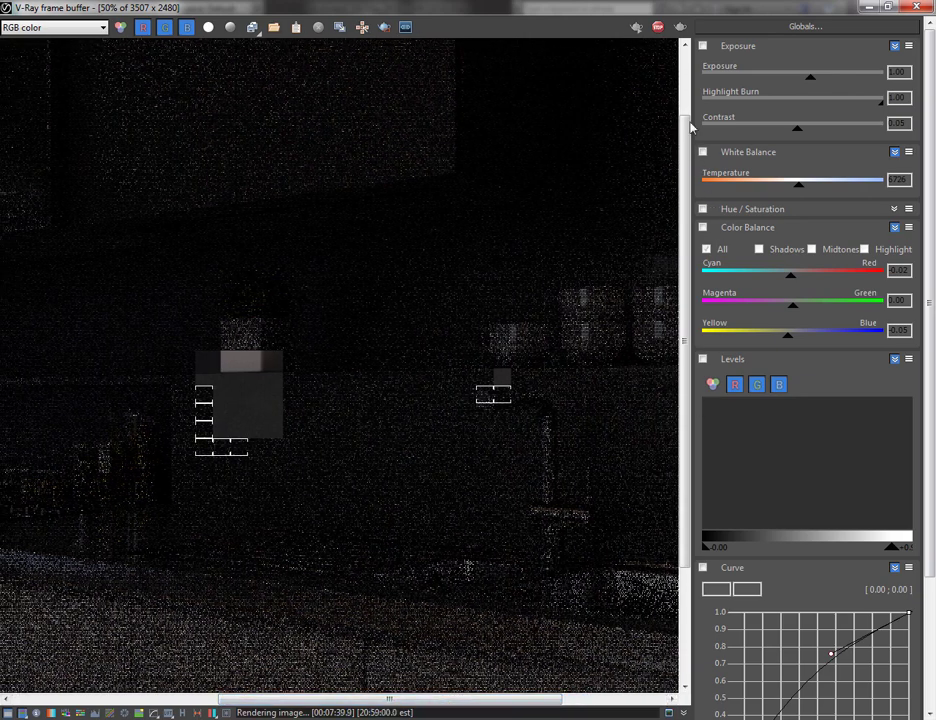
Enable the Exposure correction, try exposure values between 1.61 and 1.13, and settle on exposure 1.00 with contrast 0.21
click(705, 47)
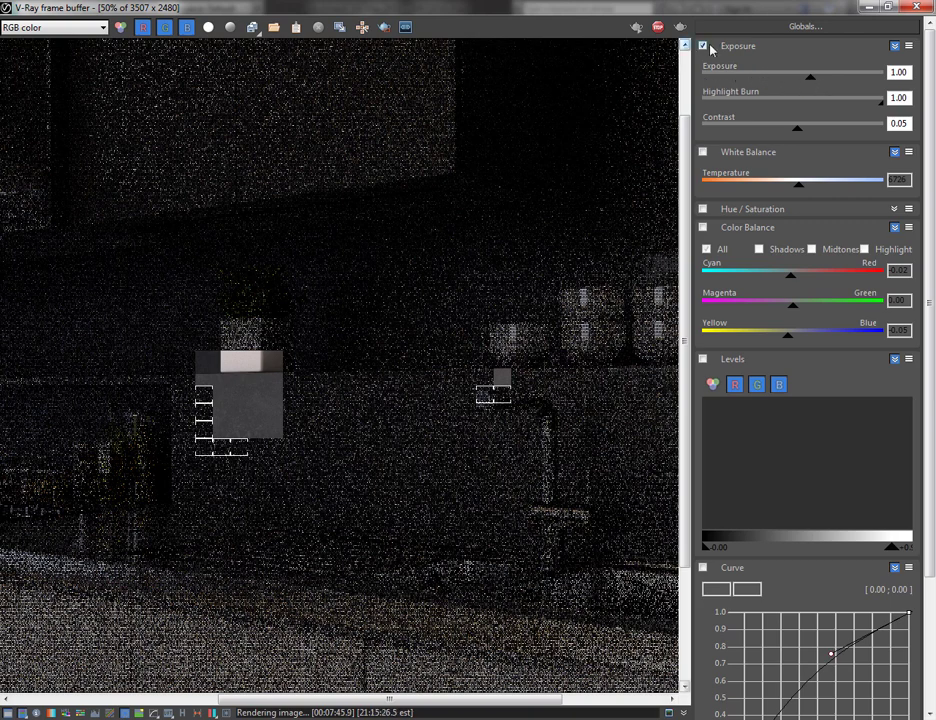
mouse_move(810, 82)
mouse_down()
mouse_move(737, 86)
mouse_move(838, 88)
mouse_move(823, 88)
mouse_up()
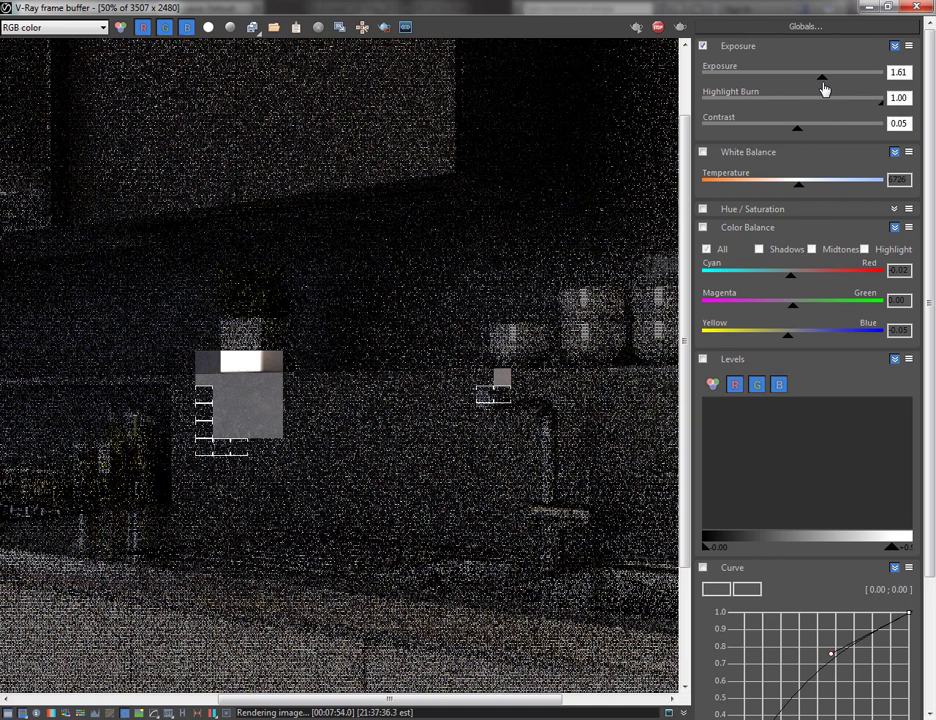
mouse_move(824, 89)
mouse_down()
mouse_move(846, 84)
mouse_move(821, 85)
mouse_up()
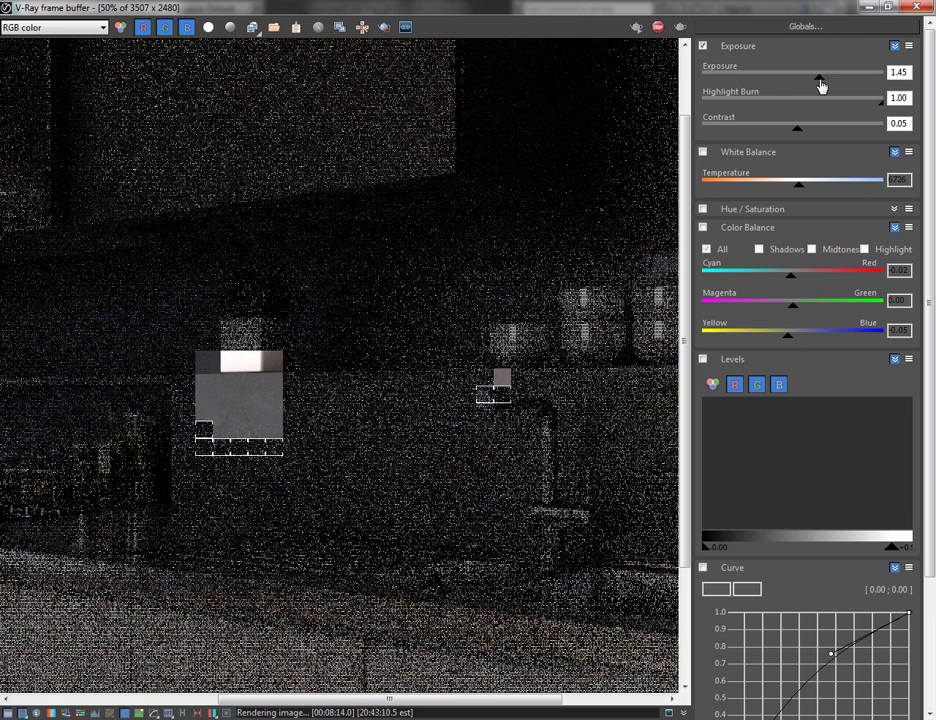
drag(820, 86, 817, 86)
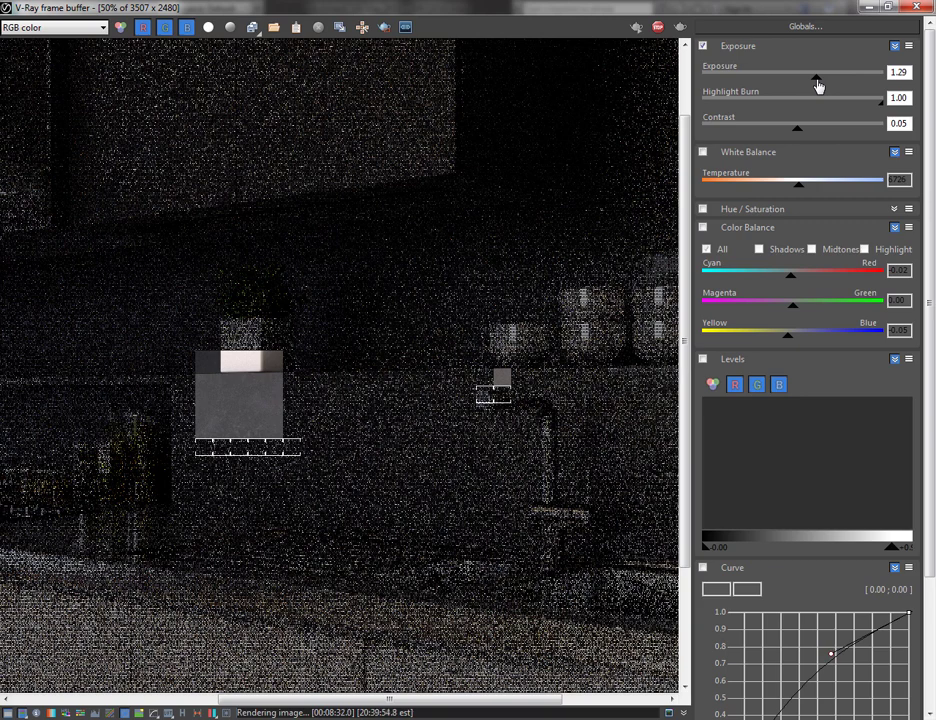
drag(817, 85, 814, 85)
drag(906, 72, 872, 72)
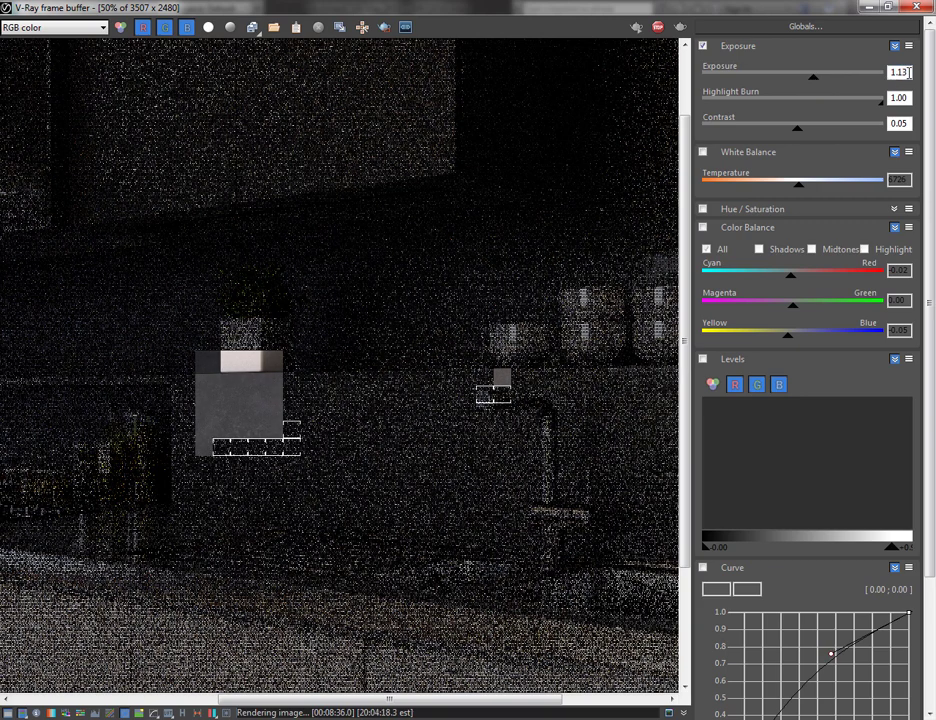
text(1)
mouse_move(884, 107)
mouse_down()
mouse_move(794, 102)
mouse_move(888, 102)
mouse_up()
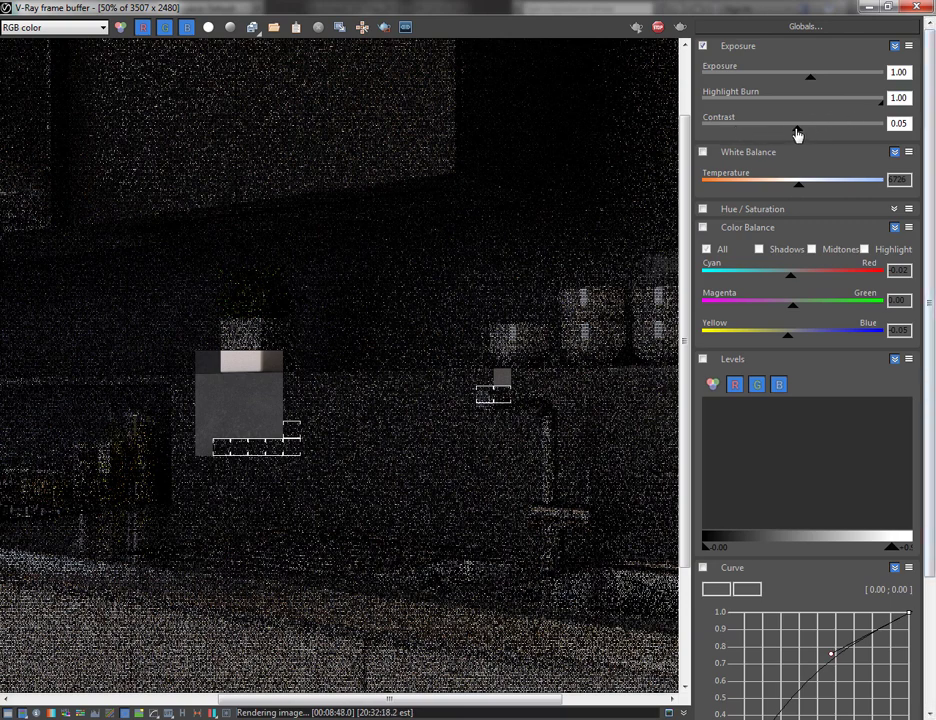
drag(797, 133, 813, 133)
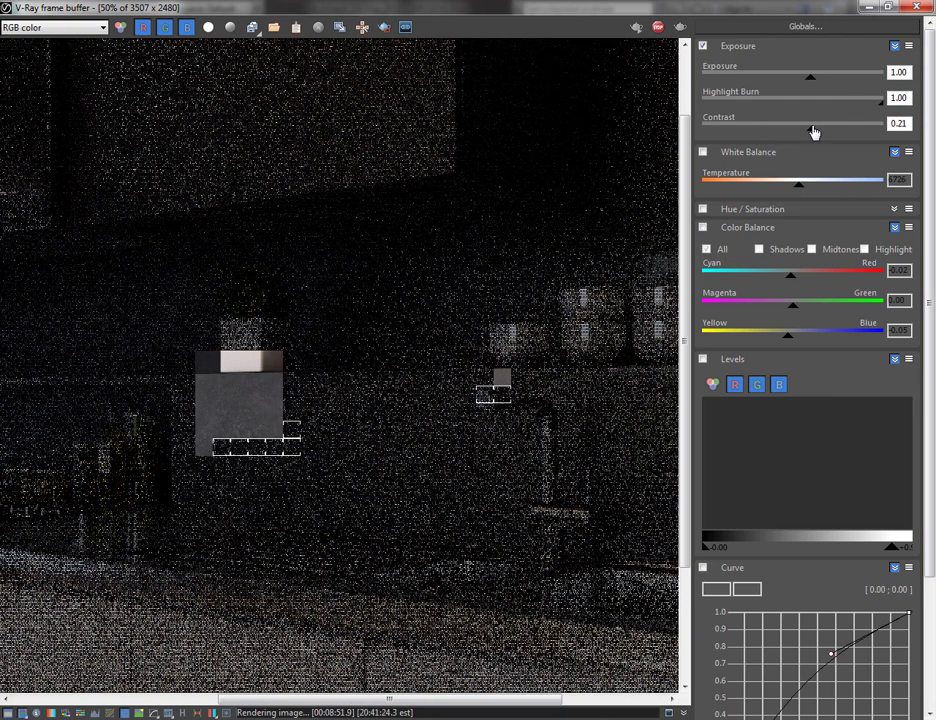
Enable White Balance, try temperature 9323, set it to 6669, and enable Color Balance
click(704, 154)
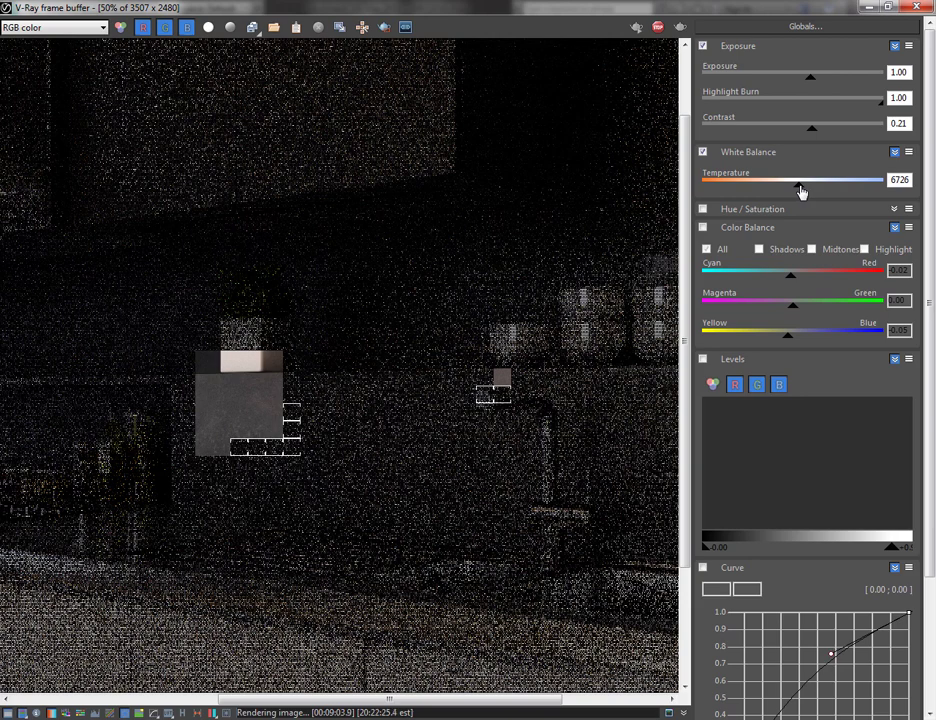
drag(800, 190, 866, 190)
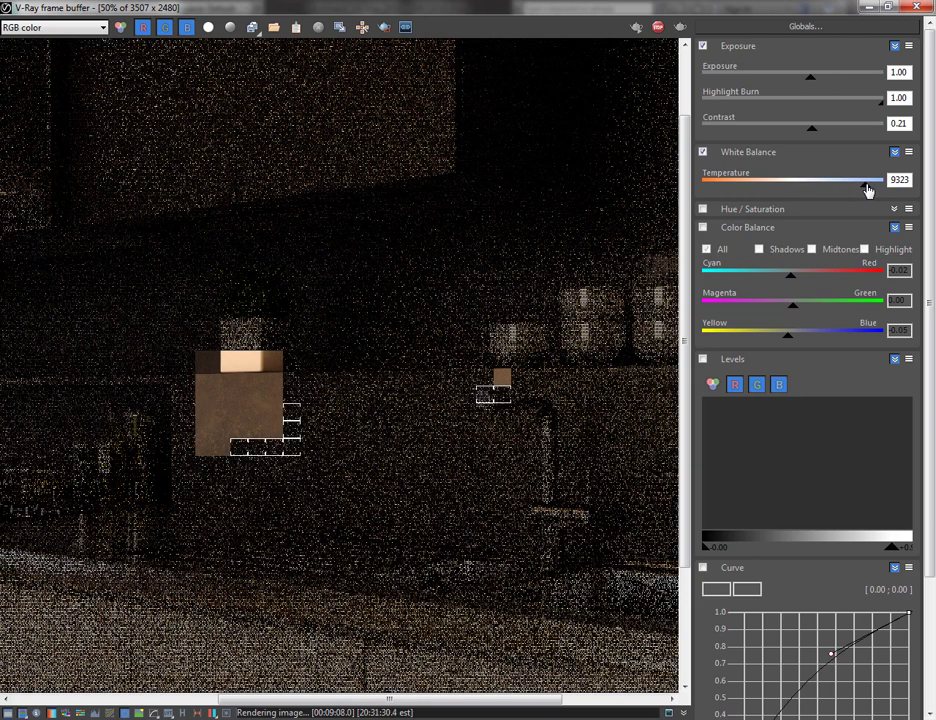
drag(868, 190, 799, 191)
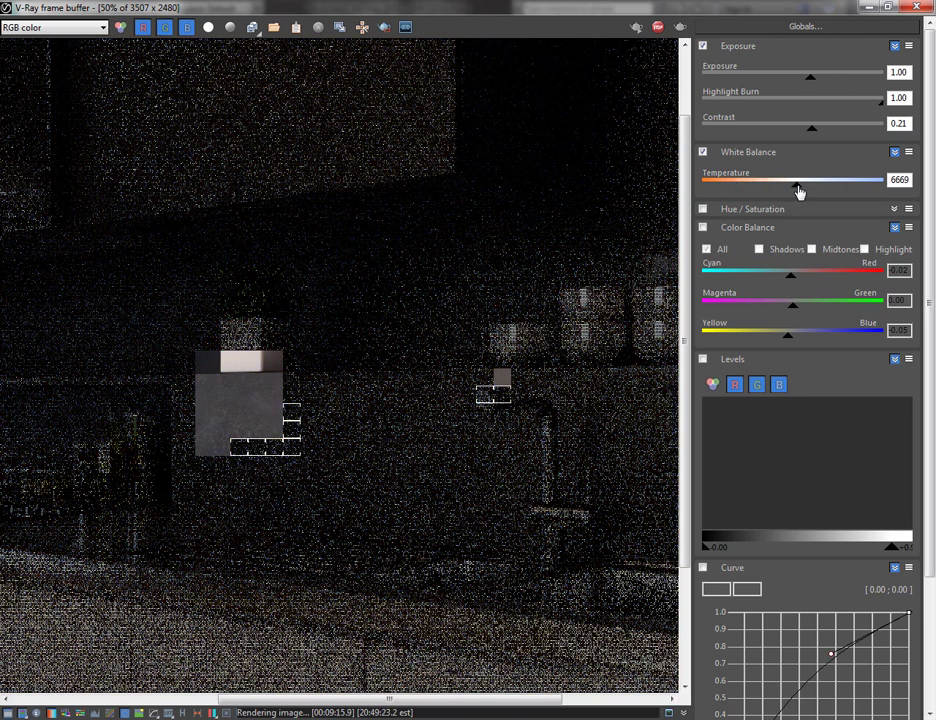
click(703, 228)
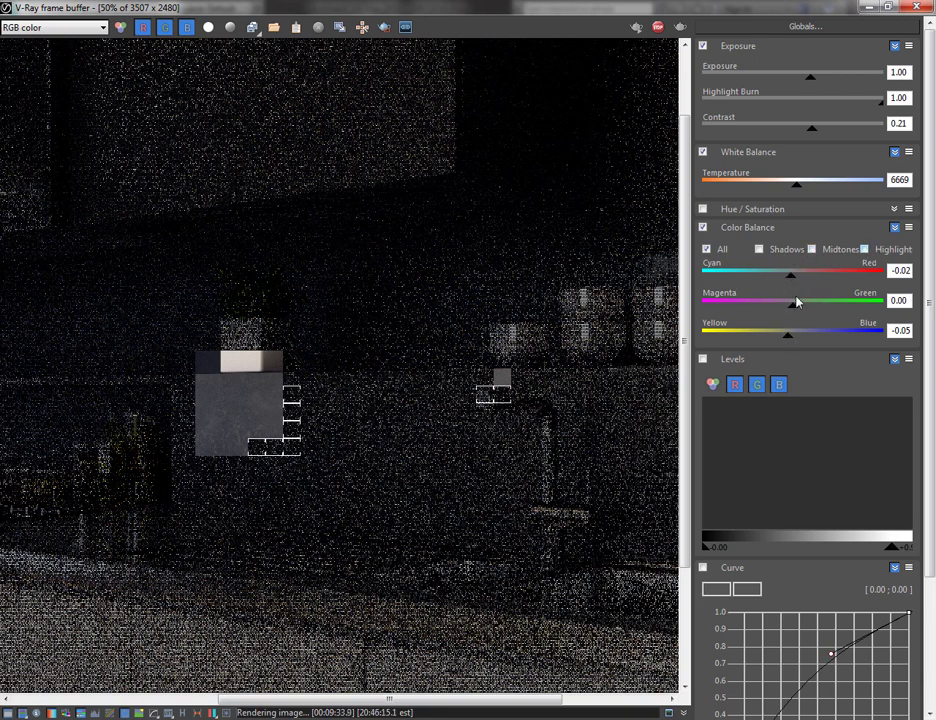
Enable the Levels correction and set its black point to about -0.02 and its white point to about 0.78
click(704, 365)
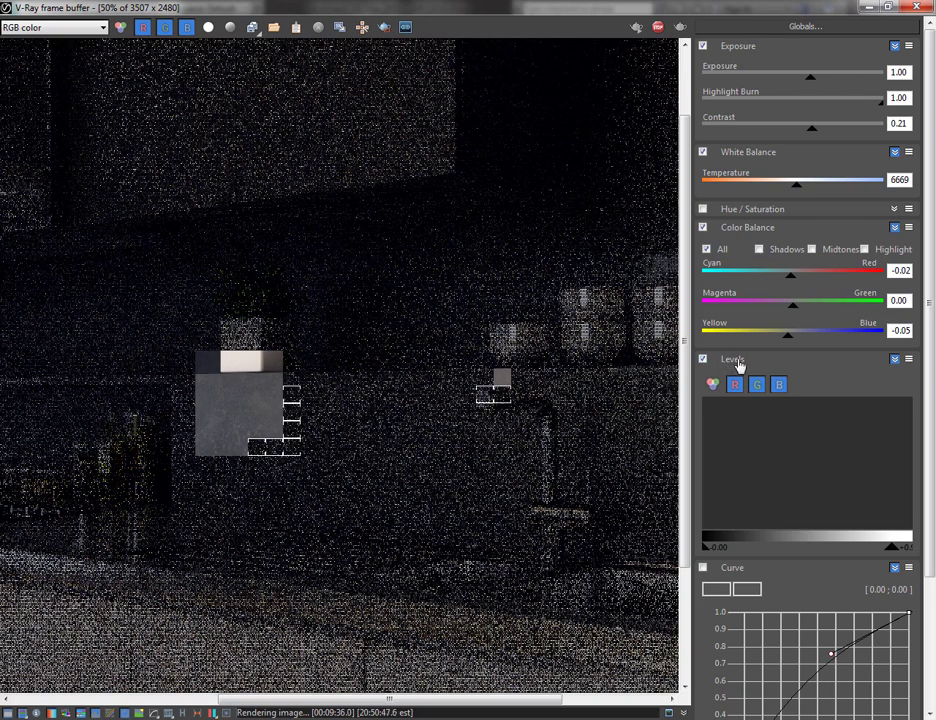
click(738, 364)
click(738, 364)
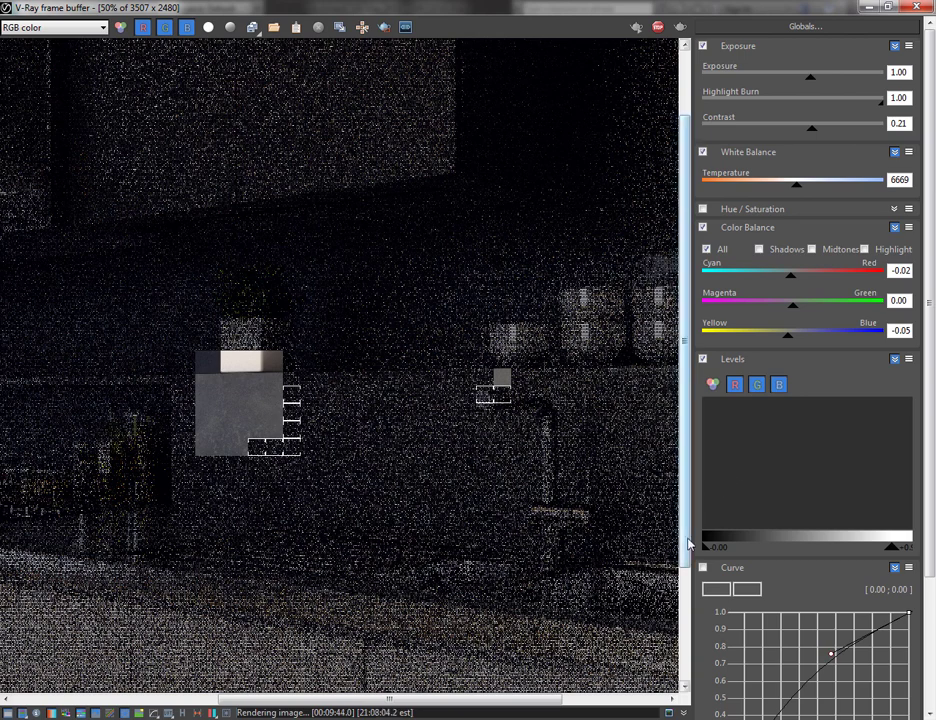
mouse_move(704, 547)
mouse_down()
mouse_move(727, 551)
mouse_move(687, 551)
mouse_move(701, 553)
mouse_up()
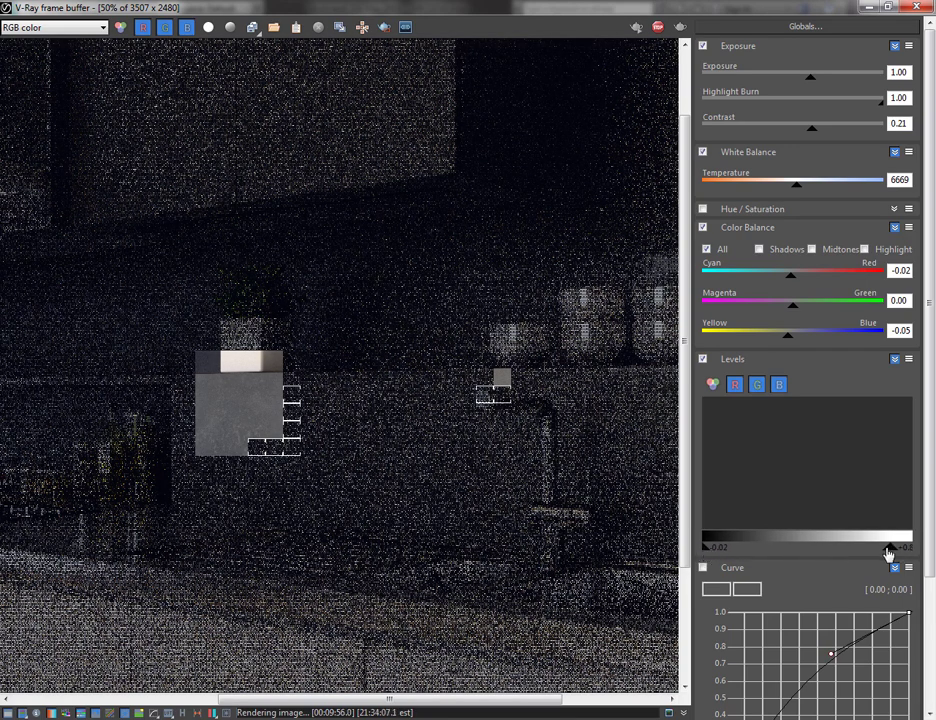
drag(889, 553, 867, 552)
Enable the Curve correction, raise the upper point's handle to about 0.58, 0.81, and pull the lower point's handle to about 0.6, 0.5
scroll(932, 470, down, 3)
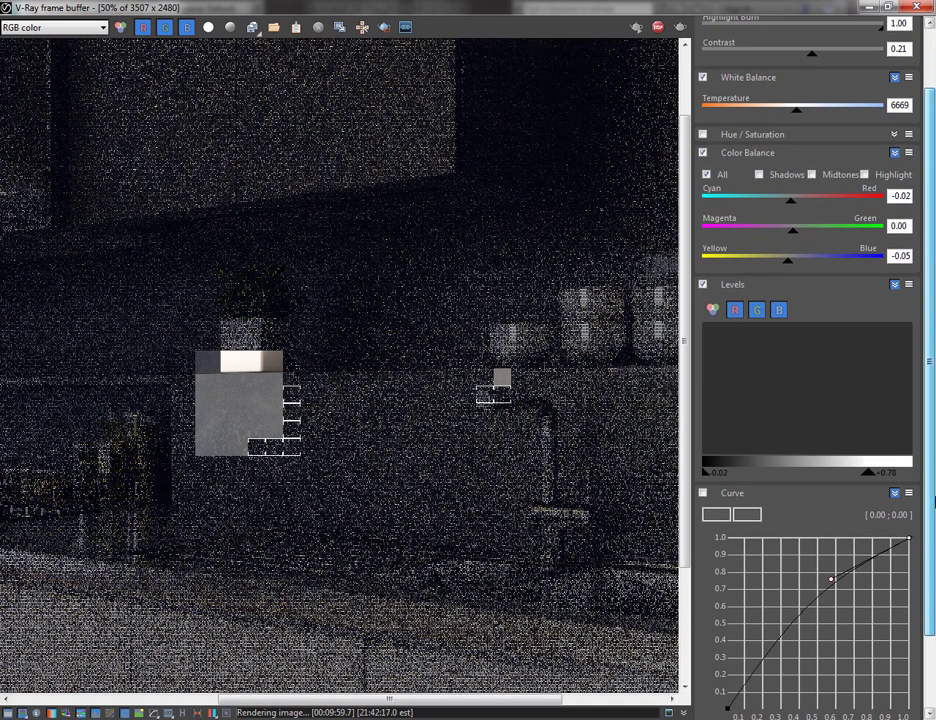
scroll(932, 500, down, 2)
click(704, 450)
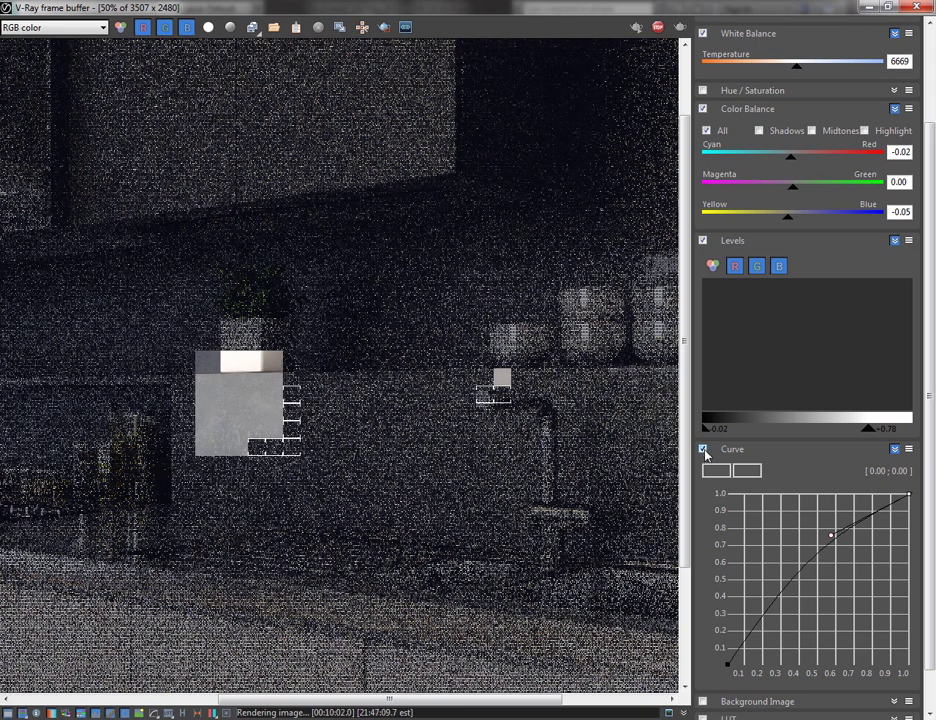
click(909, 494)
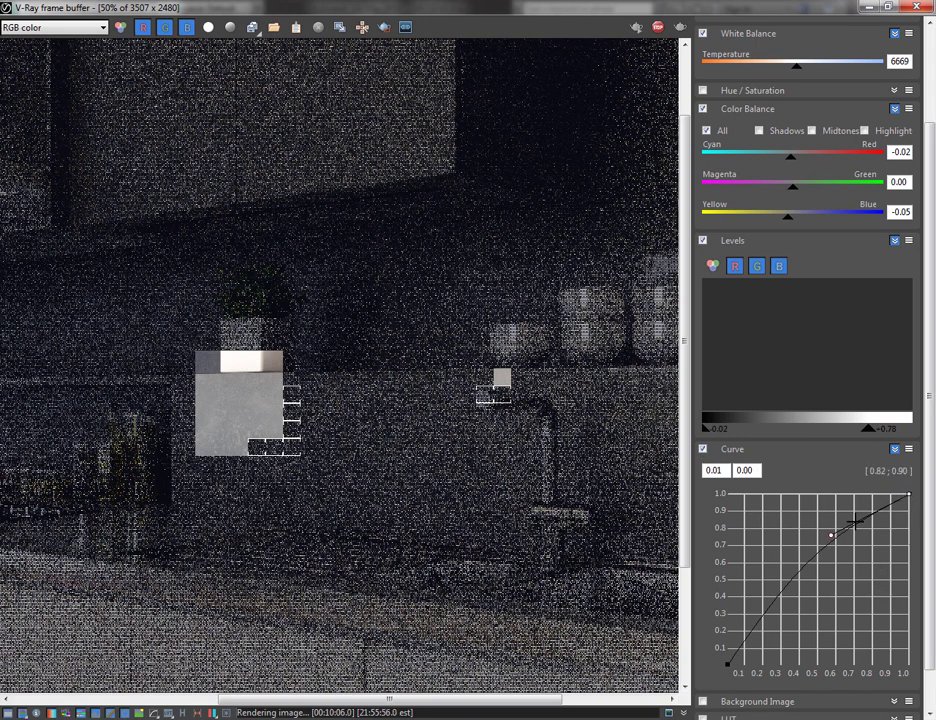
mouse_move(831, 532)
mouse_down()
mouse_move(869, 551)
mouse_move(803, 508)
mouse_move(844, 535)
mouse_move(821, 520)
mouse_move(831, 526)
mouse_up()
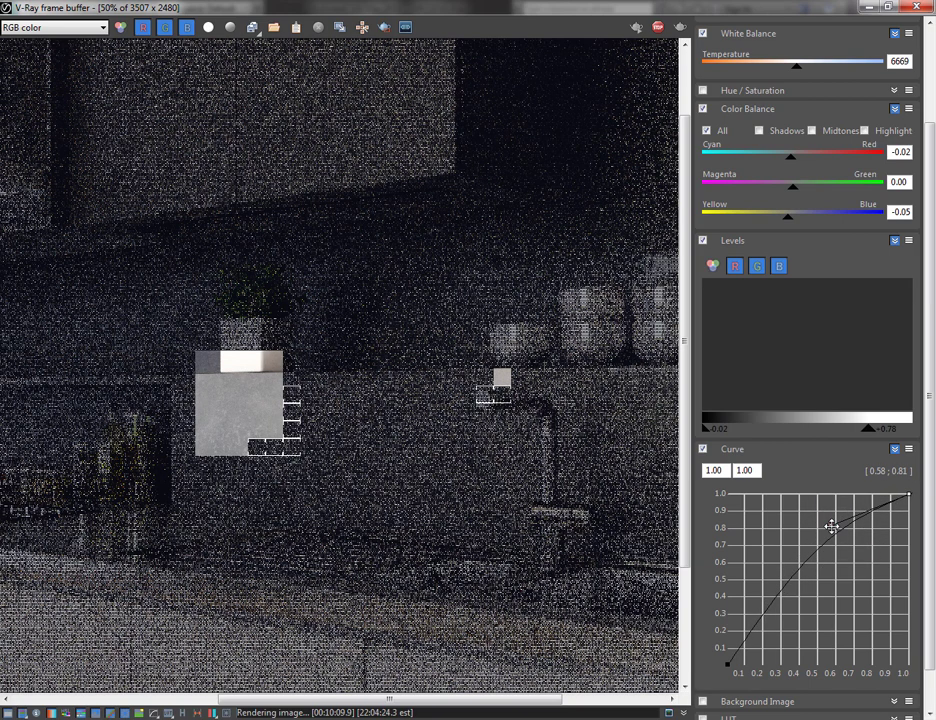
drag(746, 639, 734, 656)
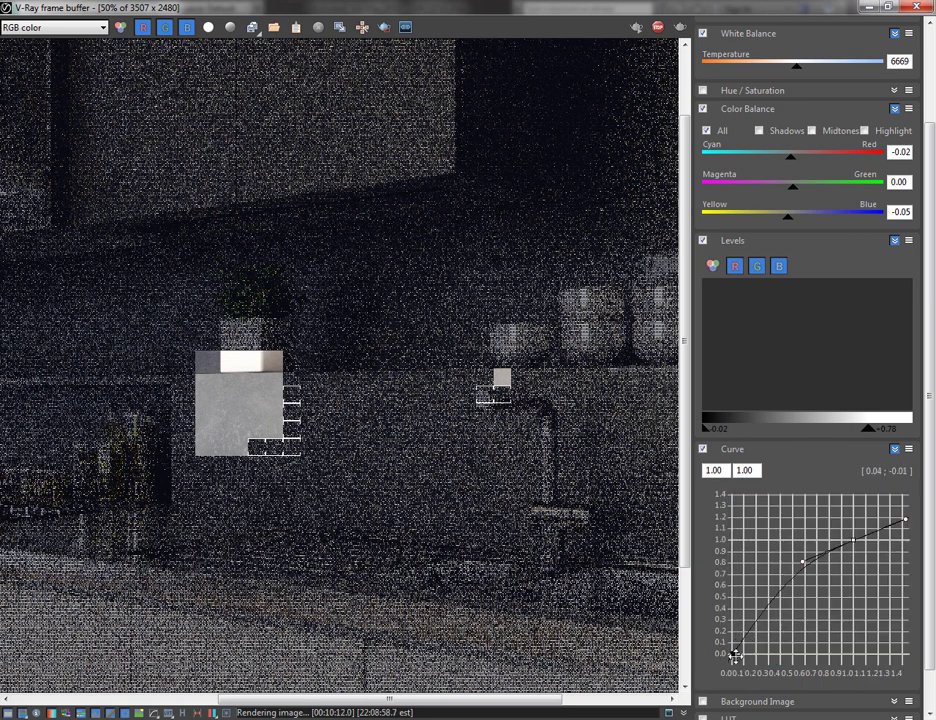
scroll(733, 655, up, 3)
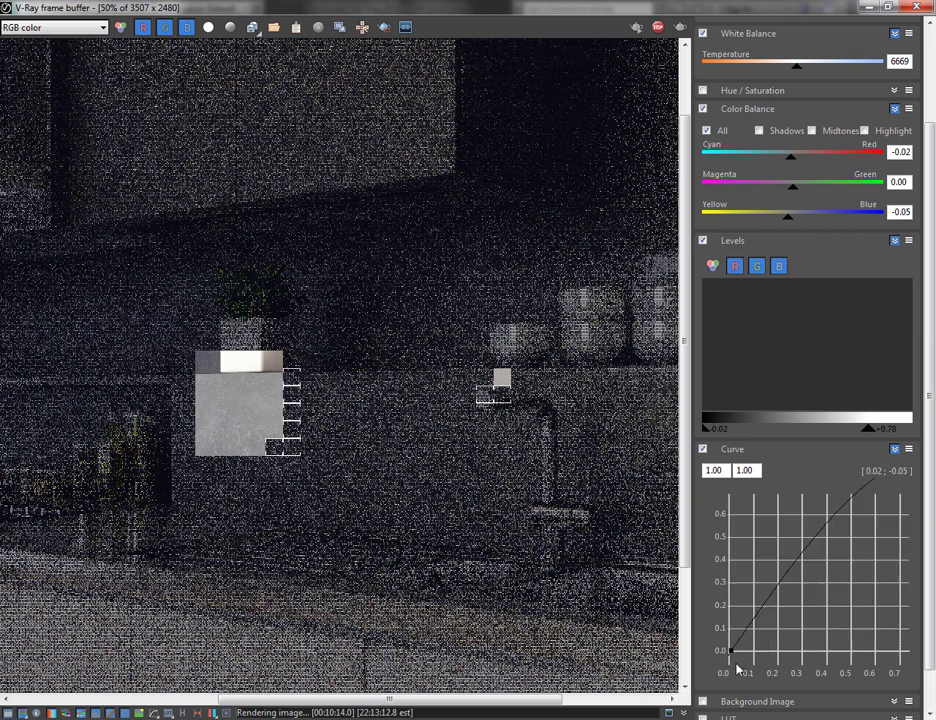
scroll(736, 666, down, 3)
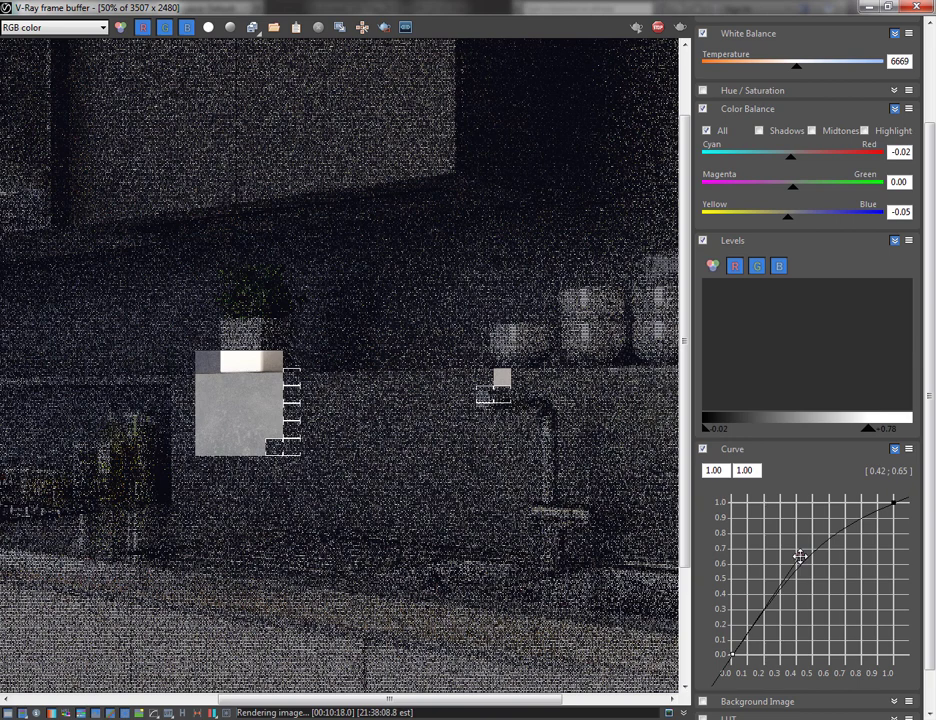
drag(800, 557, 831, 577)
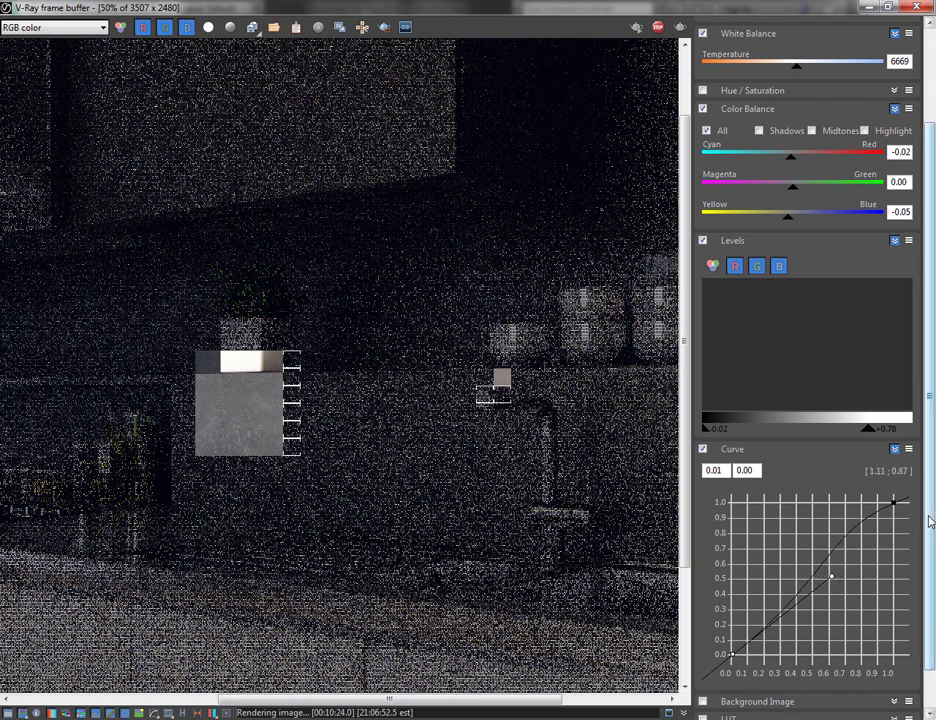
Review the remaining corrections from Background Image to ICC and examine the corrected render around the plant pot and jars
scroll(909, 527, down, 1)
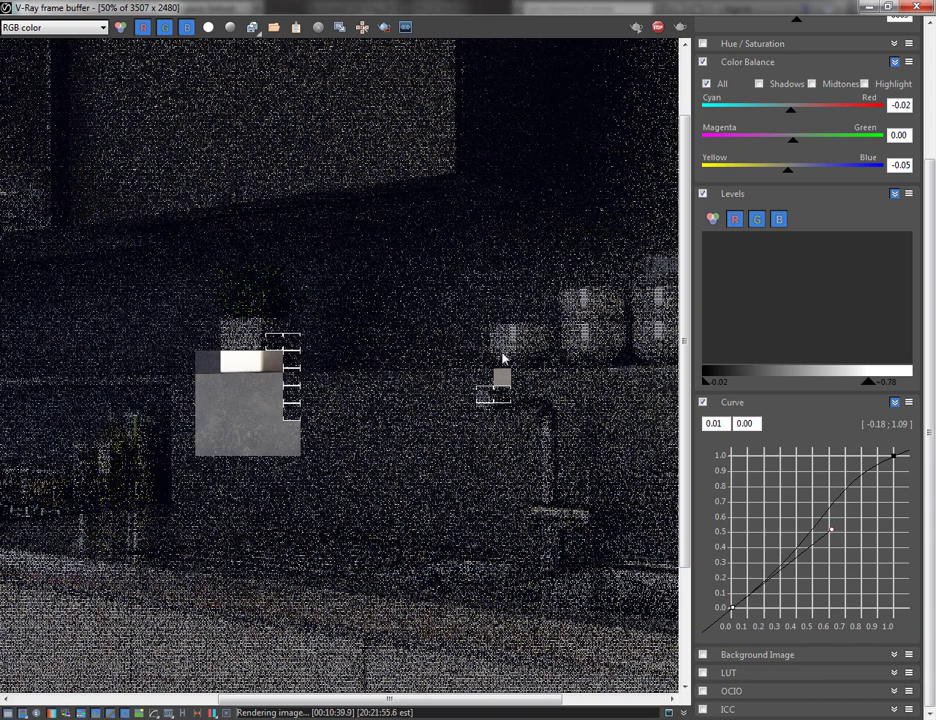
drag(377, 700, 428, 687)
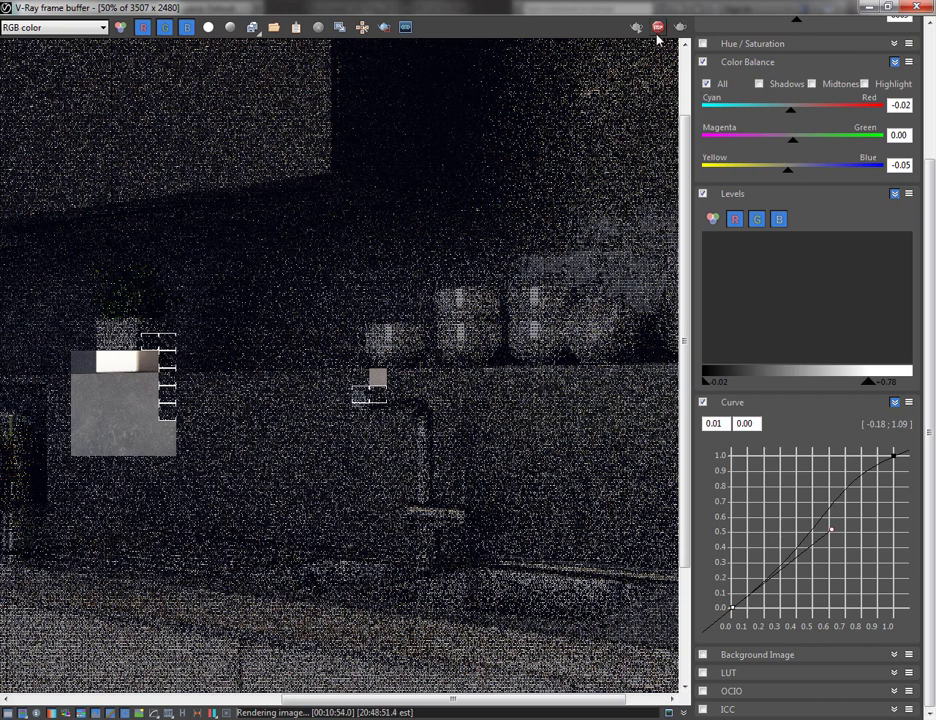
drag(397, 698, 277, 706)
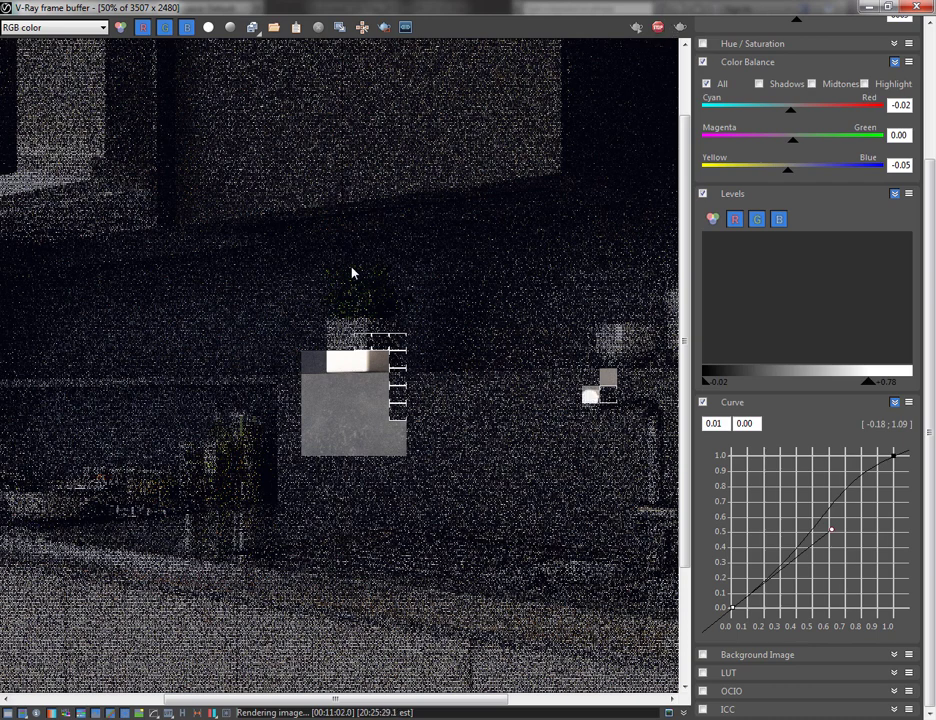
scroll(344, 286, down, 3)
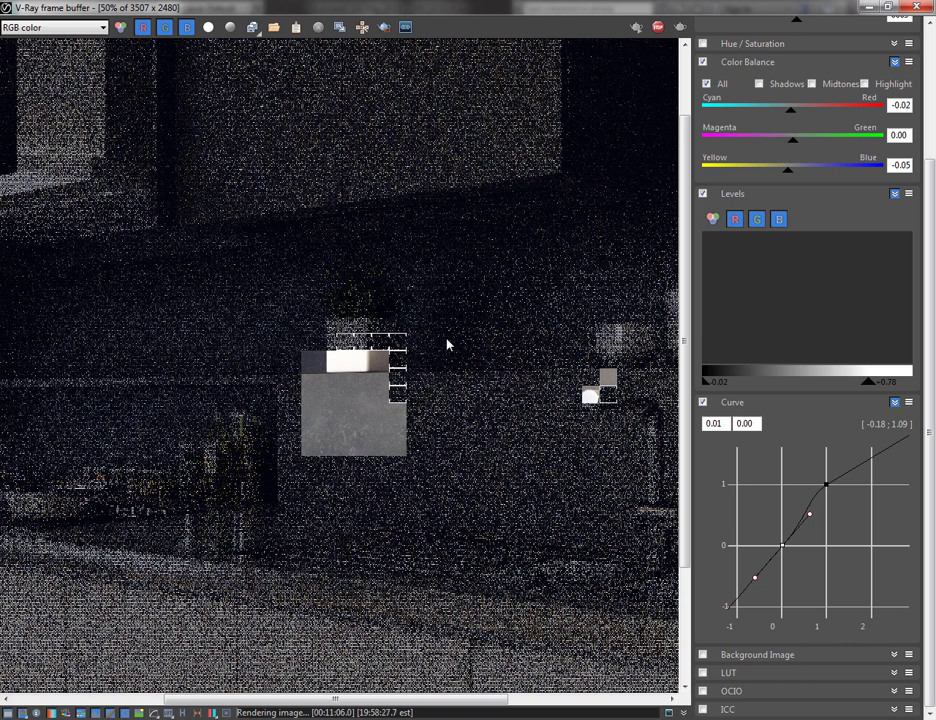
scroll(447, 344, down, 1)
scroll(447, 344, up, 1)
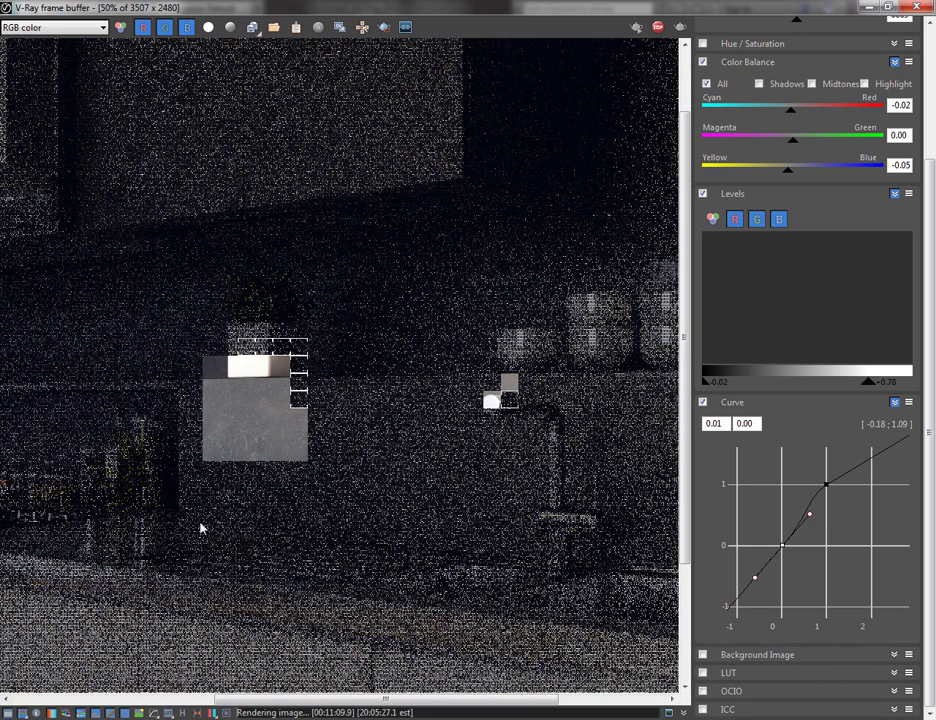
Hide the frame buffer's color corrections and maximize the frame buffer window
click(7, 712)
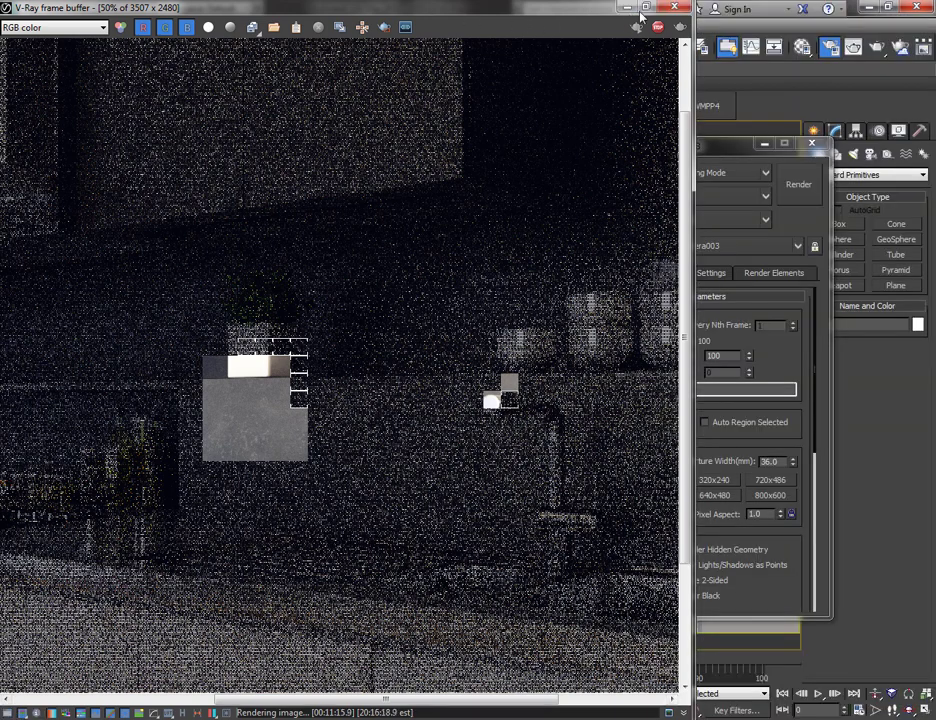
click(646, 7)
click(613, 7)
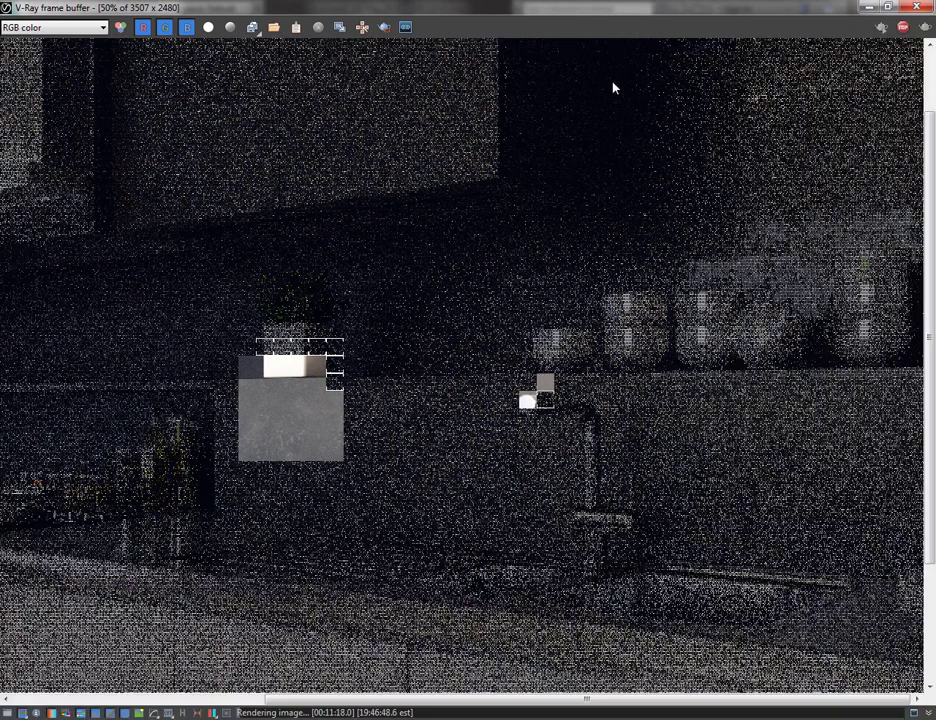
drag(931, 263, 40, 651)
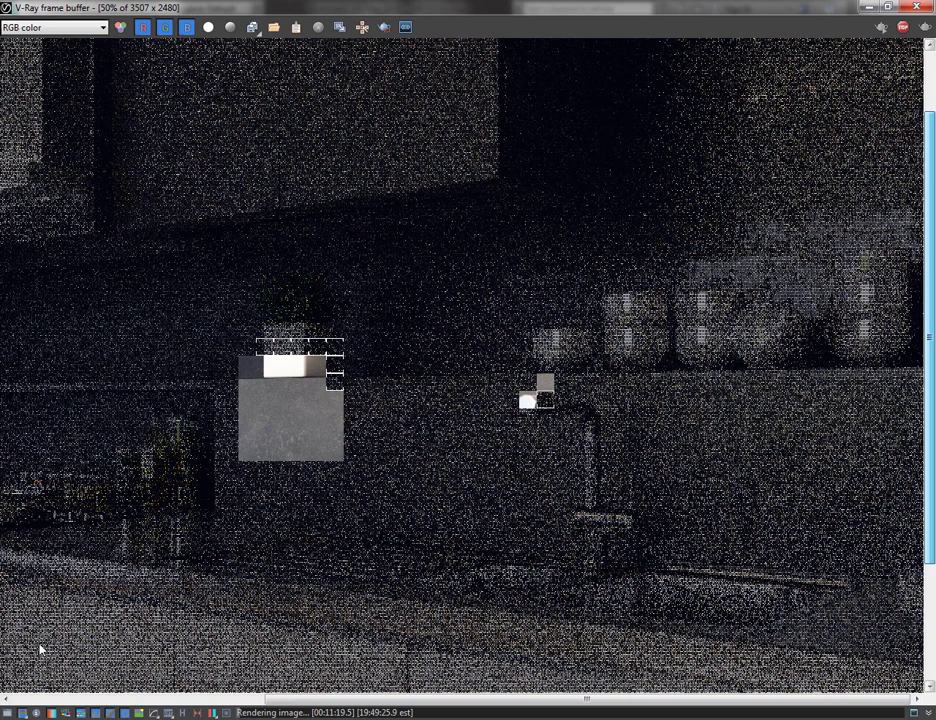